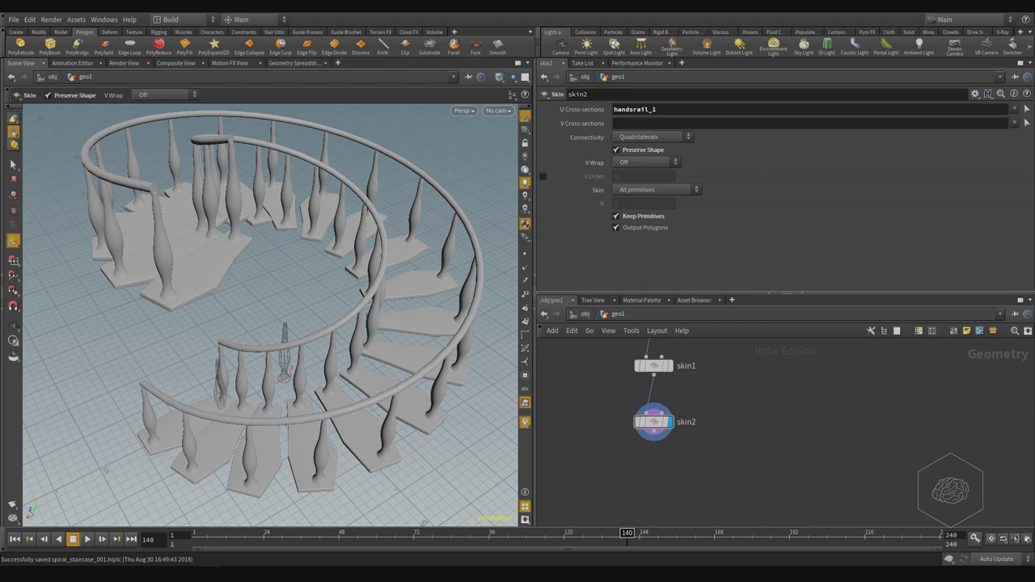
Add a Box node to the network, placed beside the skin1 and skin2 nodes.
key(Tab)
click(734, 400)
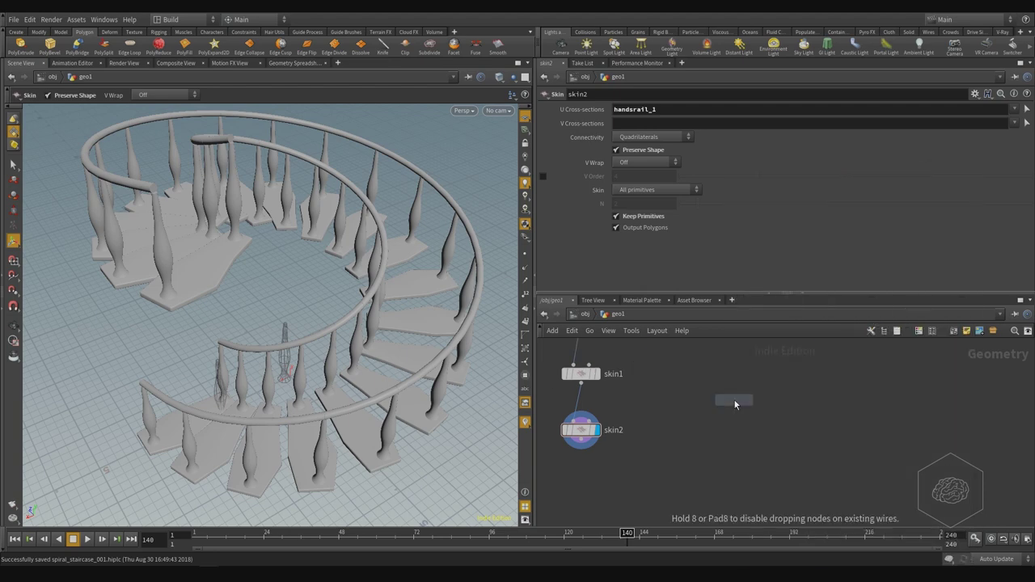
click(734, 400)
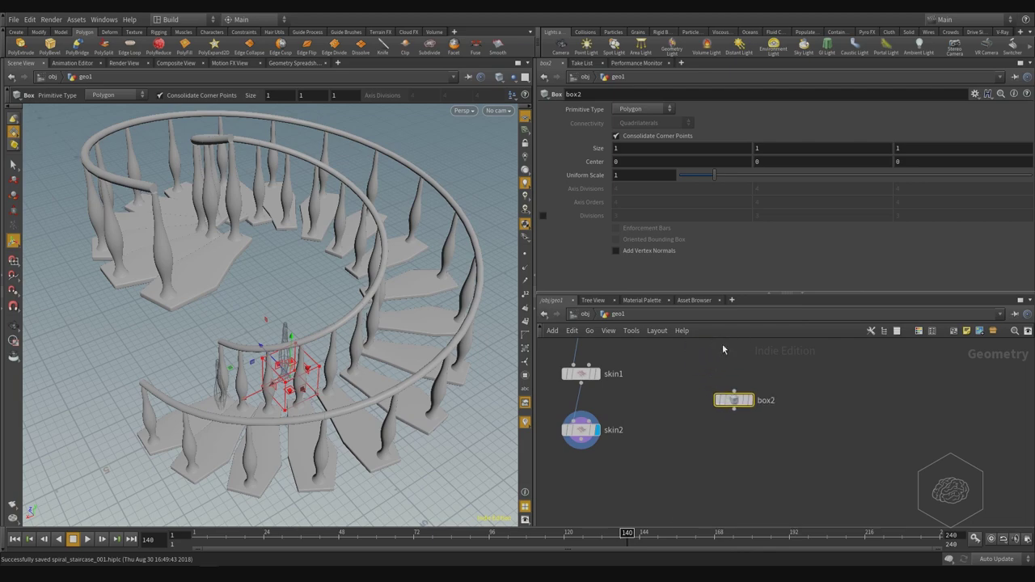
drag(730, 408, 722, 380)
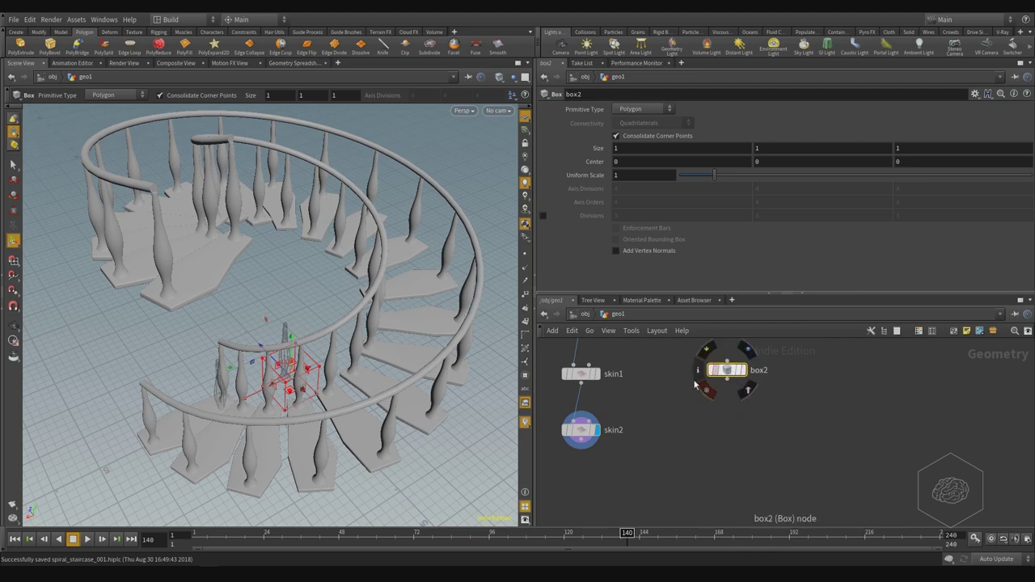
Display the new box in the viewport in place of the staircase.
alt+drag(254, 309, 328, 266)
alt+right_drag(328, 266, 366, 404)
drag(365, 403, 352, 274)
middle_drag(578, 458, 591, 481)
scroll(589, 484, up, 4)
middle_drag(877, 428, 677, 520)
click(729, 405)
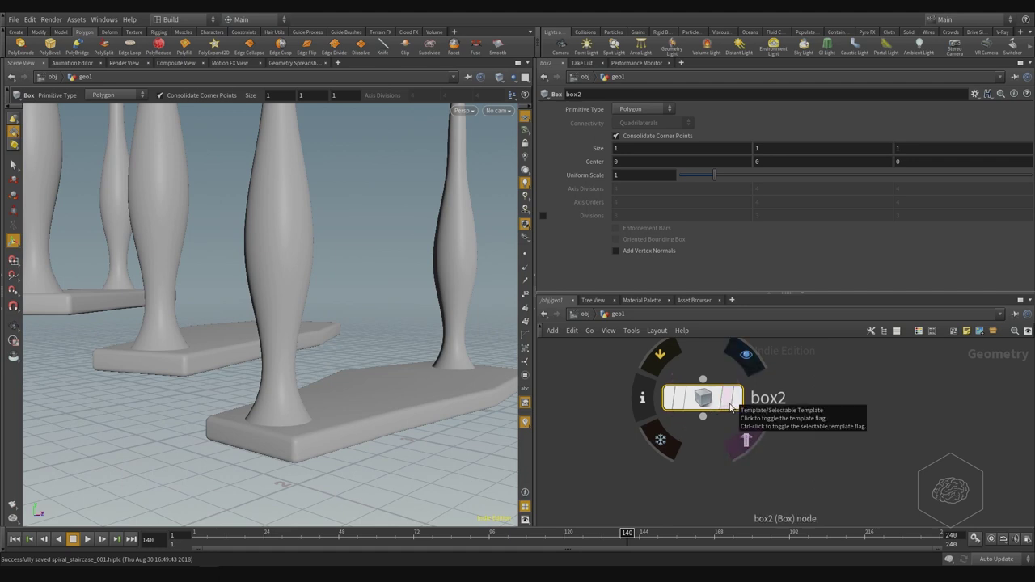
click(730, 405)
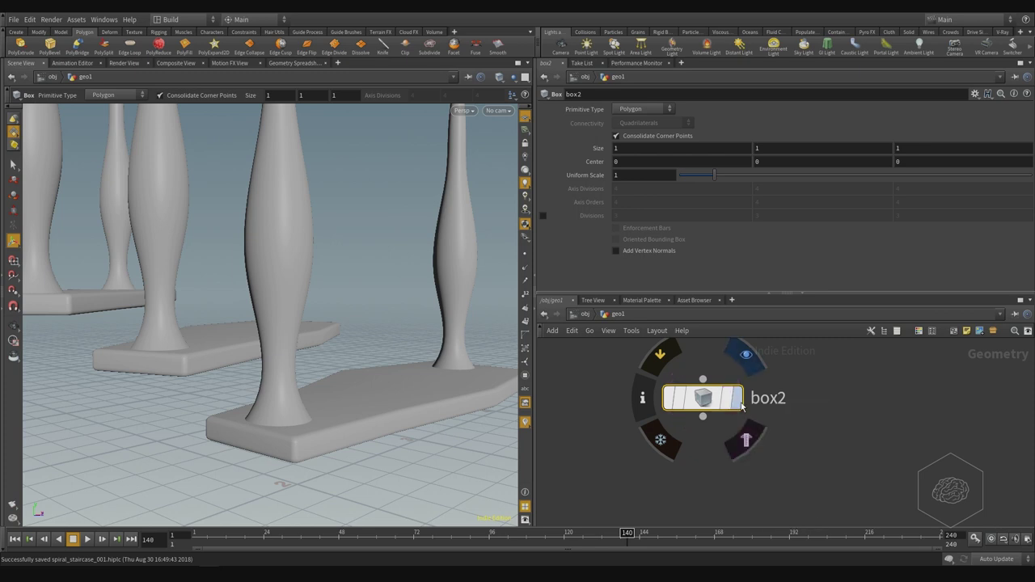
click(745, 356)
key(Return)
key(Escape)
drag(389, 290, 365, 299)
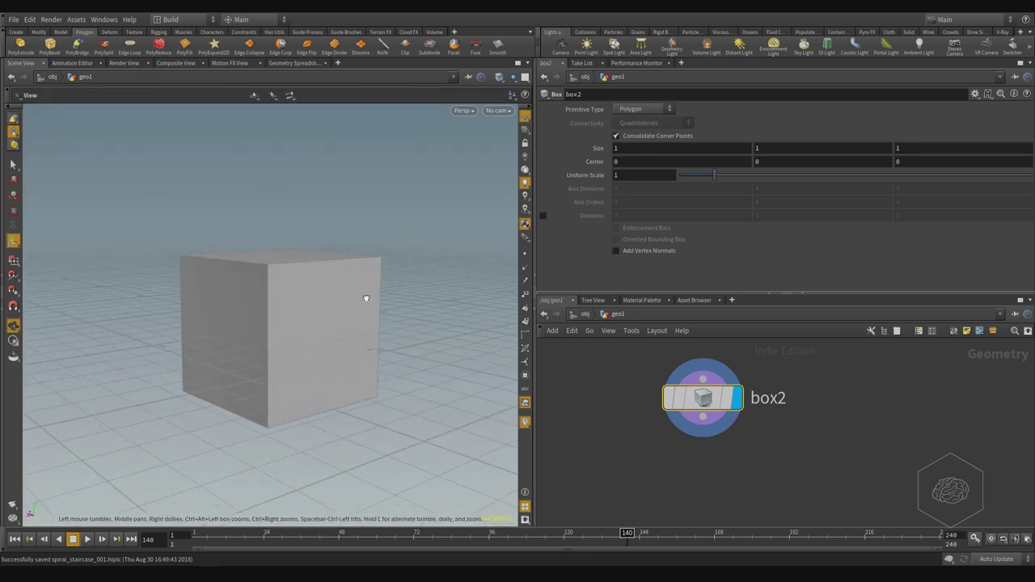
alt+drag(341, 360, 362, 378)
alt+drag(315, 434, 327, 412)
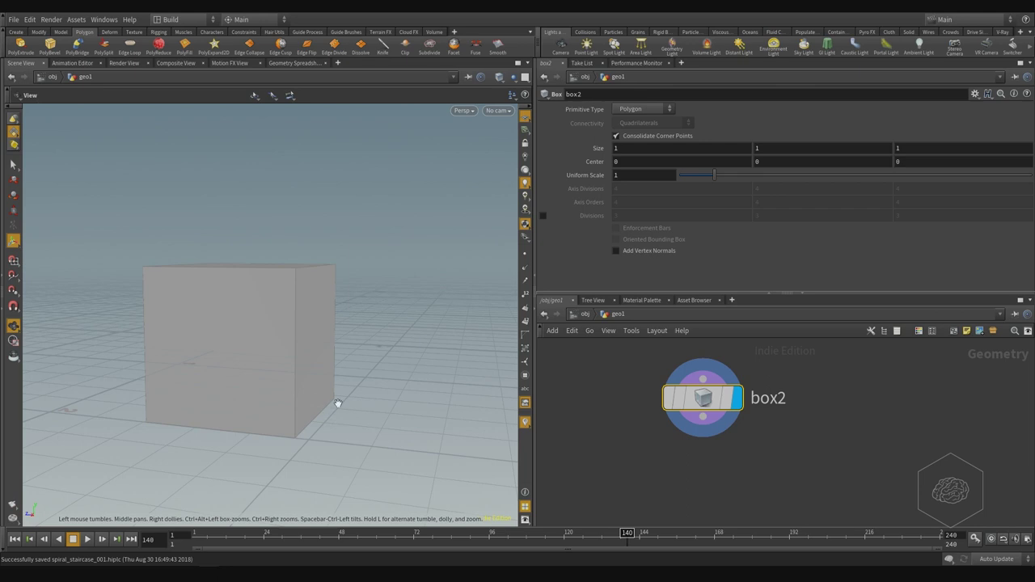
key(Return)
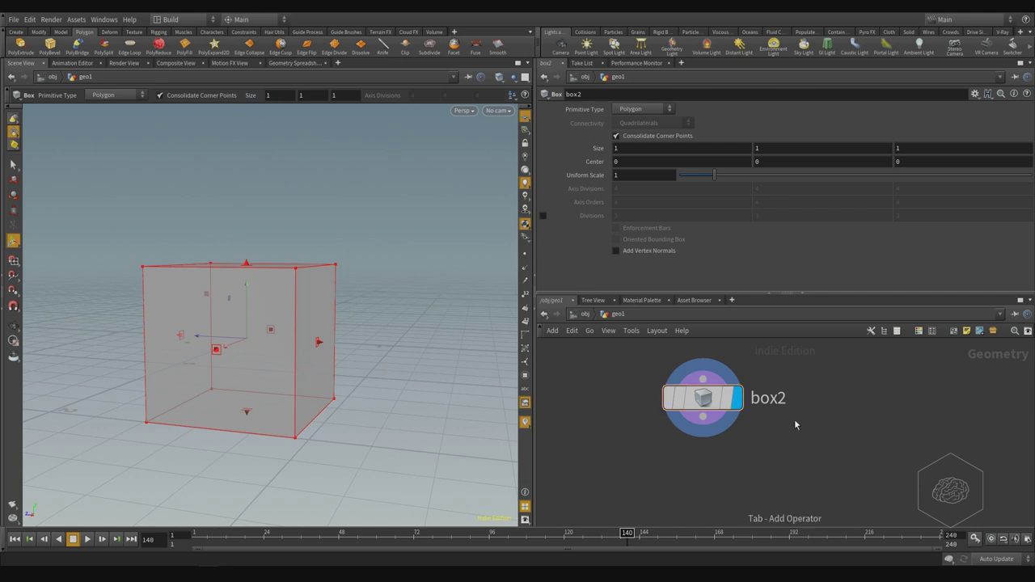
Add a Transform node below box2, wire it to the box's output and display it.
key(Tab)
text(tran)
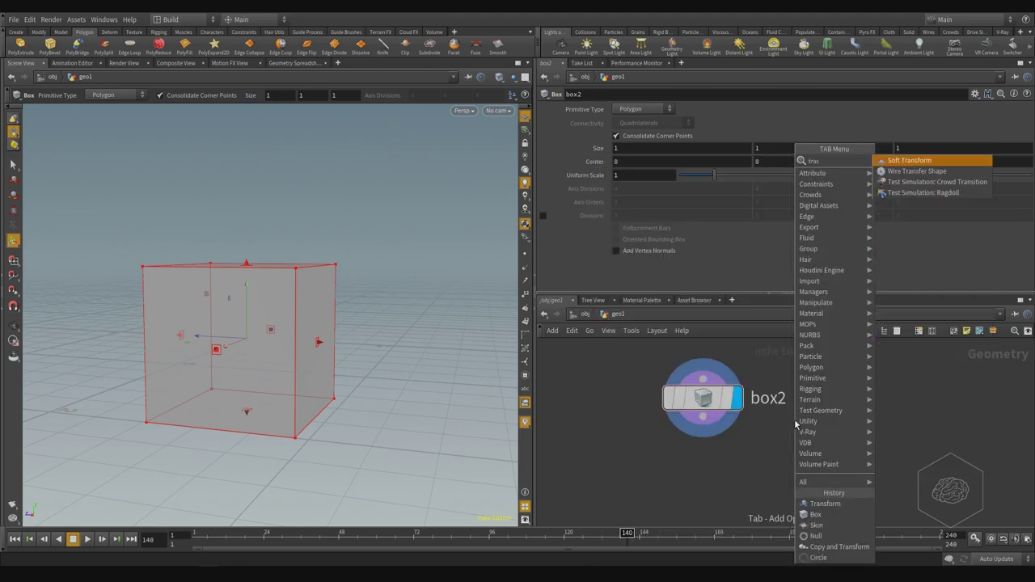
key(Return)
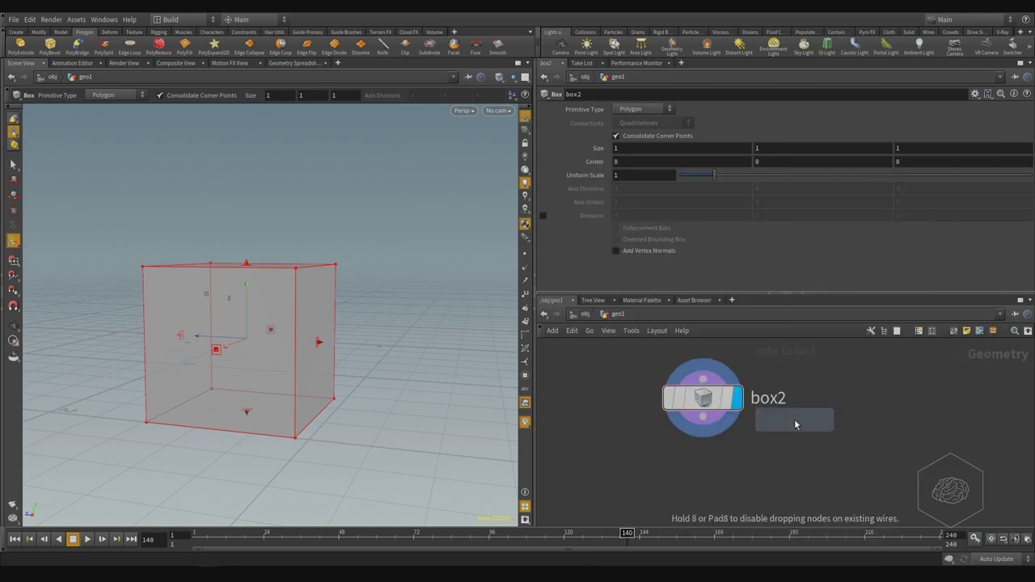
click(716, 476)
mouse_move(726, 473)
mouse_down()
mouse_move(700, 481)
mouse_move(715, 479)
mouse_up()
click(738, 483)
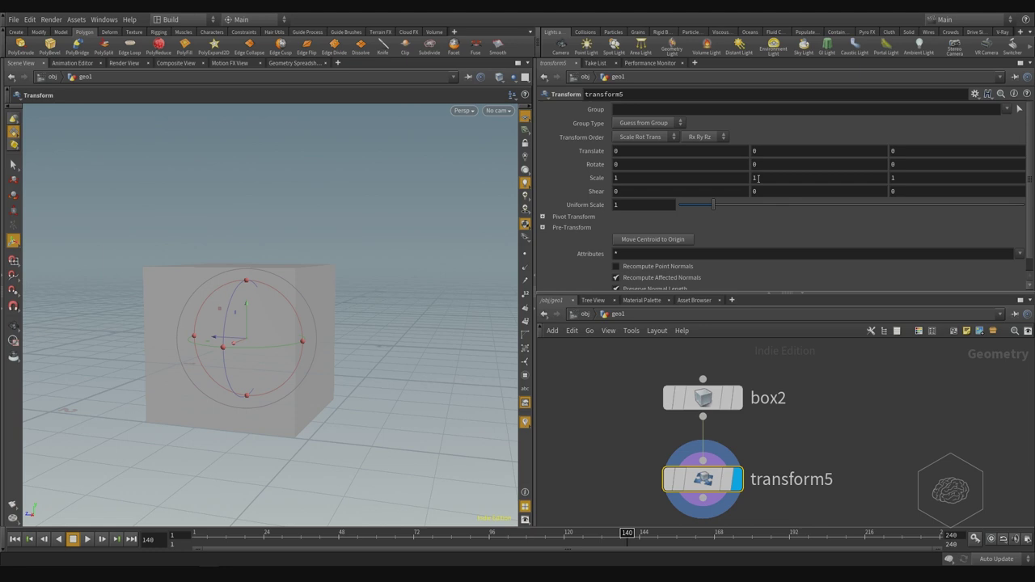
Link the transform's Y translate to its Y scale with a relative channel reference.
double_click(758, 178)
drag(768, 154, 766, 154)
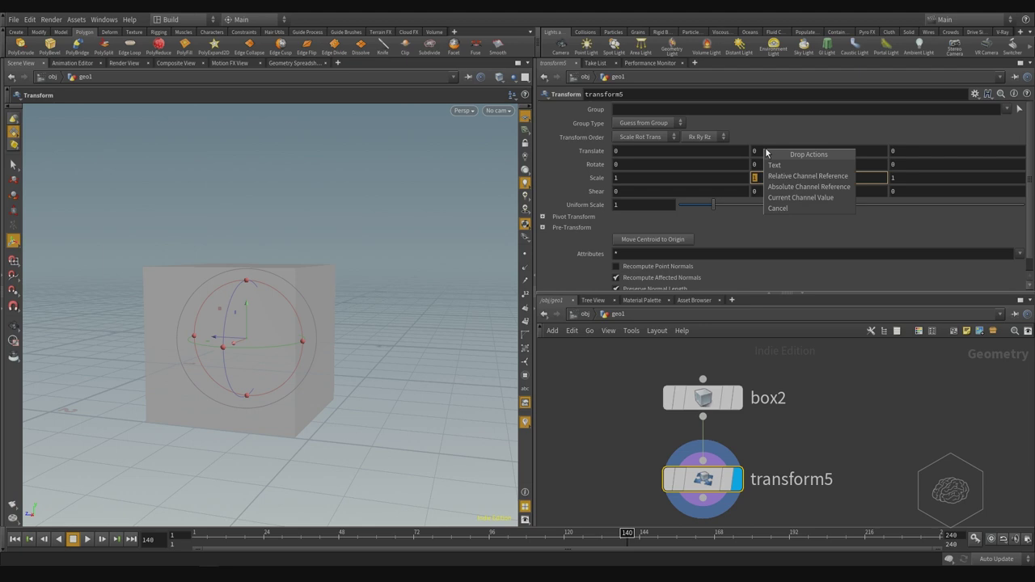
click(806, 176)
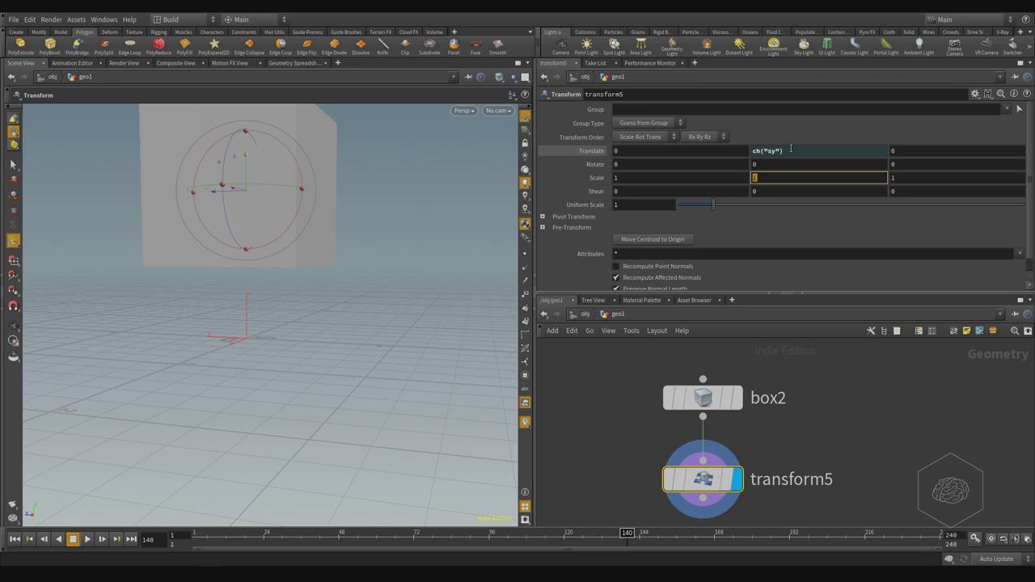
click(855, 412)
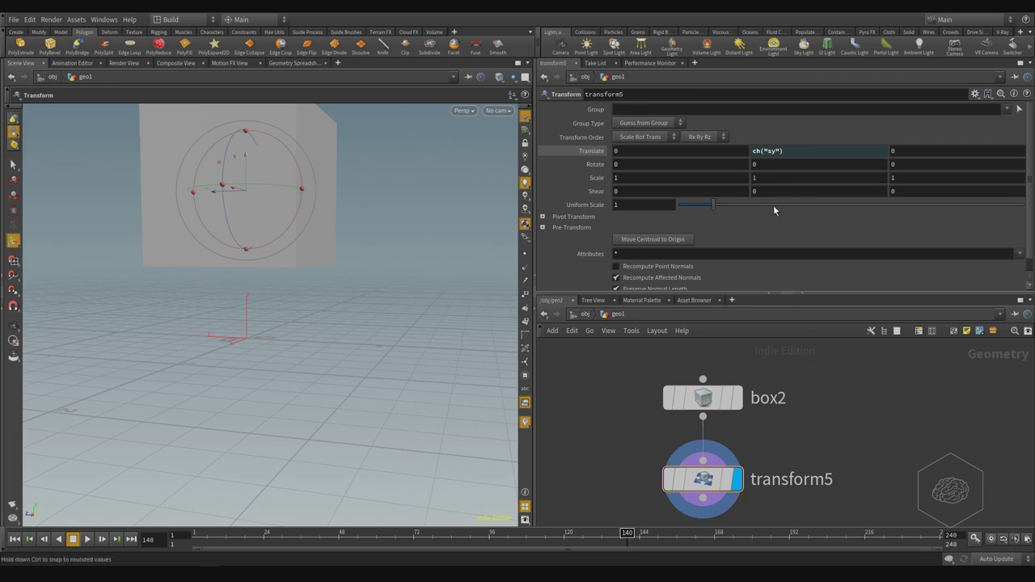
Halve the Y translate expression so it reads ch("sy")/2.
click(804, 149)
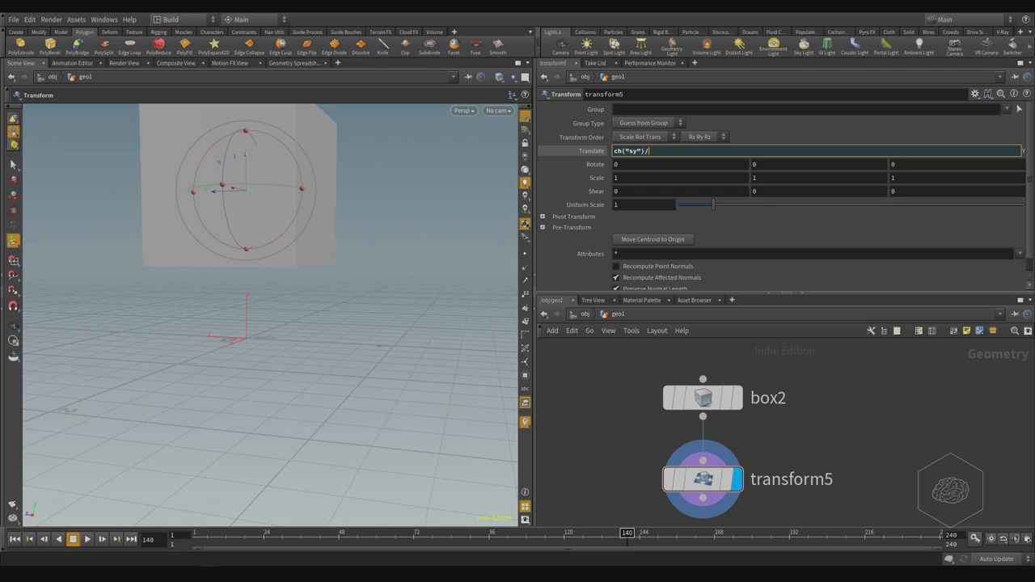
key(Return)
alt+drag(274, 318, 325, 310)
alt+drag(219, 360, 275, 350)
drag(163, 361, 350, 397)
key(Return)
Stretch the box upward by setting the transform's Y scale to 5.5.
middle_drag(784, 176, 974, 184)
key(ctrl+z)
middle_drag(368, 178, 321, 275)
right_drag(321, 275, 322, 310)
drag(404, 363, 338, 329)
middle_drag(337, 329, 323, 391)
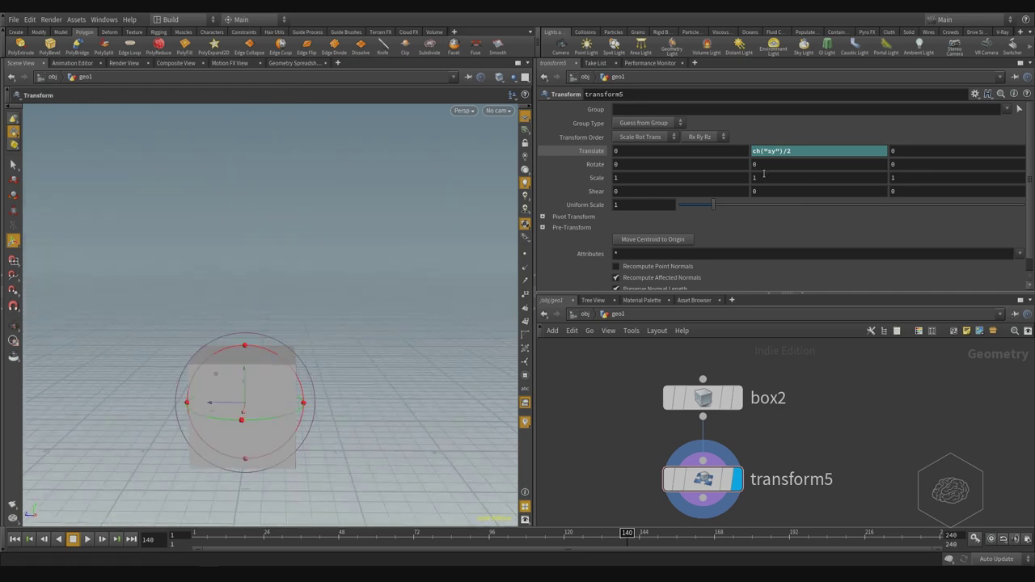
middle_drag(763, 174, 857, 162)
key(Escape)
drag(250, 212, 258, 240)
middle_drag(258, 240, 275, 421)
right_drag(275, 420, 239, 298)
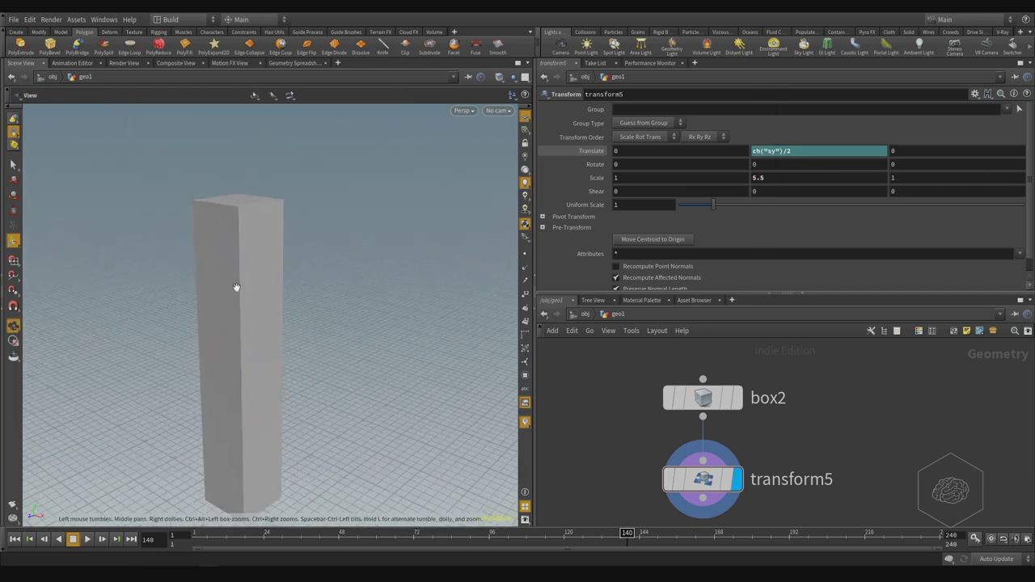
drag(240, 298, 247, 318)
Move box2 farther above transform5 and display the unscaled box.
key(t)
drag(721, 432, 722, 368)
key(Escape)
drag(247, 213, 234, 291)
key(t)
drag(181, 161, 149, 166)
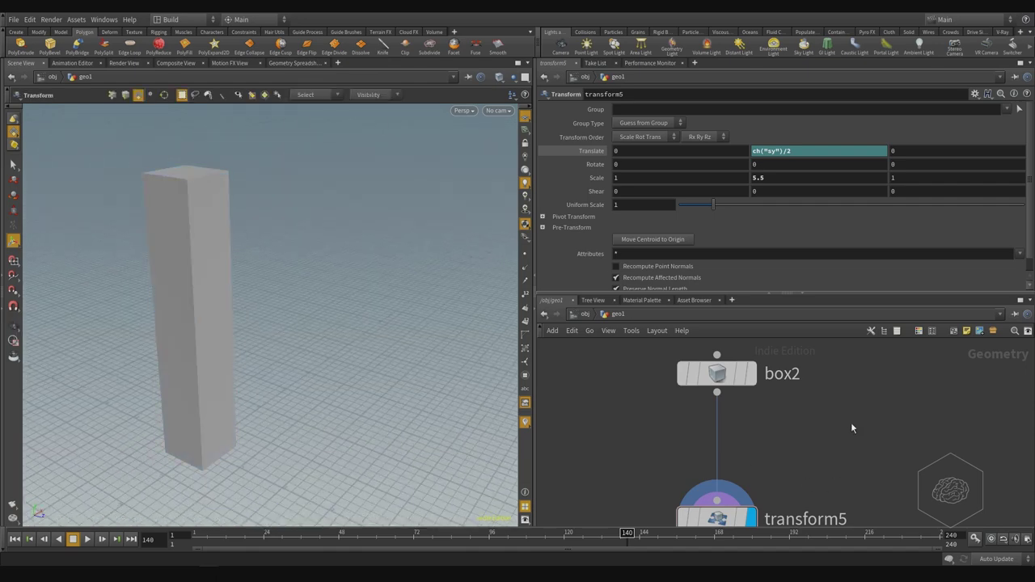
click(749, 373)
click(721, 374)
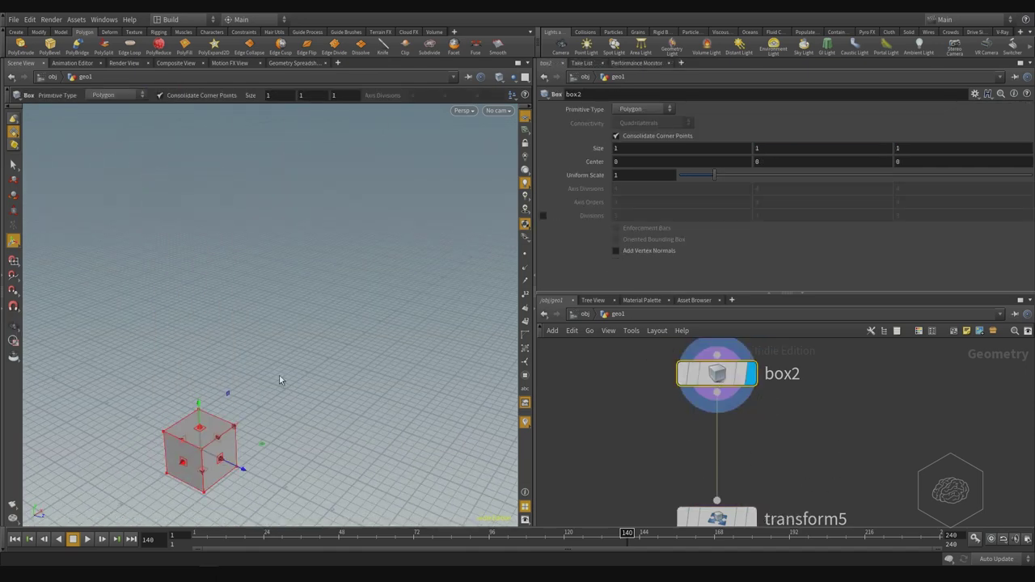
Switch component selection to edges and select all edges of the box.
click(13, 163)
key(space)
drag(270, 360, 296, 337)
scroll(105, 428, up, 8)
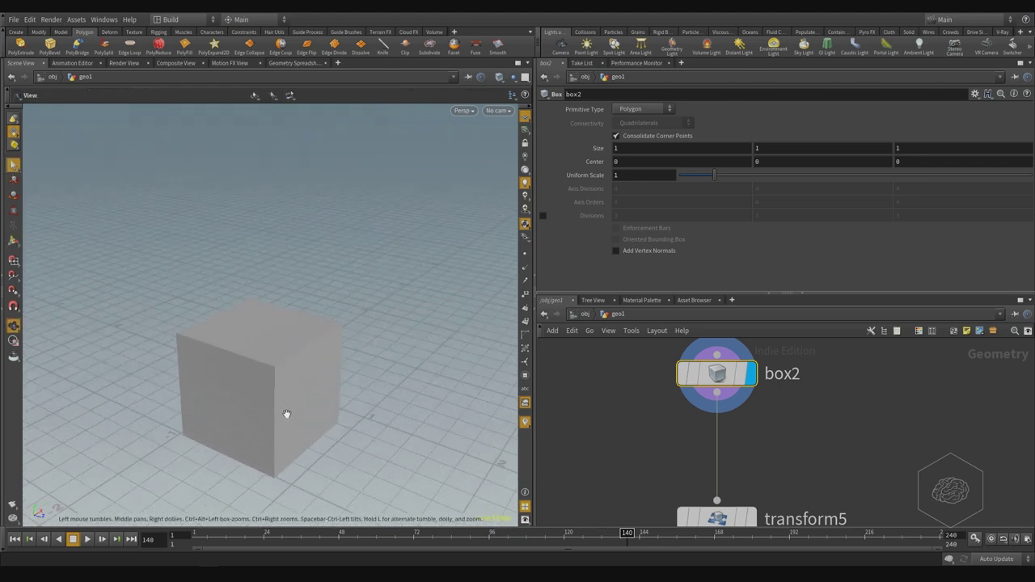
scroll(380, 429, down, 3)
key(s)
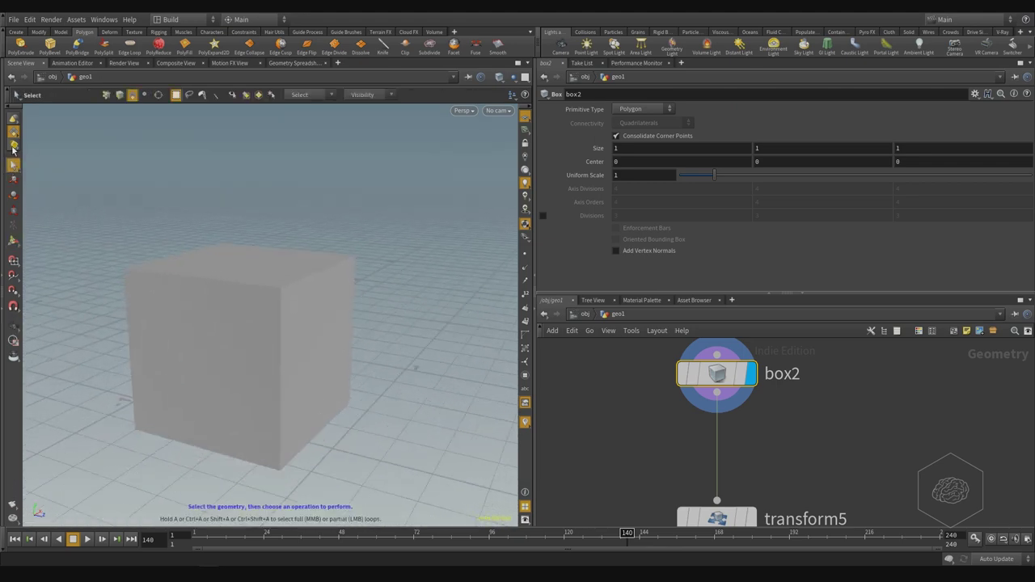
right_click(16, 132)
click(84, 147)
drag(422, 168, 25, 524)
Apply a PolyBevel to the selected edges with offset 0.036, Round fillet shape and 3 divisions.
key(Tab)
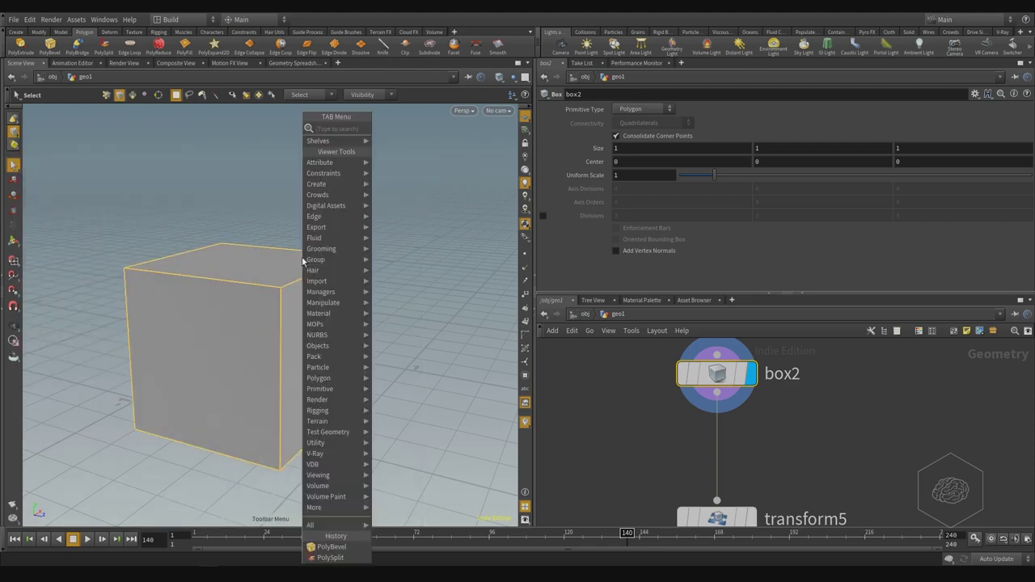
text(polybevel)
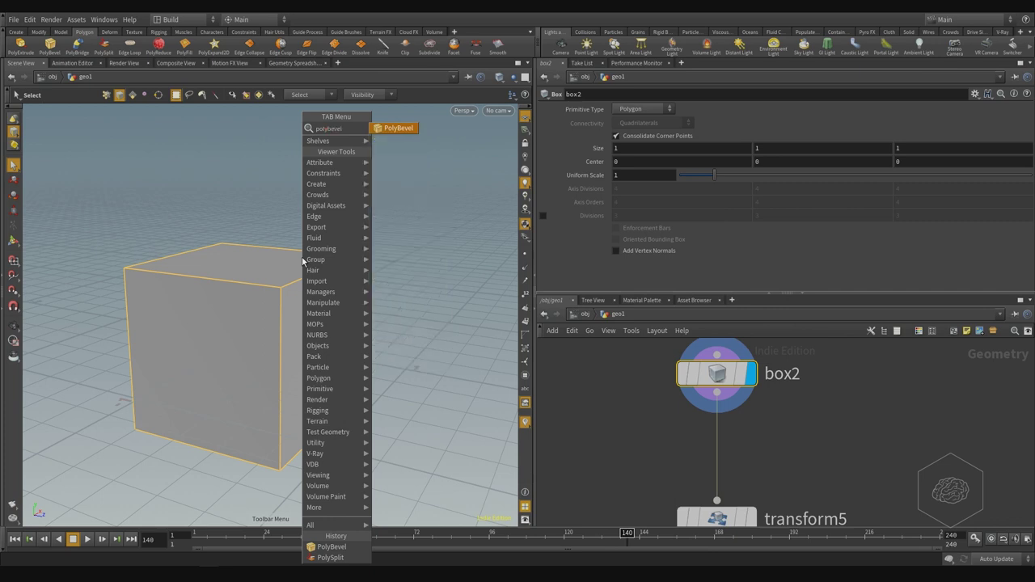
key(Return)
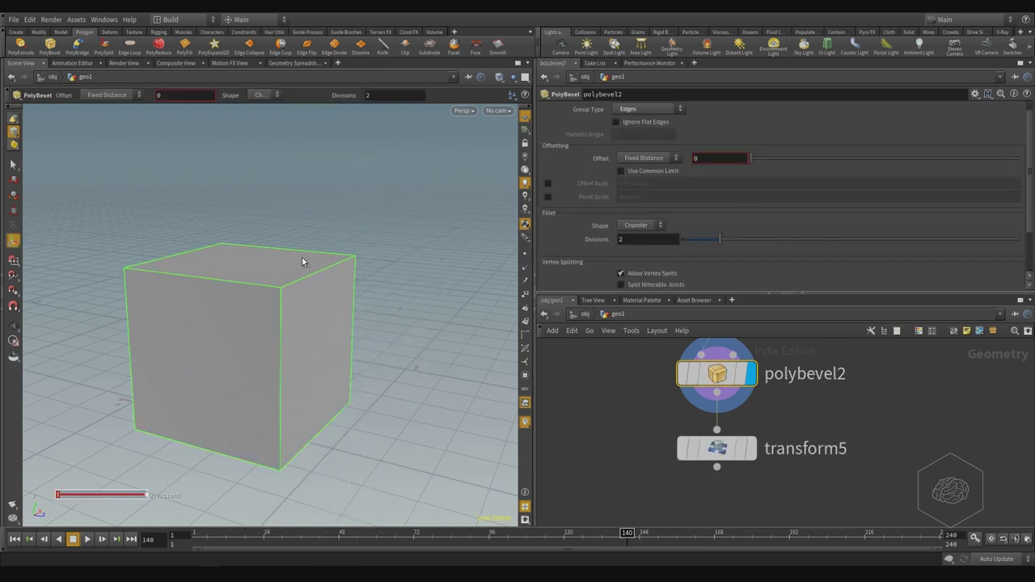
drag(751, 158, 761, 154)
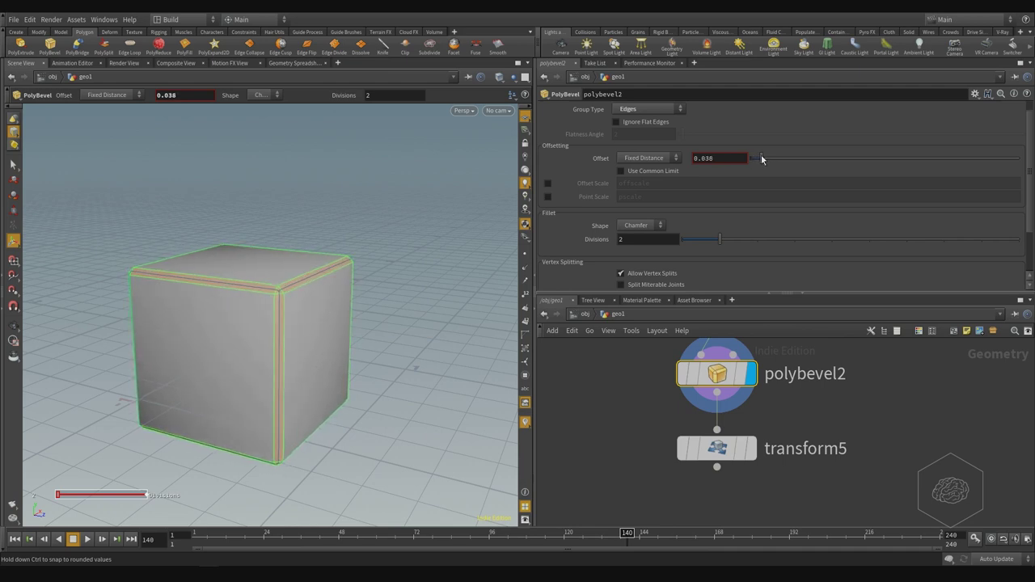
click(647, 226)
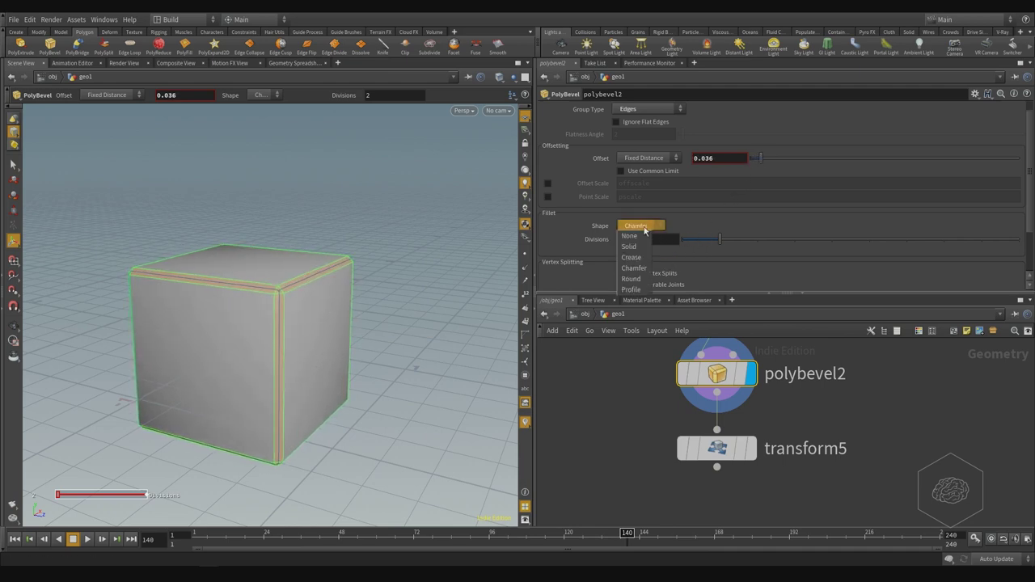
click(642, 280)
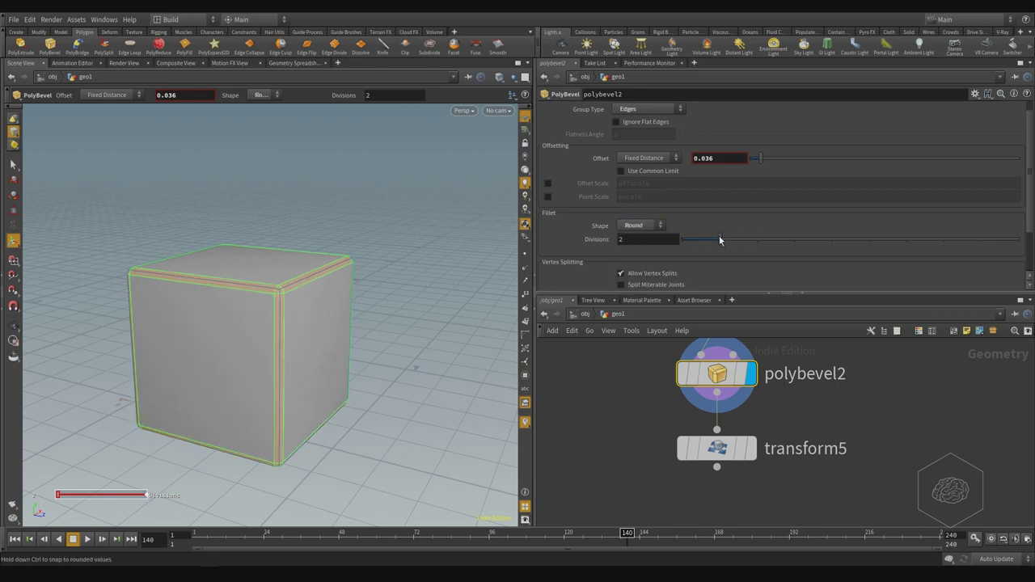
drag(729, 236, 739, 235)
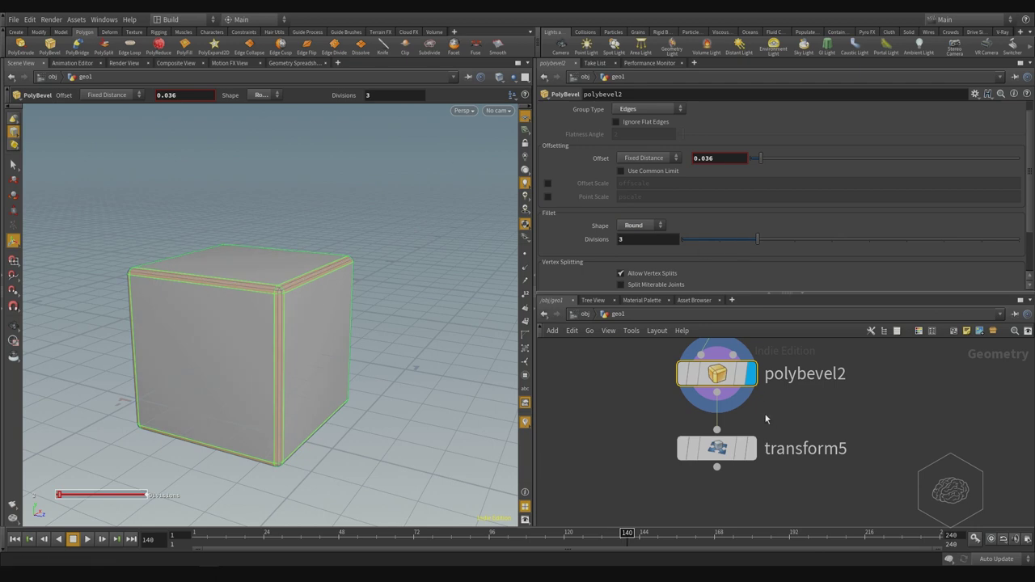
Display transform5 and examine the scaled bevel at the box's upper corner in shaded and wireframe view.
click(719, 448)
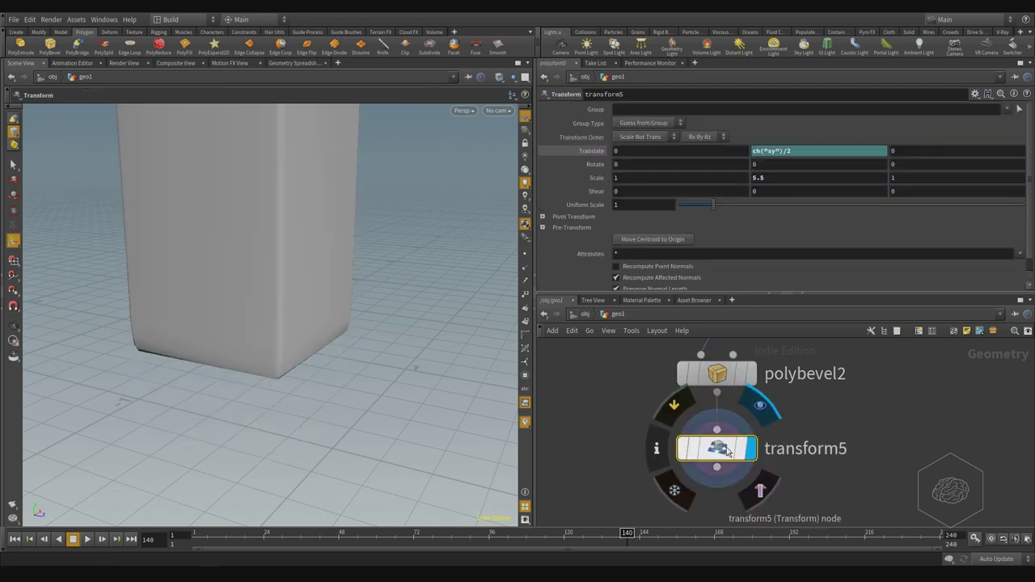
key(Escape)
drag(356, 226, 400, 404)
key(Return)
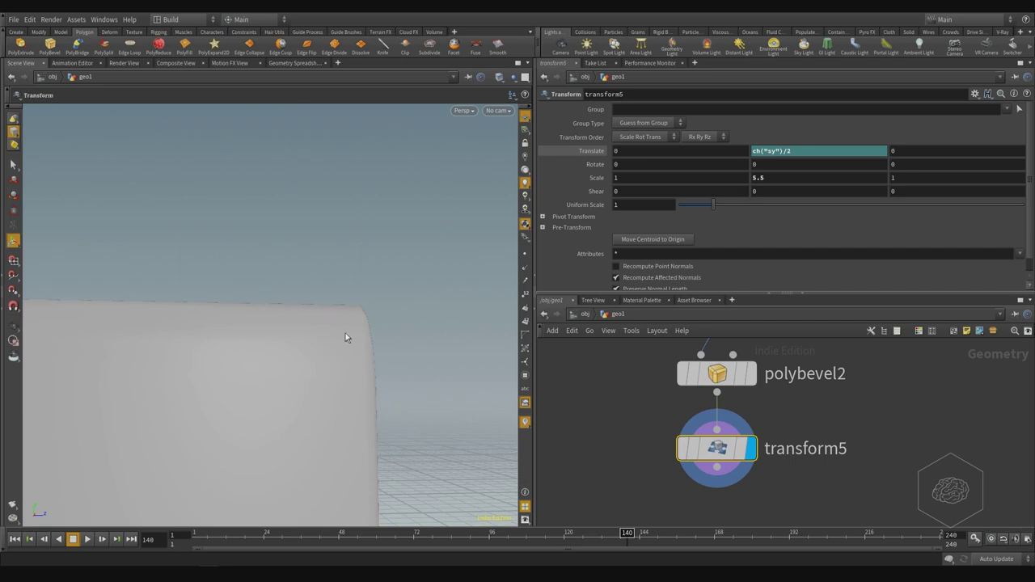
alt+middle_drag(384, 400, 390, 379)
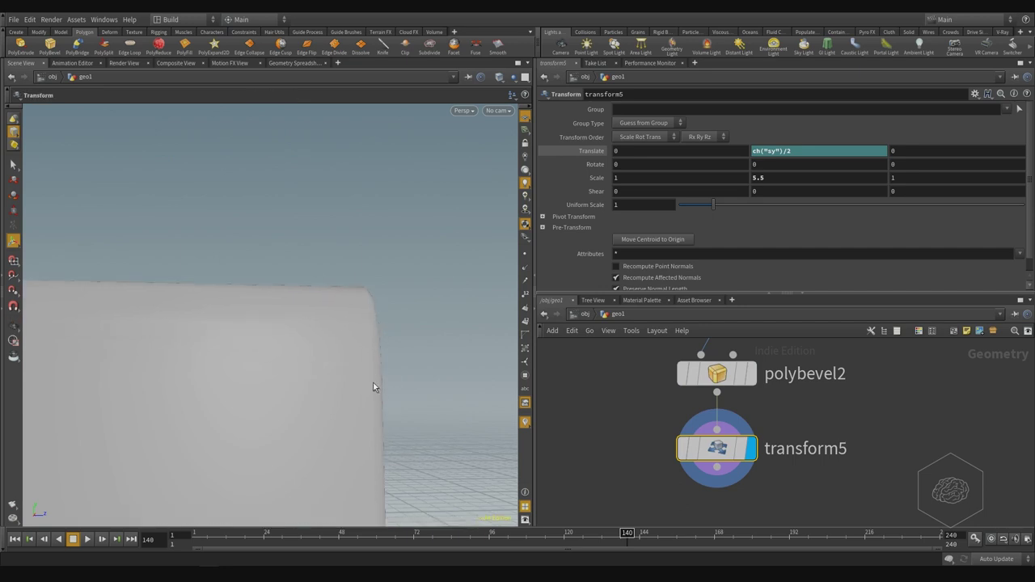
key(w)
key(w)
key(w)
key(w)
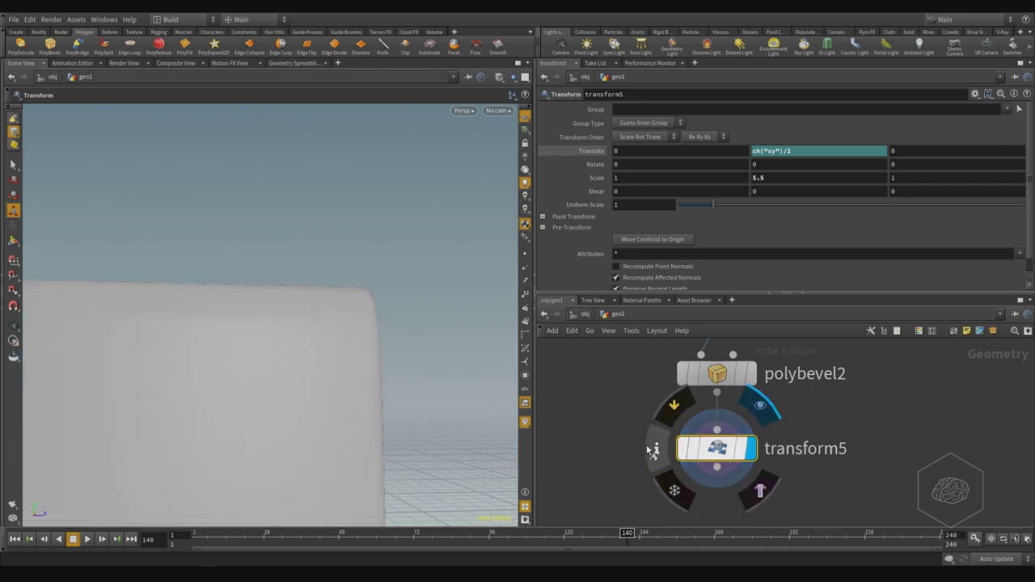
click(739, 448)
key(w)
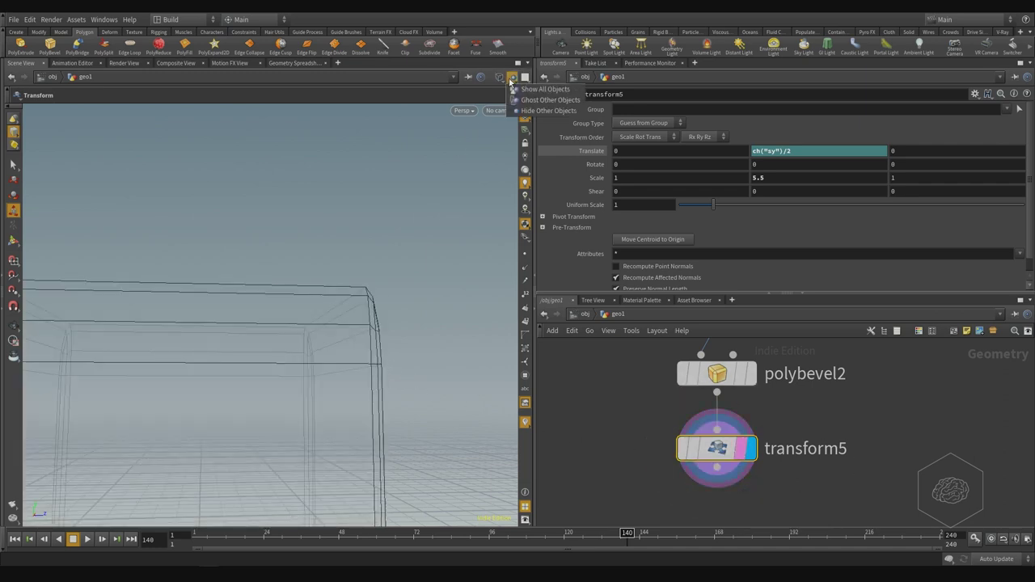
click(499, 78)
click(531, 175)
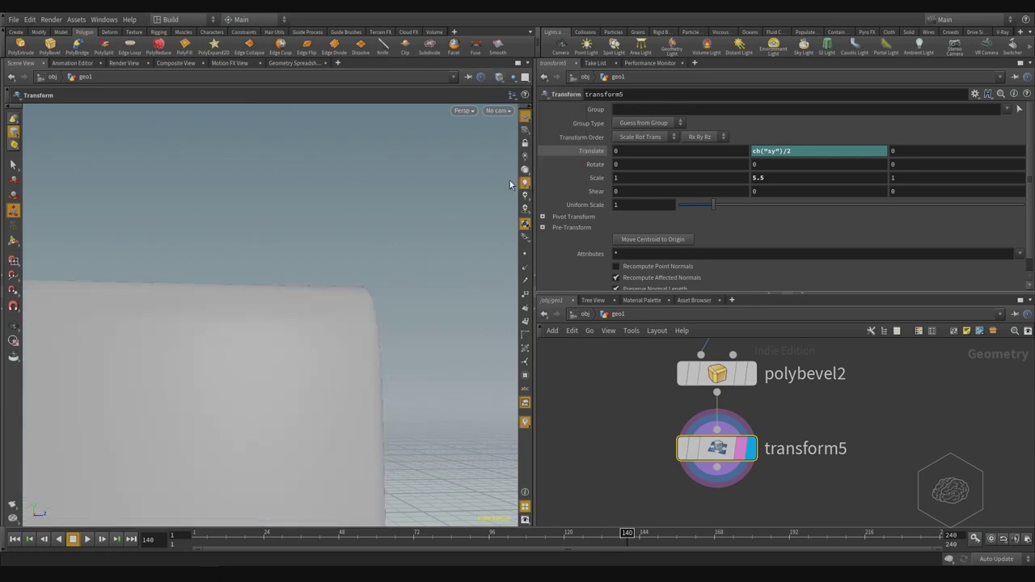
Delete the polybevel2 node between box2 and transform5.
key(Escape)
drag(393, 316, 293, 273)
middle_drag(292, 273, 269, 155)
right_drag(269, 155, 261, 299)
middle_drag(898, 395, 863, 459)
drag(818, 394, 614, 477)
key(Delete)
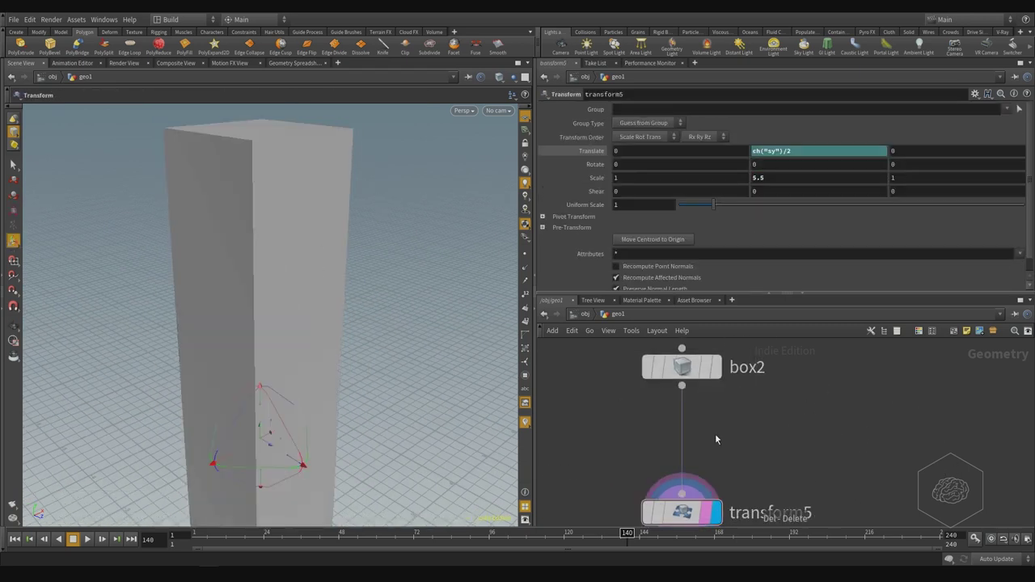
Set transform5's X and Z scale to 0.5 and its Y rotation to 45.
middle_drag(831, 469, 817, 391)
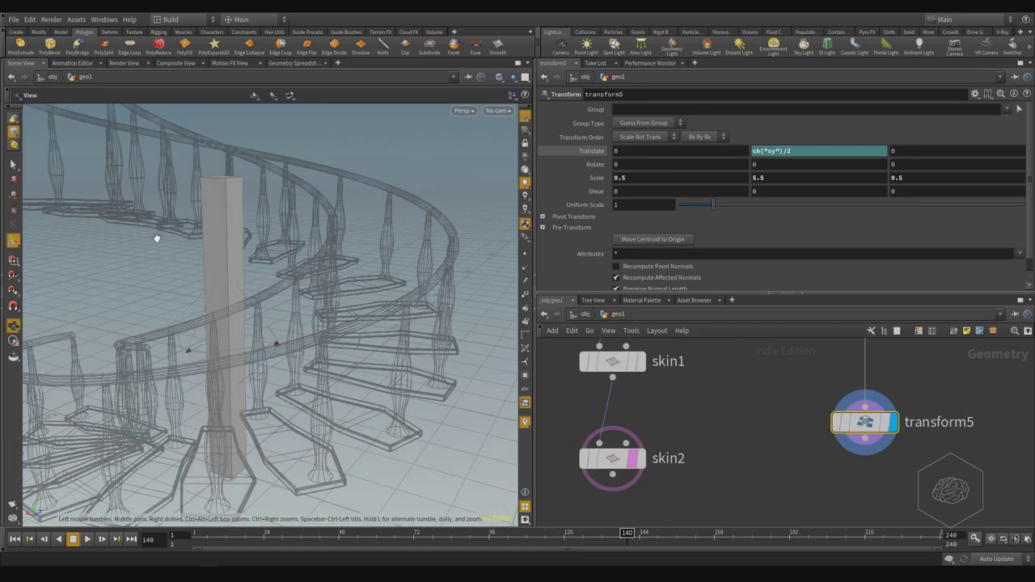
drag(156, 238, 258, 263)
middle_drag(939, 358, 811, 401)
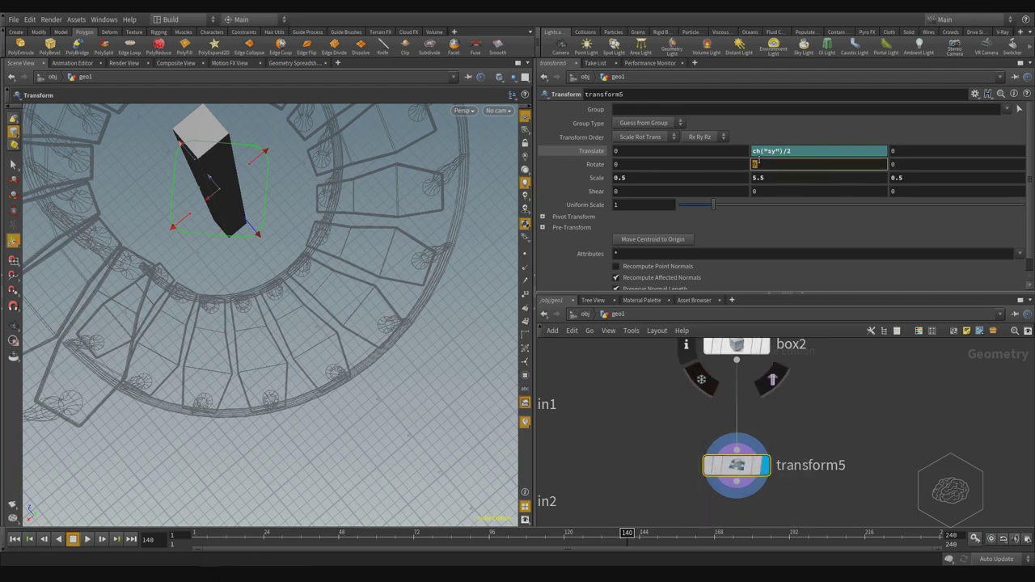
middle_drag(763, 162, 848, 162)
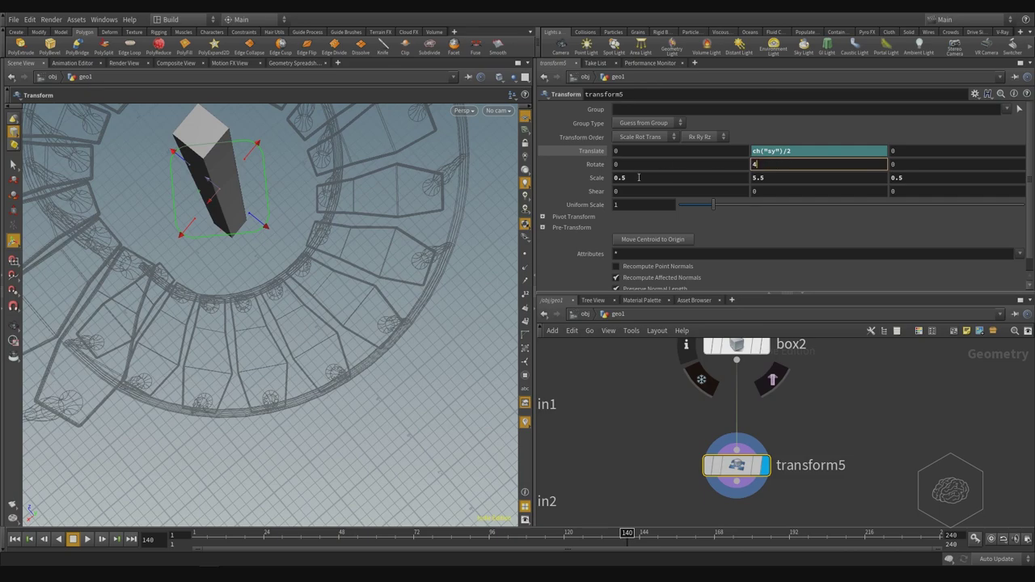
key(Return)
alt+drag(288, 275, 289, 149)
alt+middle_drag(257, 244, 287, 267)
alt+right_drag(287, 266, 280, 293)
drag(280, 292, 225, 331)
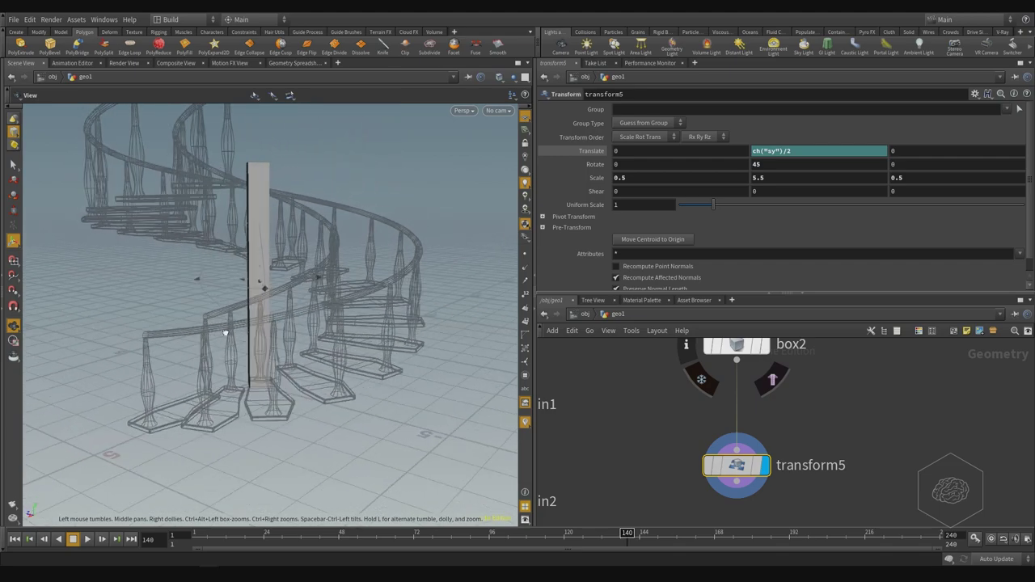
Display box2, switch component selection to edges and select the box's vertical edges.
middle_drag(853, 420, 838, 381)
middle_drag(786, 483, 812, 468)
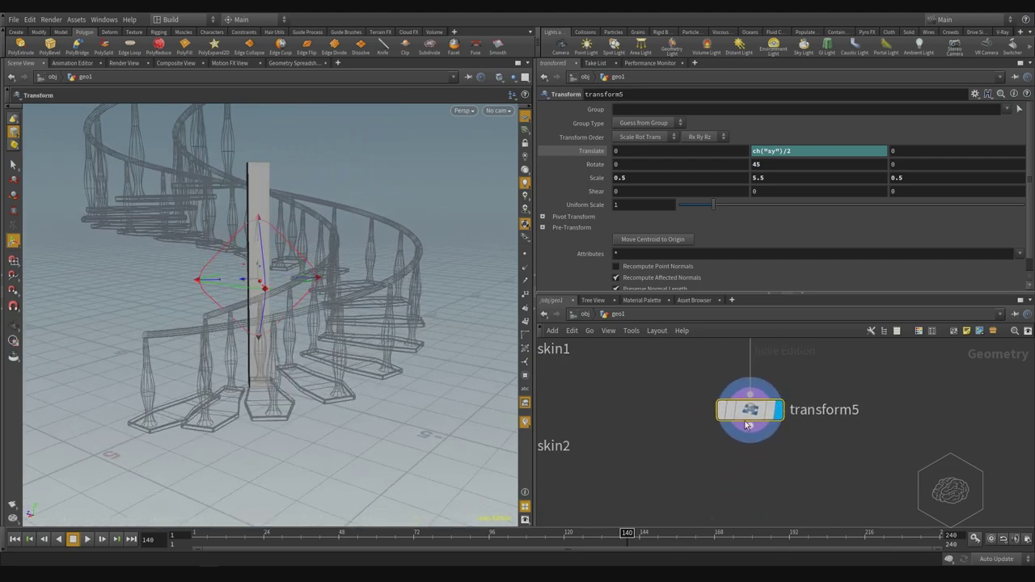
middle_drag(781, 380, 755, 506)
drag(727, 420, 726, 392)
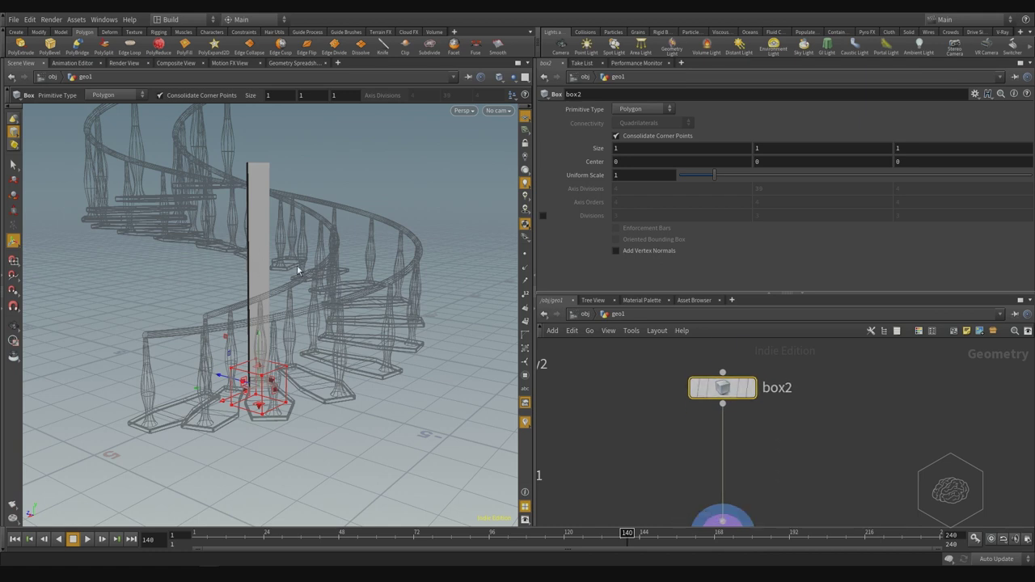
click(13, 166)
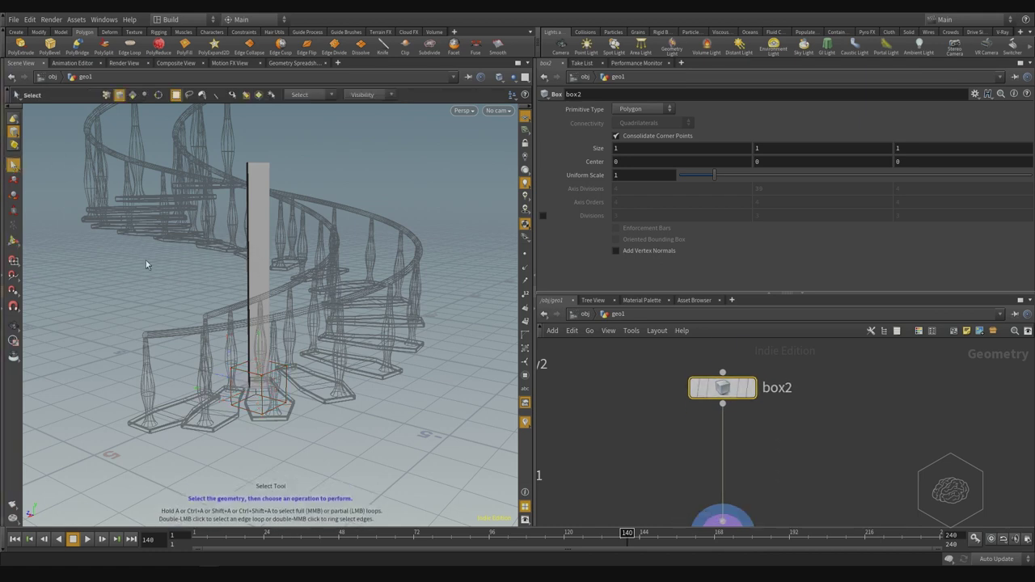
right_click(17, 136)
click(59, 154)
click(751, 387)
alt+middle_drag(210, 311, 234, 261)
alt+right_drag(234, 261, 316, 328)
alt+drag(317, 328, 369, 311)
drag(354, 381, 148, 404)
Apply a PolyBevel to the selected vertical edges with offset 0.161, Round fillet shape and 4 divisions.
key(Tab)
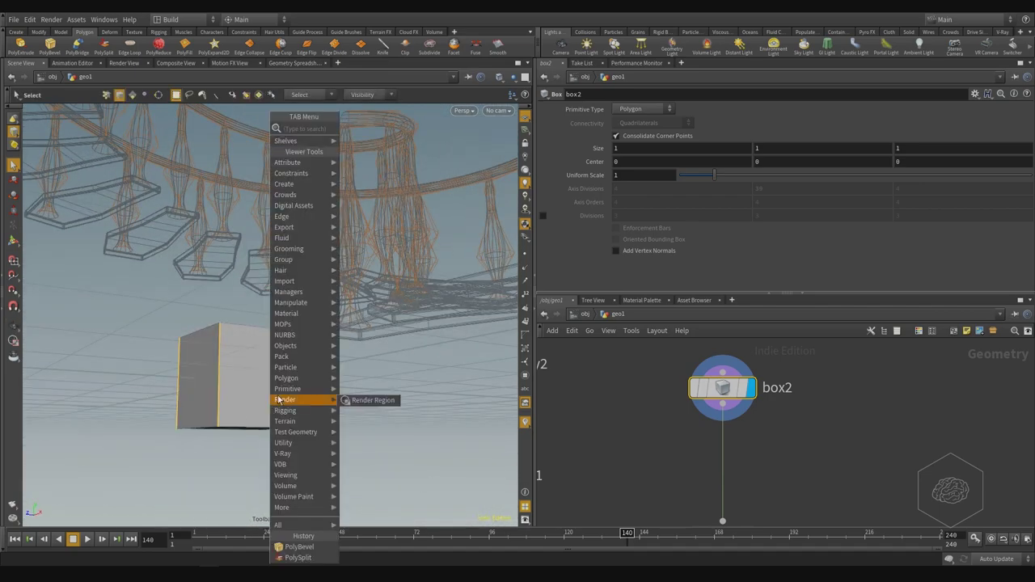
text(polybev)
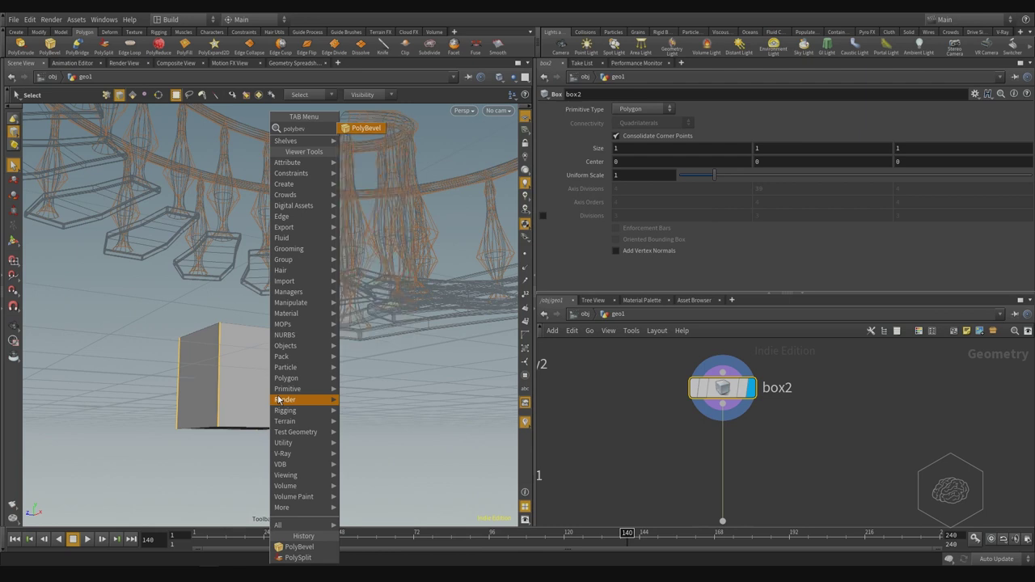
text(e)
key(Return)
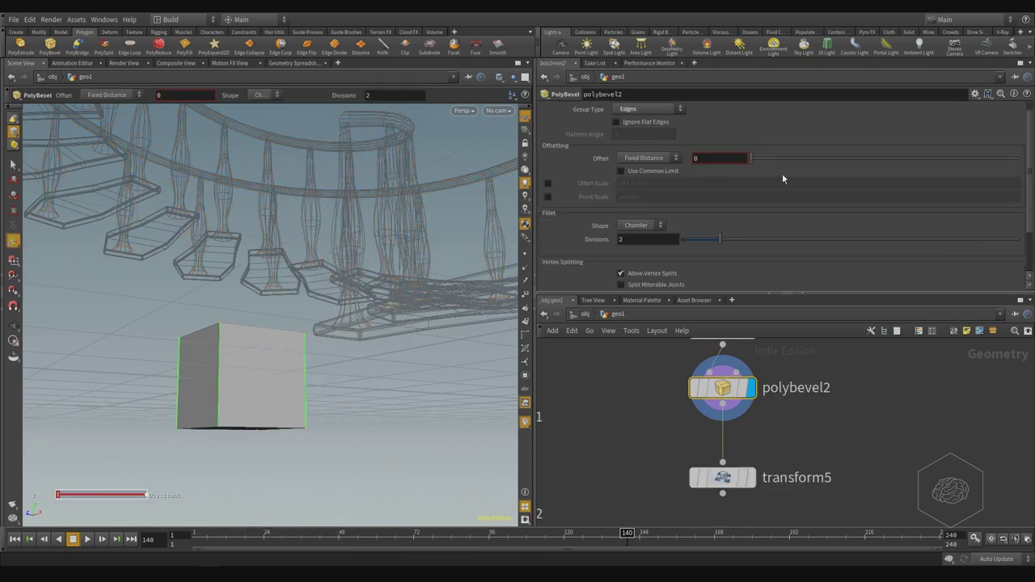
drag(761, 156, 791, 154)
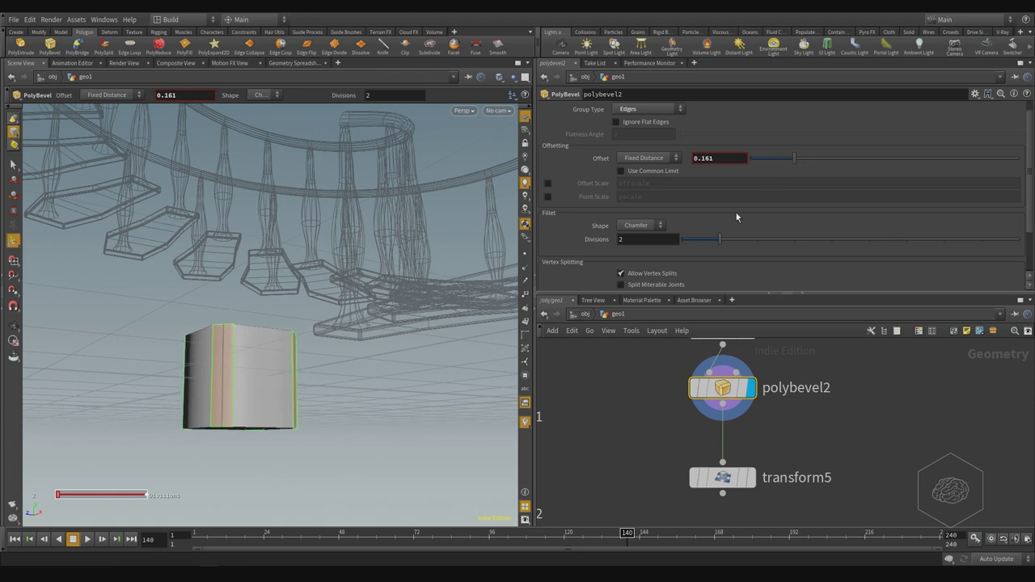
click(639, 225)
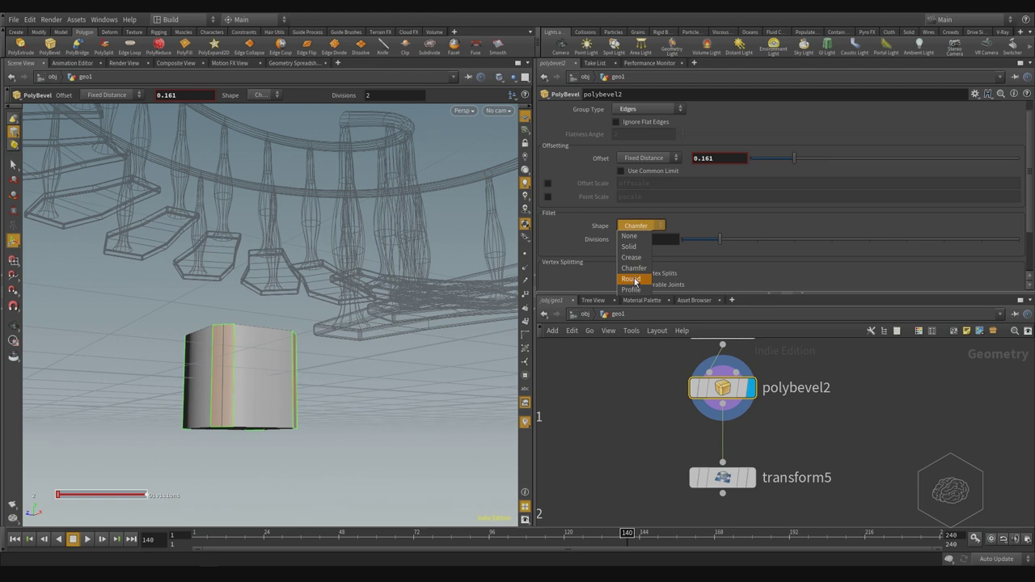
click(634, 280)
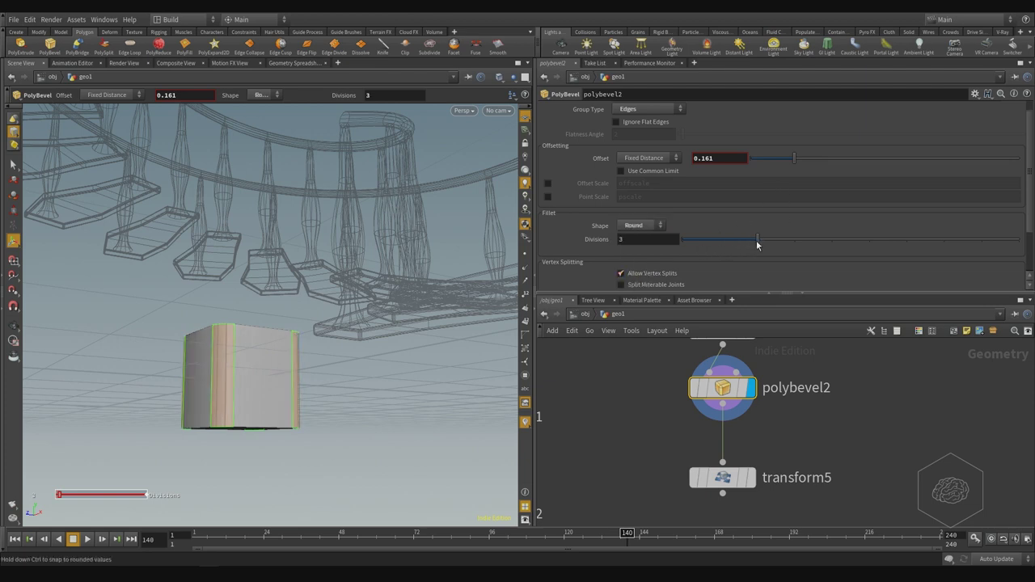
Display transform5 and connect polybevel2's output to its input.
middle_drag(842, 498, 850, 425)
mouse_move(765, 403)
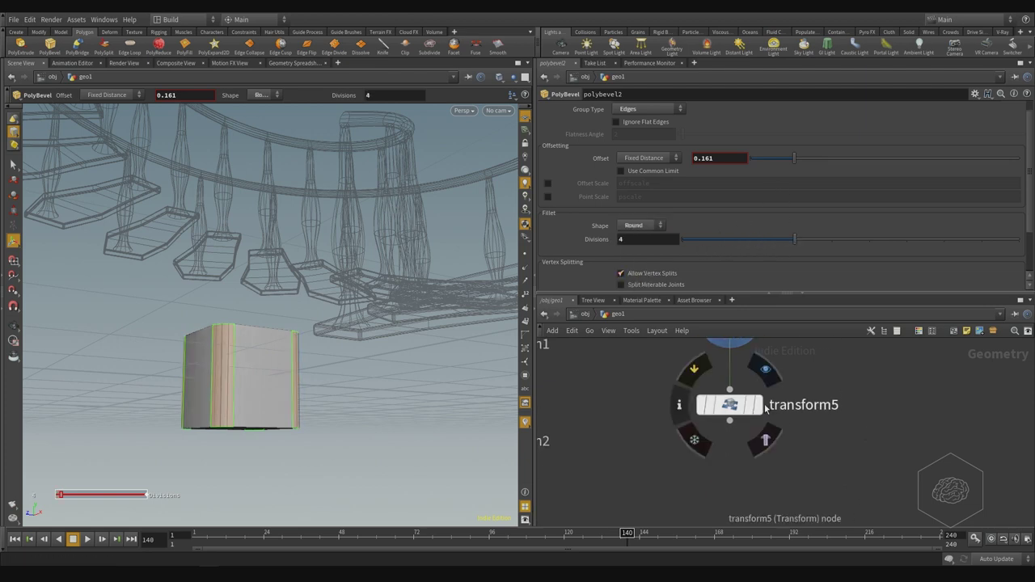
click(762, 373)
alt+drag(270, 229, 319, 215)
alt+middle_drag(319, 215, 280, 300)
click(804, 418)
middle_drag(788, 386, 765, 469)
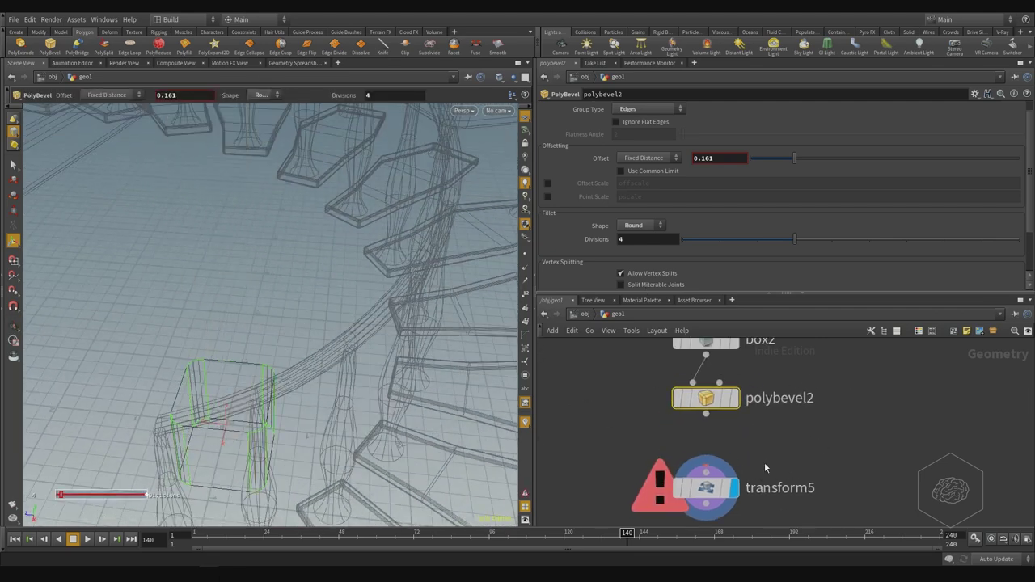
click(705, 414)
click(706, 473)
middle_drag(836, 452, 811, 415)
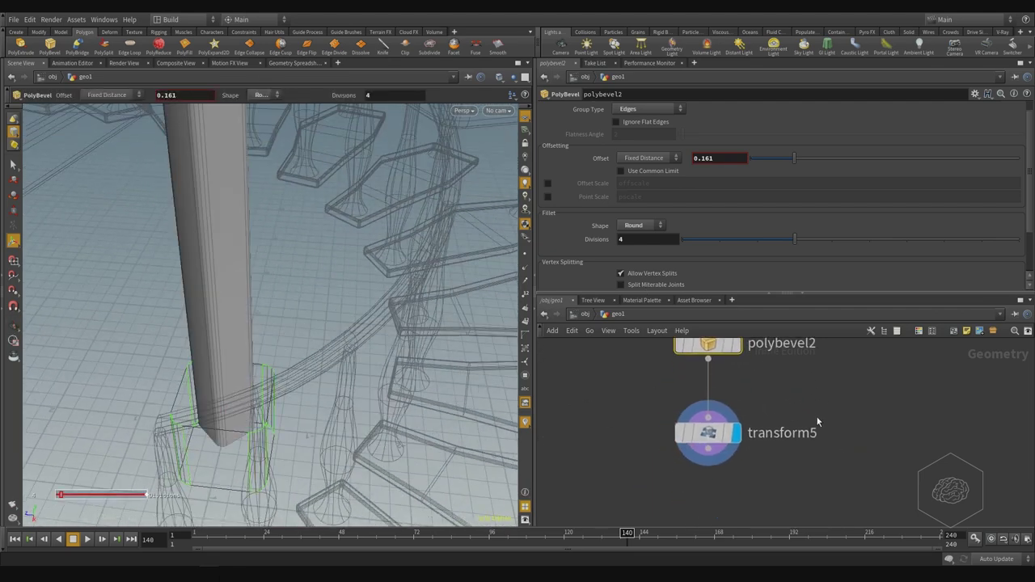
click(708, 433)
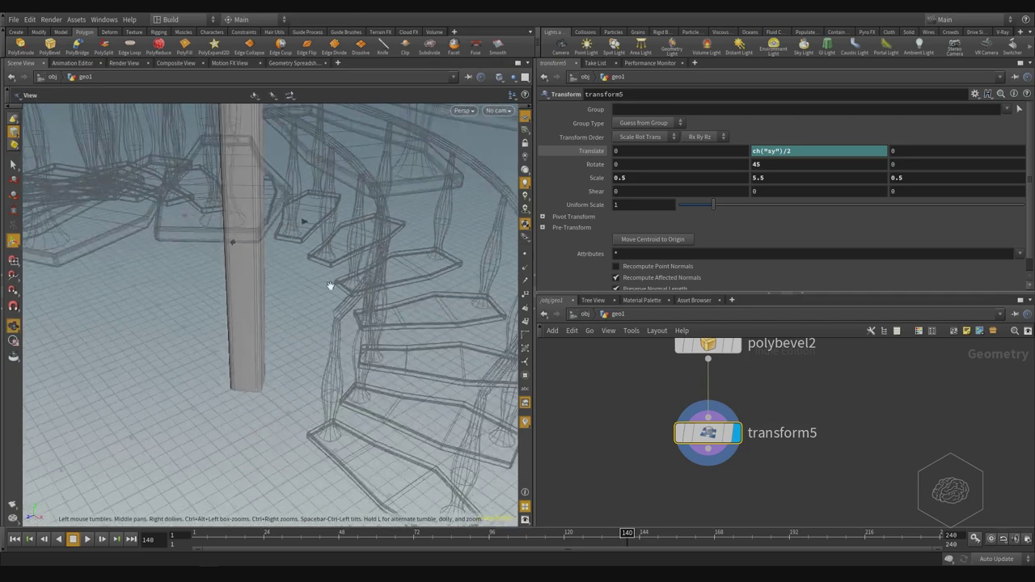
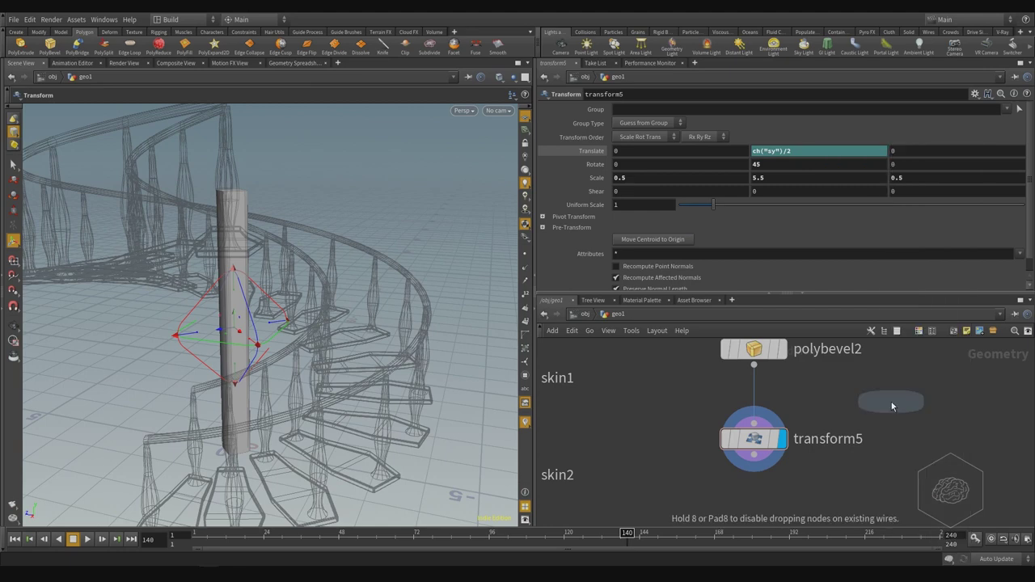
Add a Merge node and place it below and between skin2 and transform5.
click(891, 402)
scroll(921, 445, down, 2)
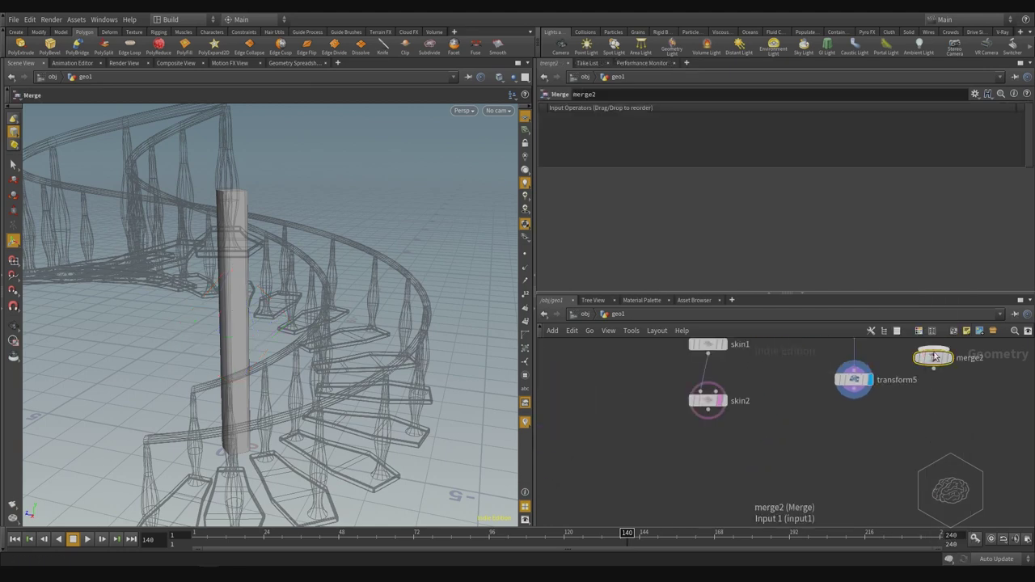
drag(933, 358, 775, 474)
middle_drag(901, 441, 851, 457)
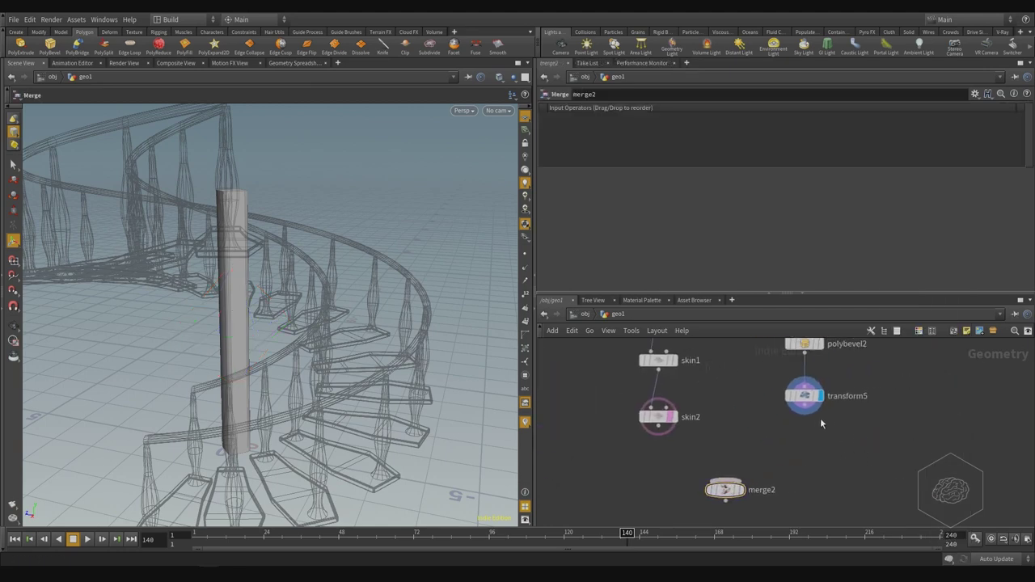
Add a Null connected to transform5's output, align it directly below and display it.
key(Tab)
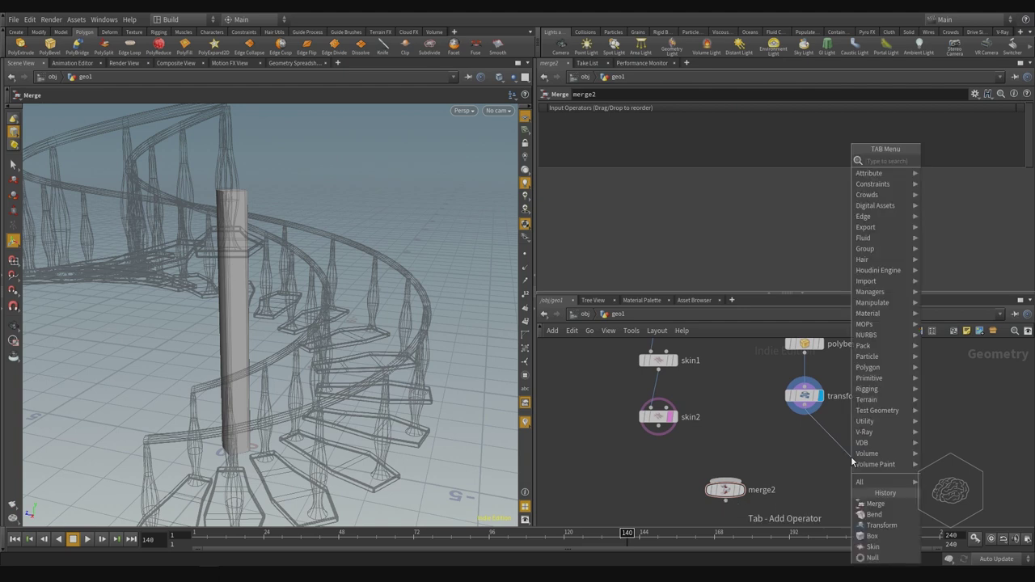
text(null)
key(Return)
click(851, 457)
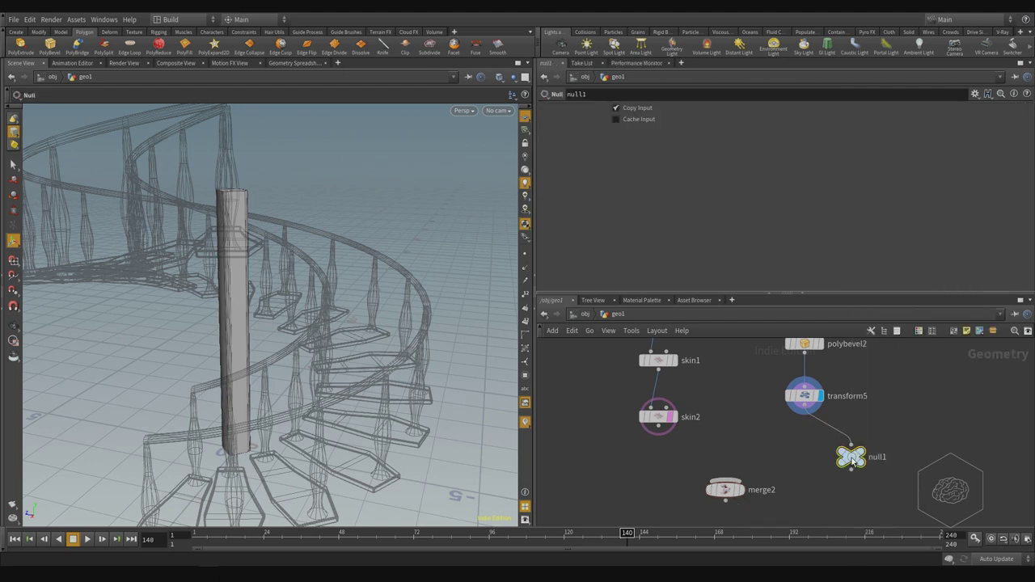
drag(851, 457, 804, 448)
double_click(831, 447)
click(806, 447)
click(814, 440)
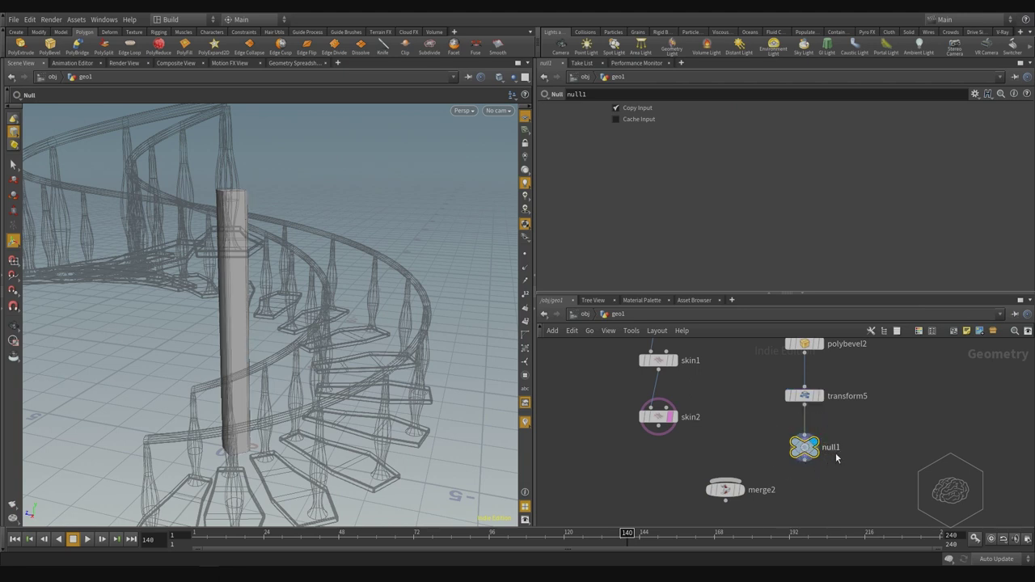
Rename the null below transform5 as Col.
double_click(832, 447)
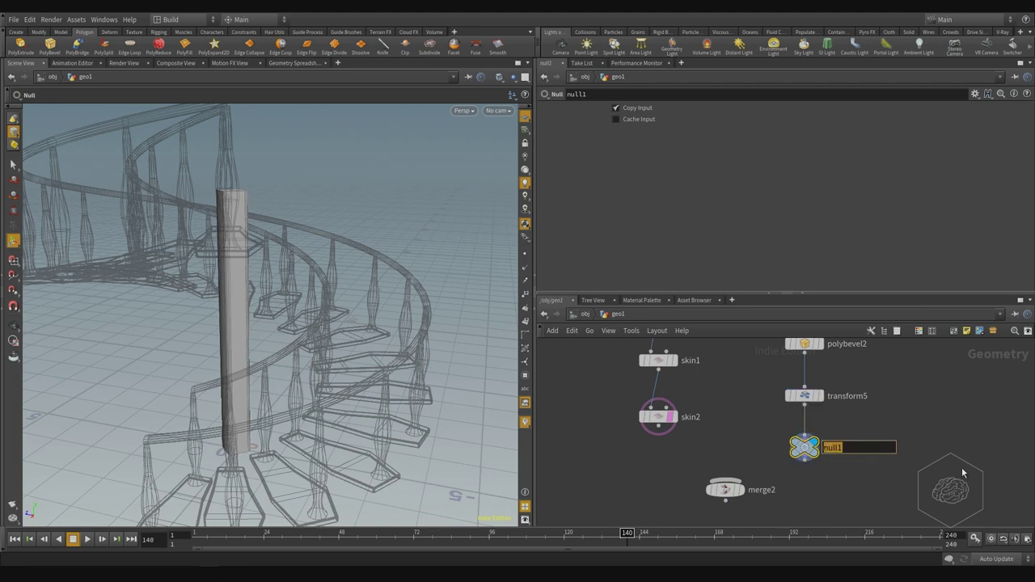
text(Col)
key(Return)
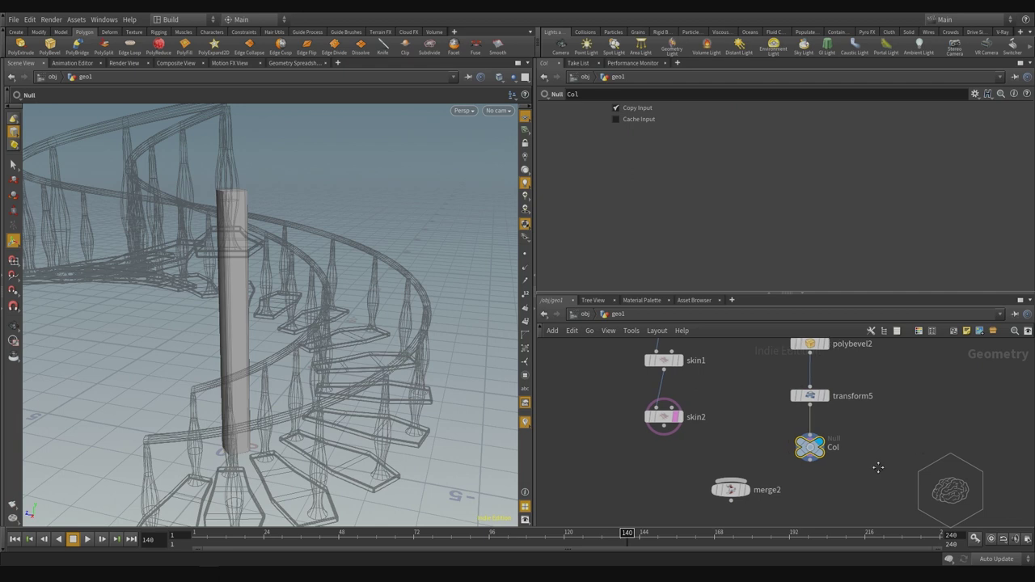
Move merge2 farther below skin2 and add a Null between them, connected to skin2's output.
mouse_move(756, 484)
drag(755, 484, 657, 510)
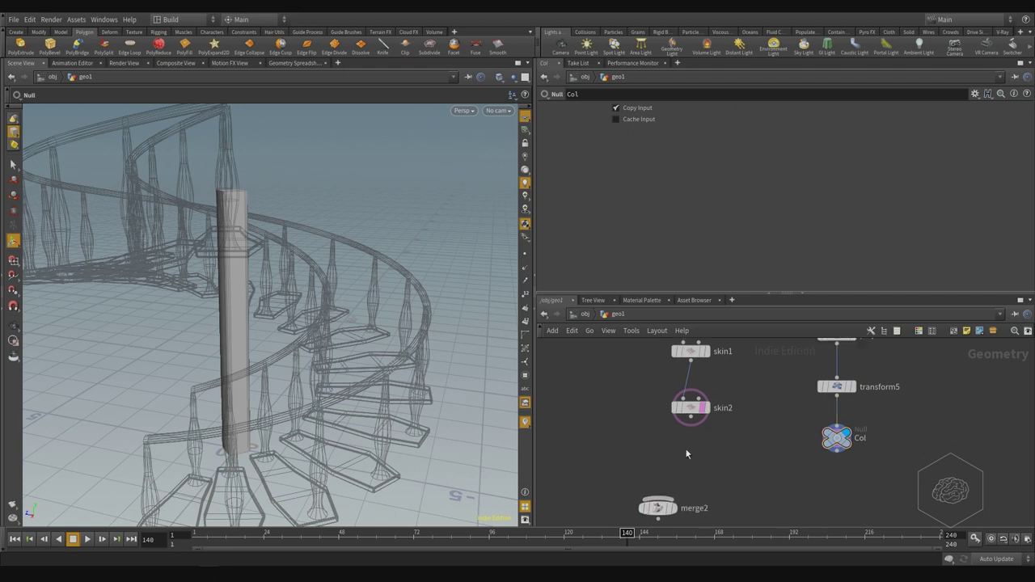
key(Tab)
text(null)
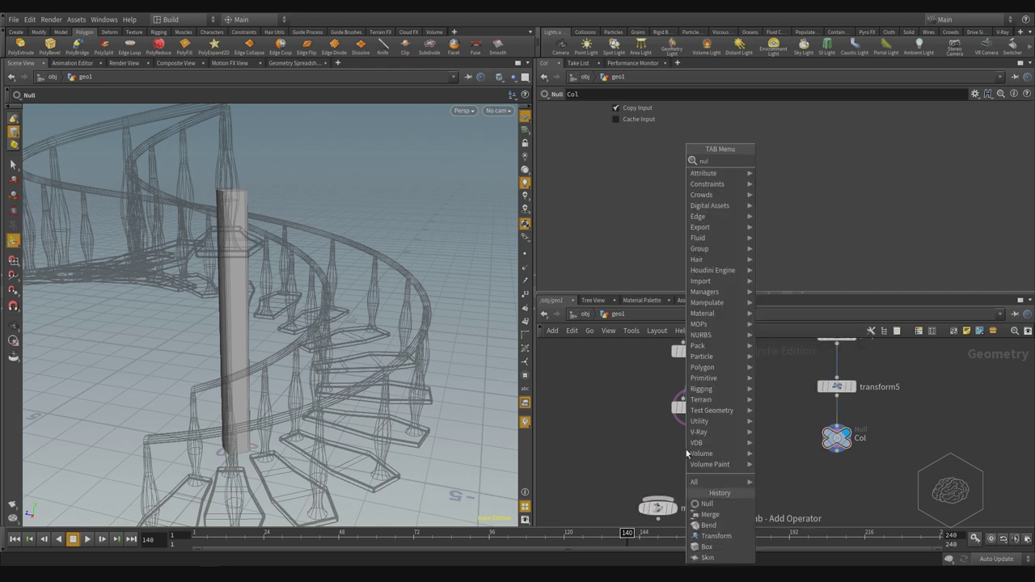
key(Return)
click(657, 453)
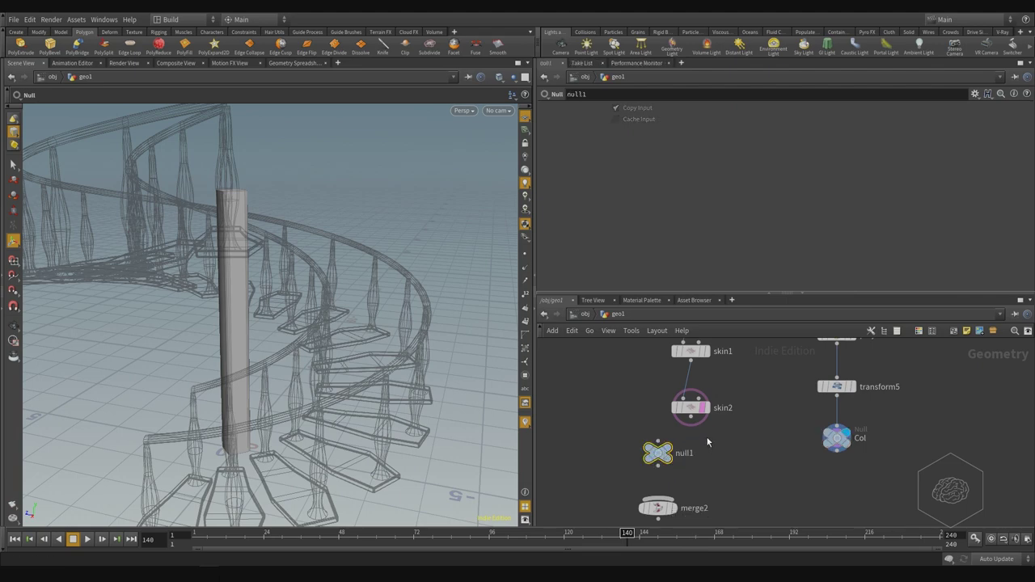
click(691, 419)
click(657, 443)
scroll(731, 452, down, 2)
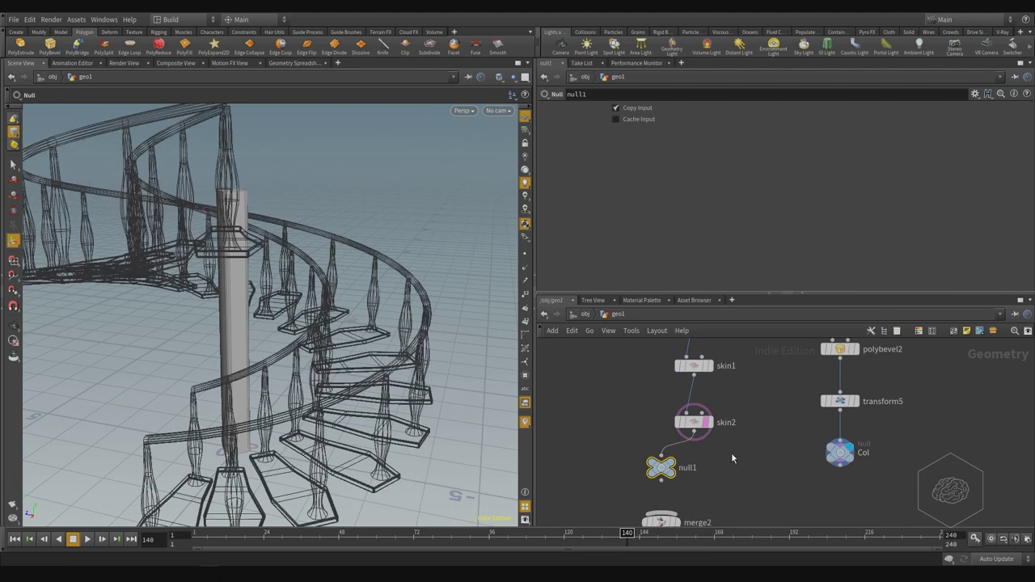
Rename the null connected to skin2 as Stair_Element.
middle_drag(750, 396, 763, 488)
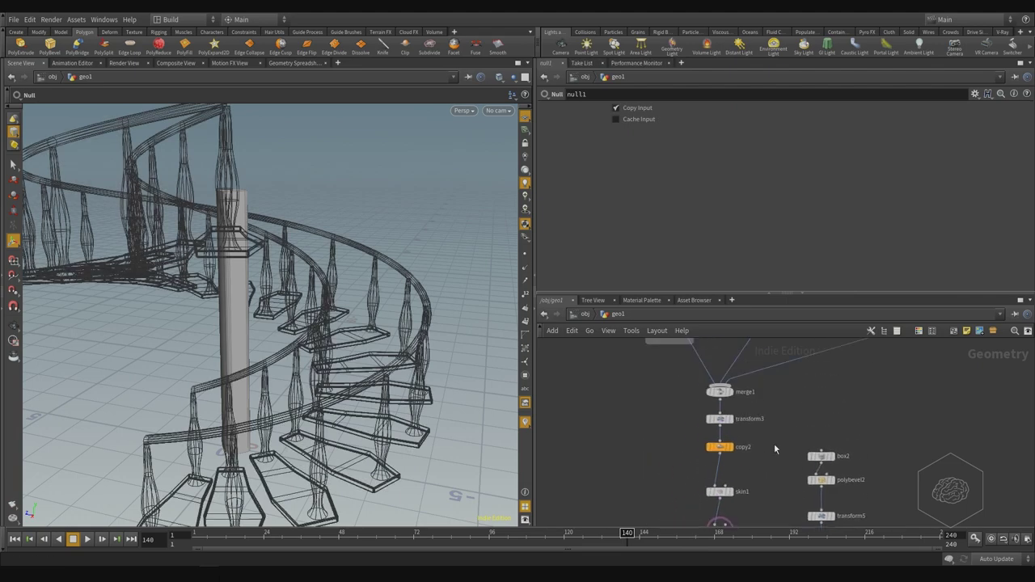
middle_drag(782, 406, 770, 439)
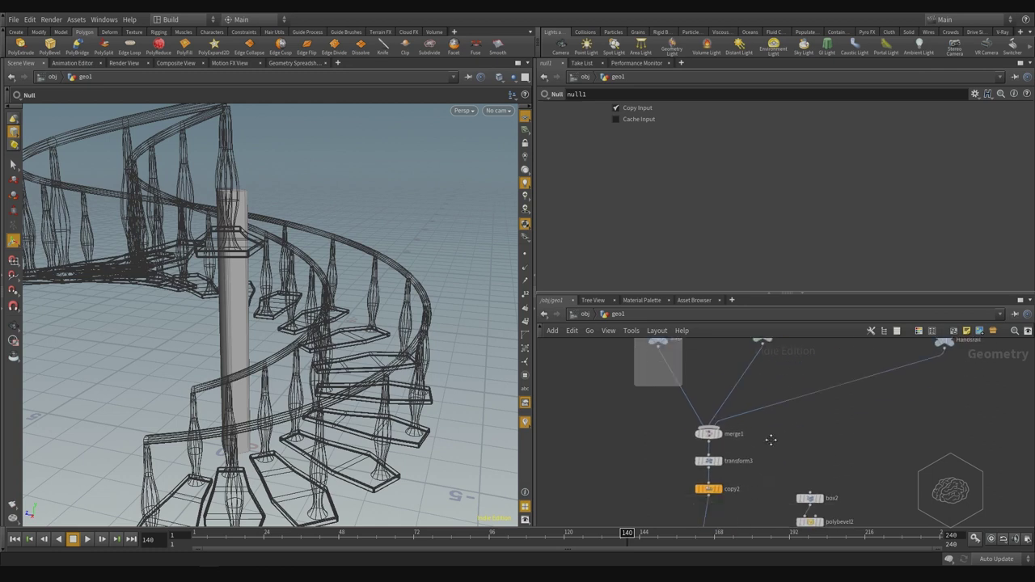
middle_drag(771, 478, 772, 340)
middle_drag(746, 436, 746, 402)
scroll(706, 421, up, 2)
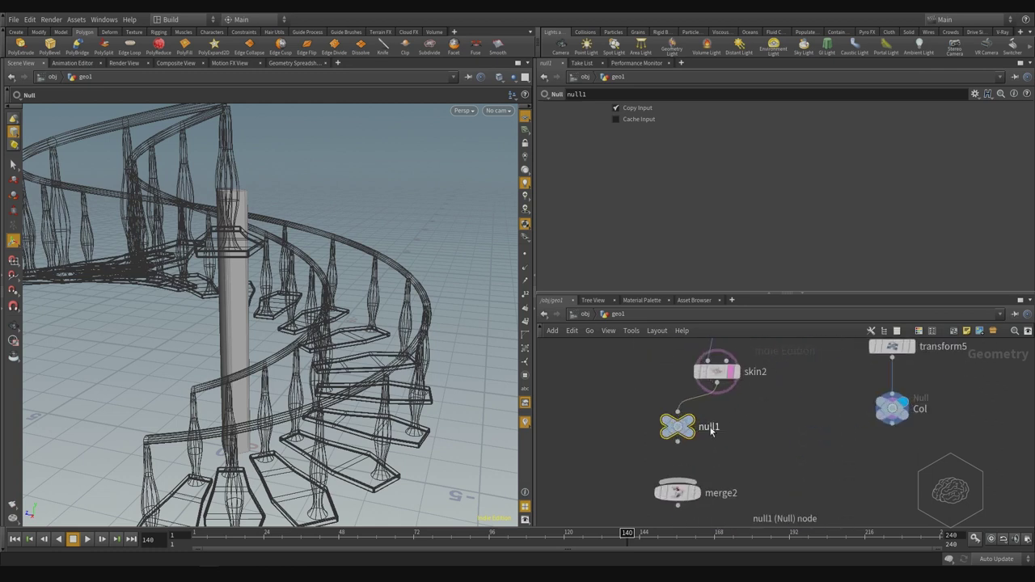
double_click(709, 427)
text(Ele)
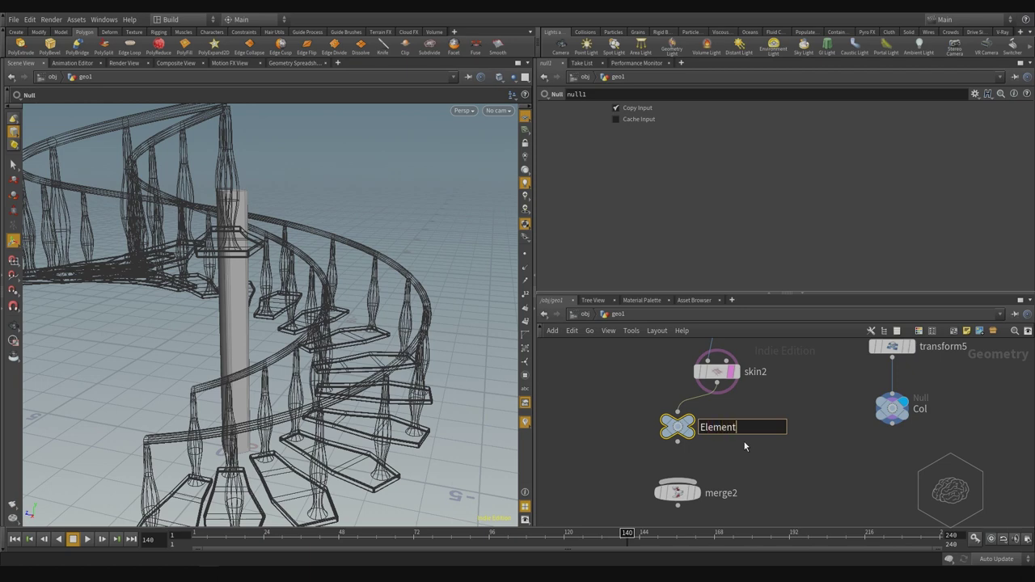
text(ment)
key(Home)
text(Stair_)
key(Return)
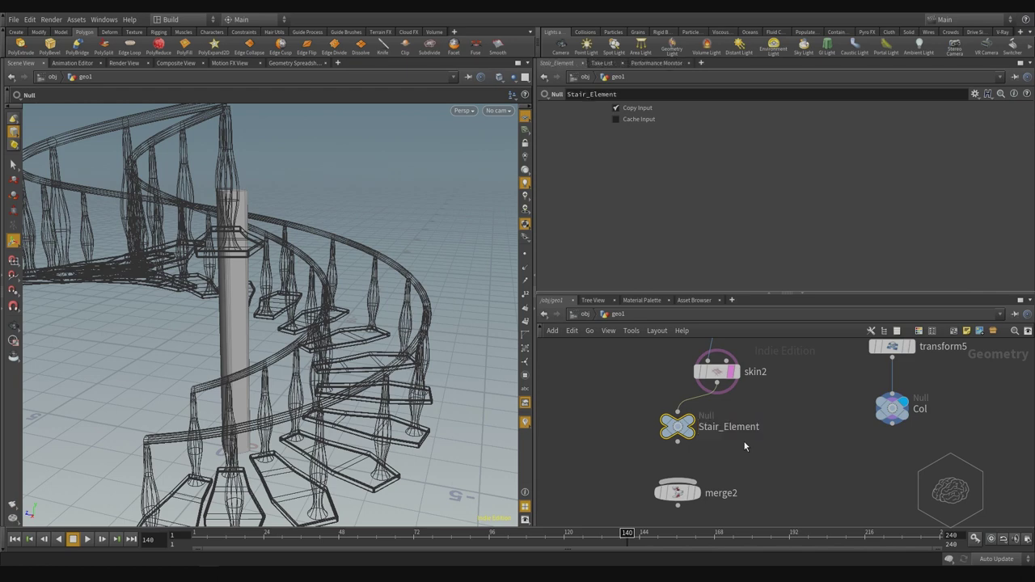
Align the Stair_Element null below skin2, display it and reposition merge2 beneath the two branches.
drag(687, 428, 727, 429)
click(727, 428)
middle_drag(726, 428, 632, 344)
drag(582, 407, 757, 489)
Connect the Stair_Element and Col nulls to the input of merge2.
scroll(785, 406, down, 3)
mouse_move(789, 370)
mouse_down()
mouse_move(791, 389)
mouse_move(789, 380)
mouse_up()
drag(876, 372, 635, 408)
click(706, 387)
click(771, 440)
scroll(807, 461, up, 3)
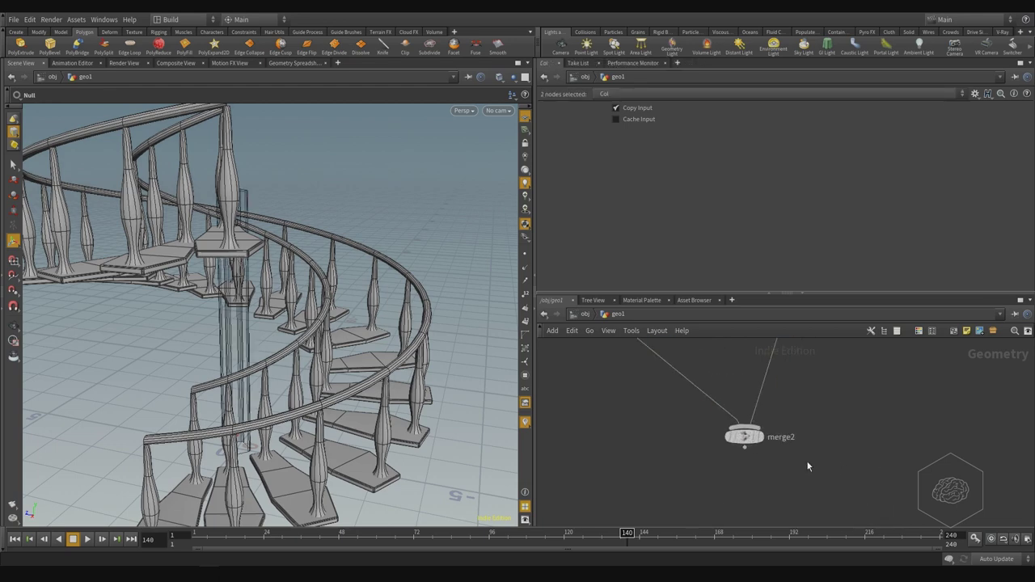
Move merge2 farther below the Stair_Element and Col nulls and display the merged staircase with its post.
click(760, 438)
drag(744, 438, 755, 482)
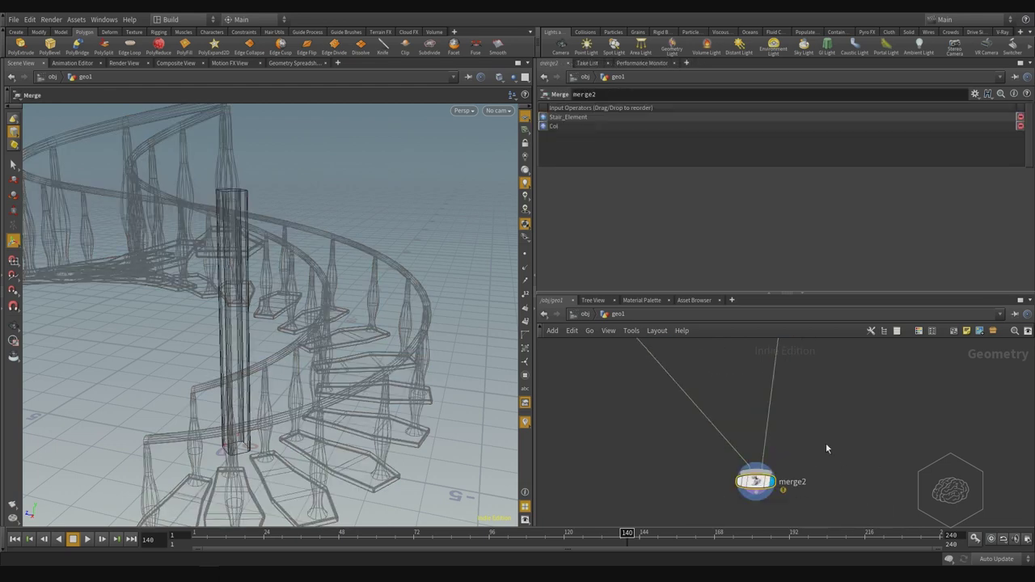
middle_drag(800, 426, 760, 443)
scroll(759, 446, down, 3)
alt+drag(392, 326, 283, 212)
key(shift+plus)
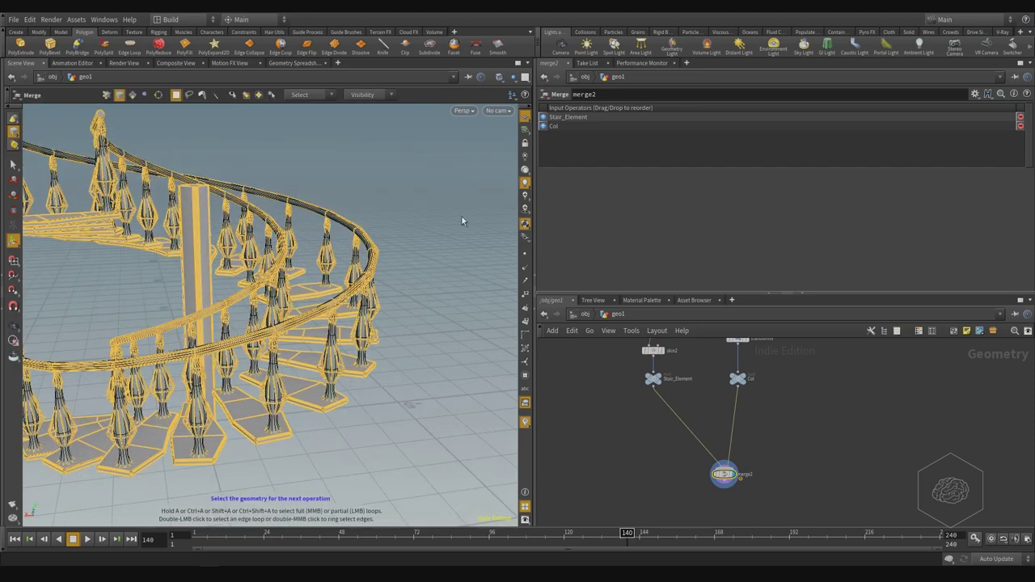
click(926, 379)
alt+drag(176, 259, 323, 242)
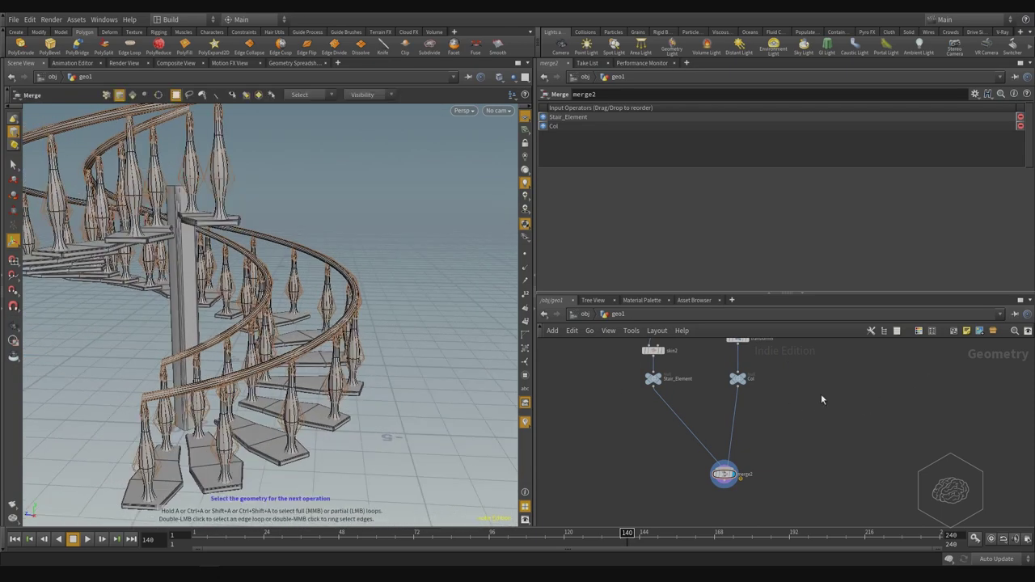
drag(485, 295, 436, 355)
middle_drag(803, 451, 757, 502)
scroll(740, 453, down, 3)
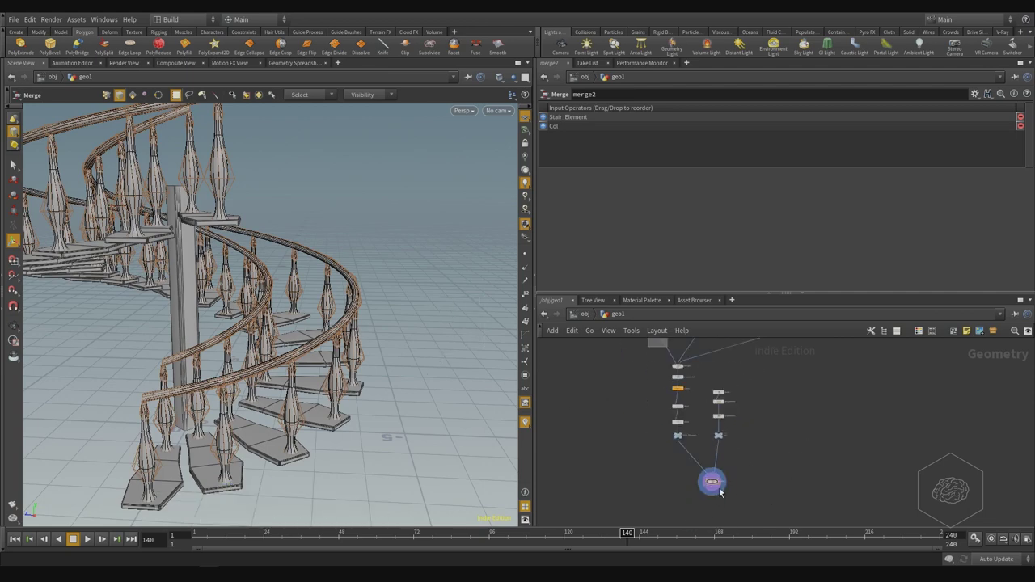
scroll(719, 487, up, 5)
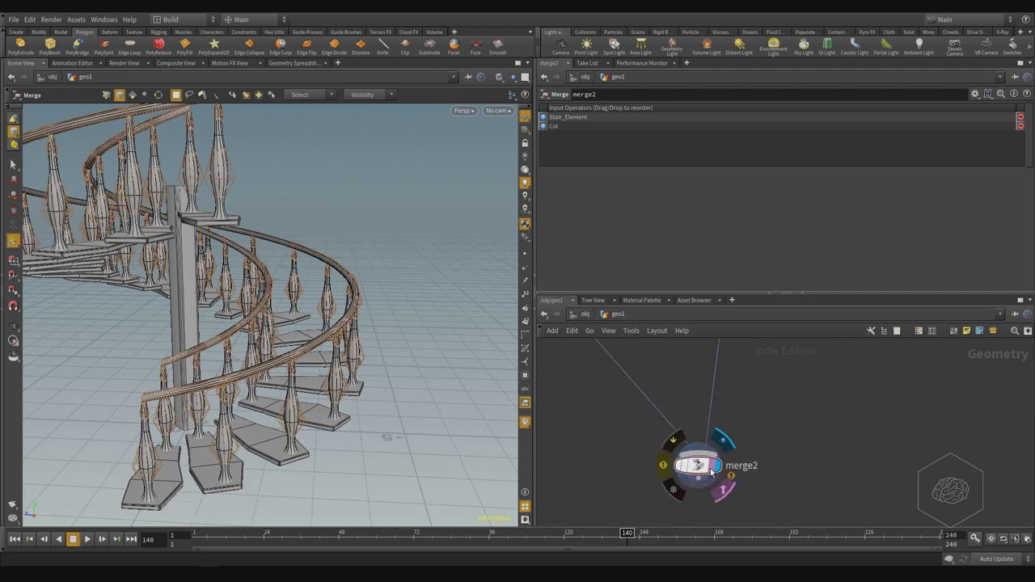
Clear the highlighted geometry selection on the merged staircase in the viewport.
alt+middle_drag(404, 368, 393, 391)
alt+right_drag(393, 391, 428, 392)
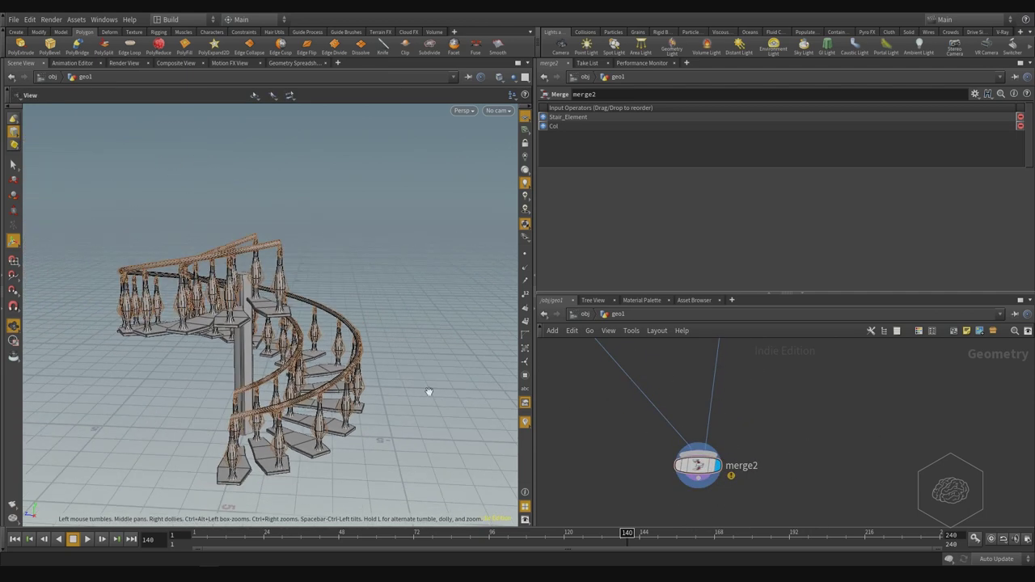
middle_drag(795, 365, 772, 443)
scroll(776, 426, down, 7)
middle_drag(829, 382, 785, 492)
middle_drag(807, 417, 798, 375)
scroll(798, 374, up, 2)
middle_drag(825, 416, 787, 418)
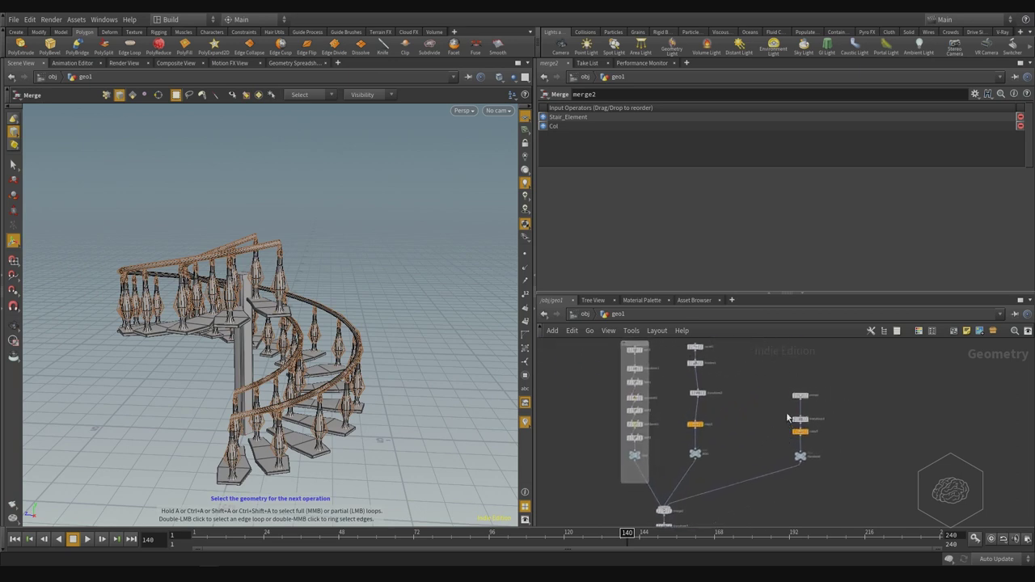
click(13, 165)
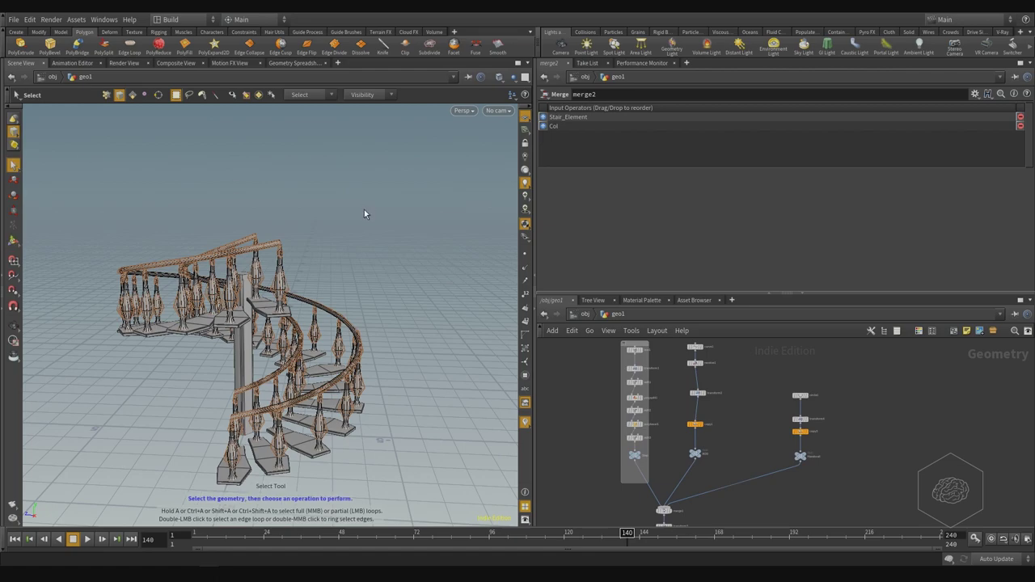
key(Escape)
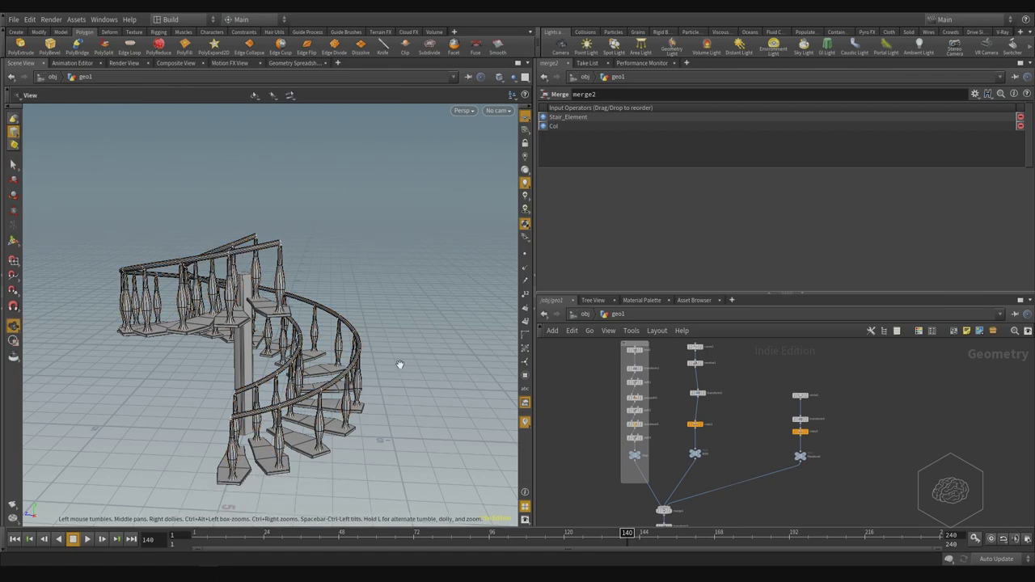
Examine the staircase's treads and railings up close and look over the upper node branches in the network.
scroll(380, 392, up, 8)
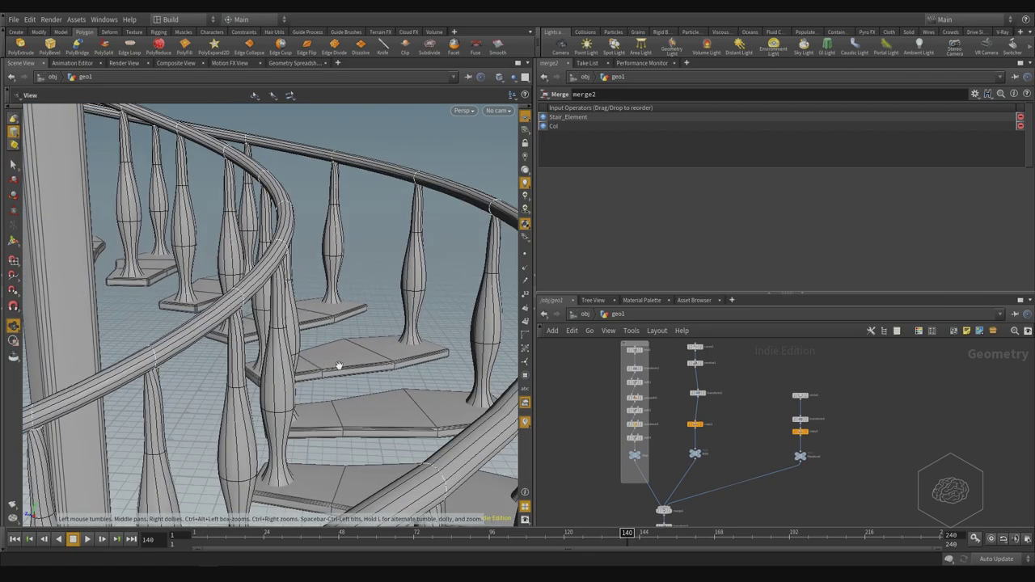
scroll(320, 265, down, 6)
middle_drag(764, 520, 794, 342)
scroll(774, 431, up, 5)
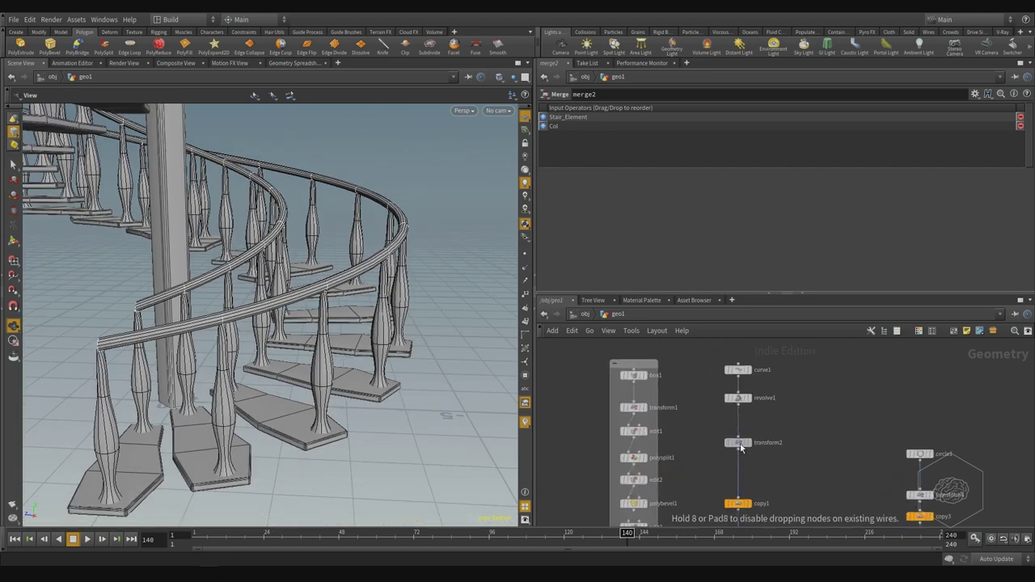
middle_drag(824, 470, 779, 399)
scroll(790, 437, down, 6)
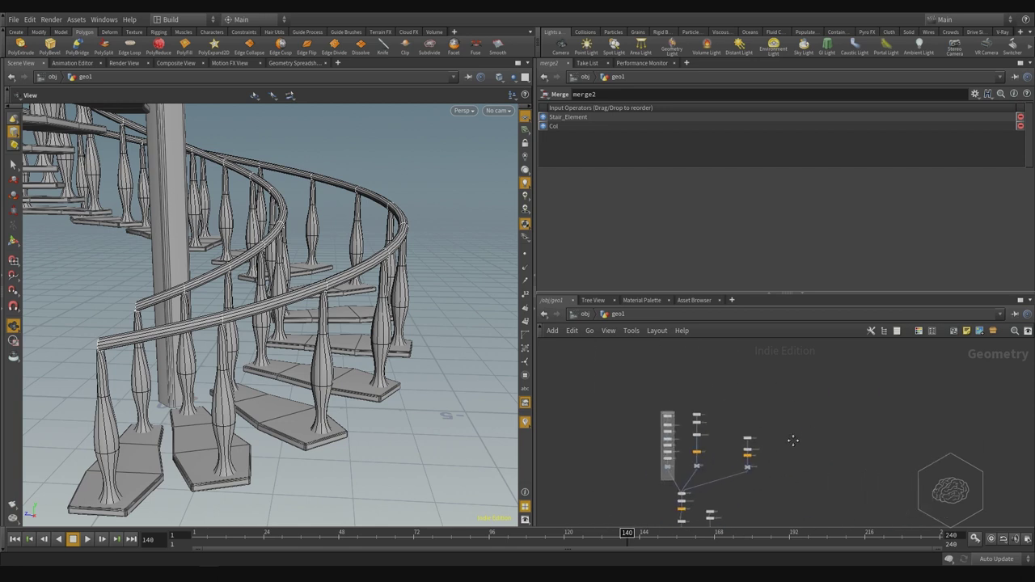
scroll(809, 448, up, 2)
scroll(844, 464, up, 3)
Enclose the Handsrail branch and the ROD branch each in its own network box.
drag(848, 354, 692, 513)
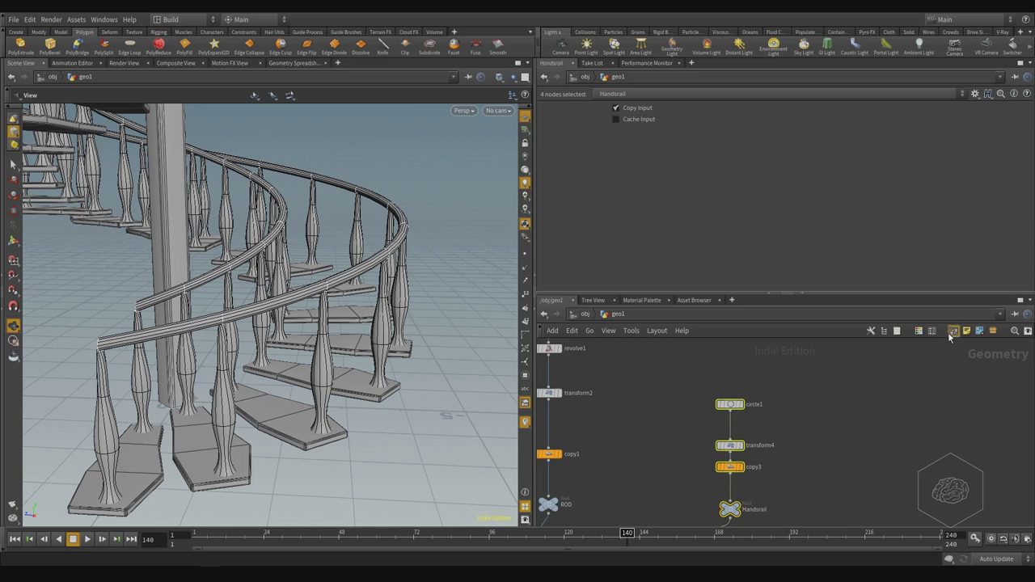
key(shift+o)
middle_drag(678, 397, 767, 417)
scroll(768, 417, down, 4)
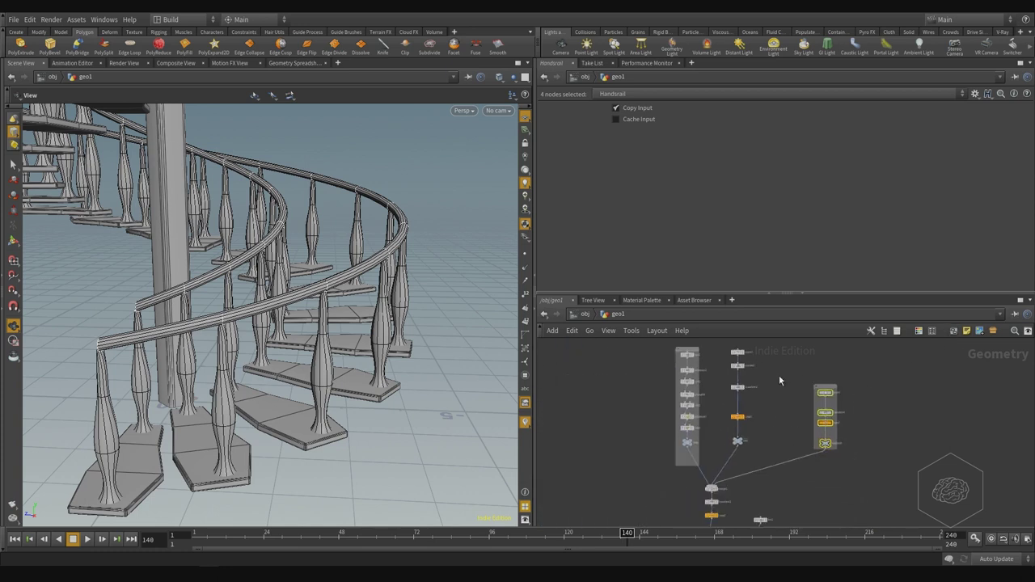
drag(762, 372, 714, 501)
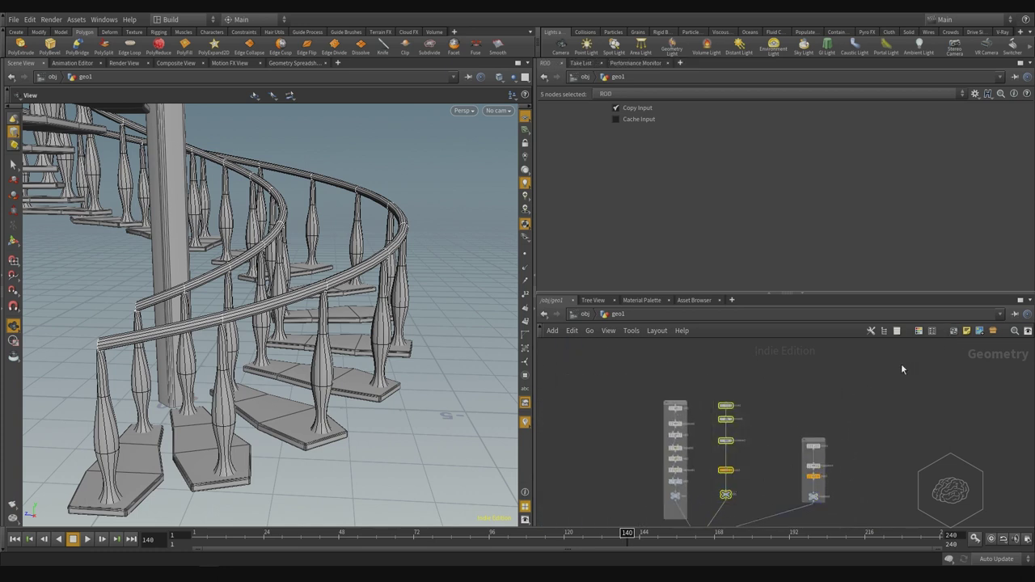
click(956, 331)
Group box2, polybevel2, transform5 and the Col null in a network box.
middle_drag(830, 517, 853, 383)
scroll(772, 389, up, 4)
middle_drag(704, 402, 716, 441)
drag(729, 423, 645, 498)
drag(682, 432, 681, 415)
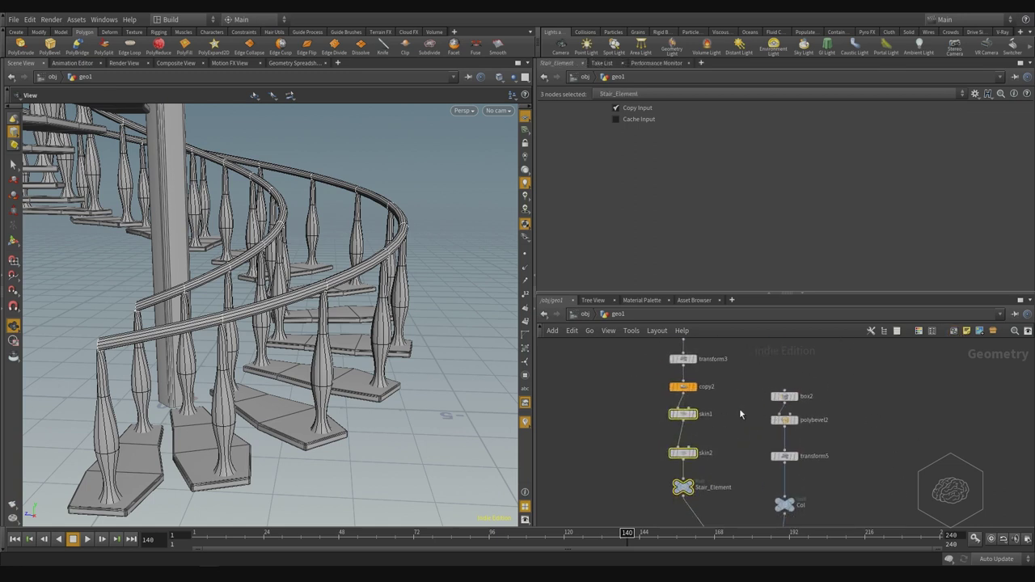
click(739, 414)
middle_drag(740, 413, 629, 385)
drag(748, 359, 646, 494)
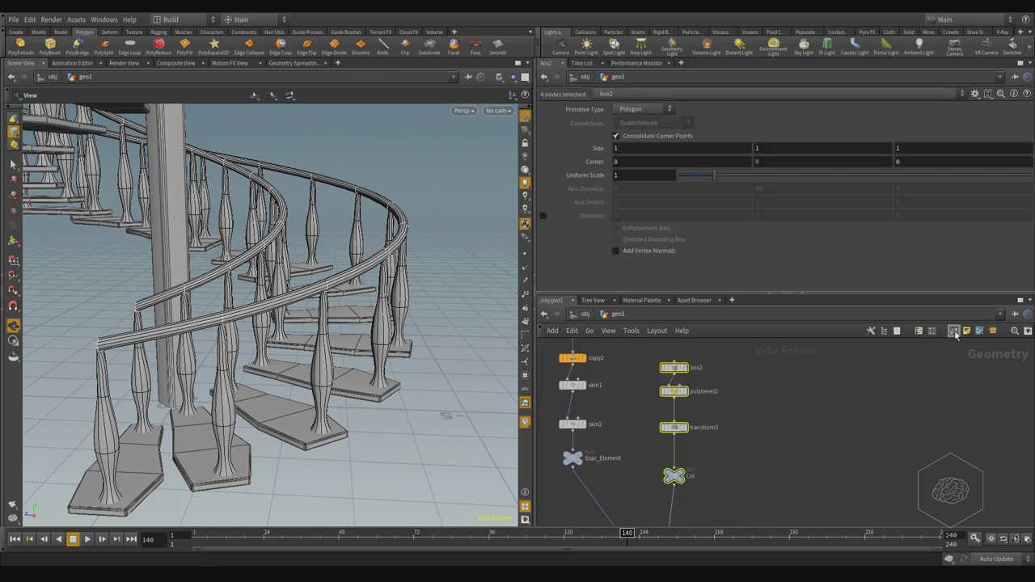
key(shift+o)
Group transform3, copy2, skin1, skin2 and the Stair_Element null in a network box.
scroll(790, 451, down, 4)
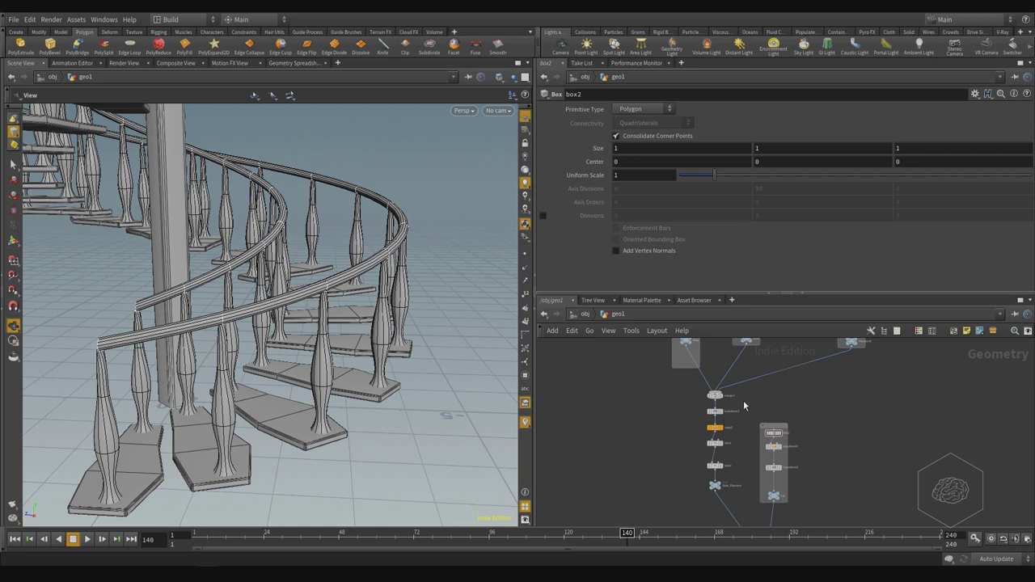
drag(744, 408, 671, 497)
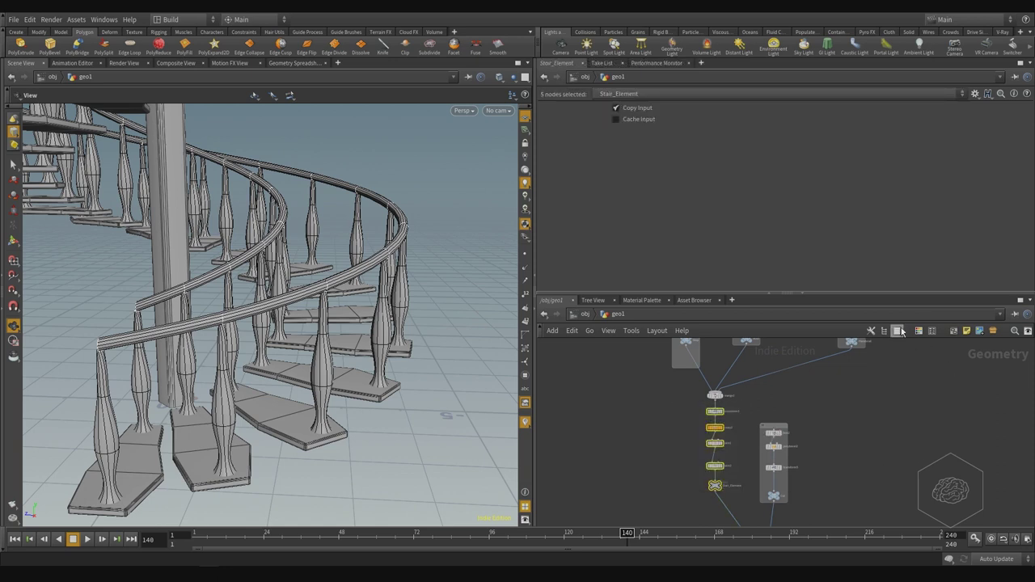
click(953, 334)
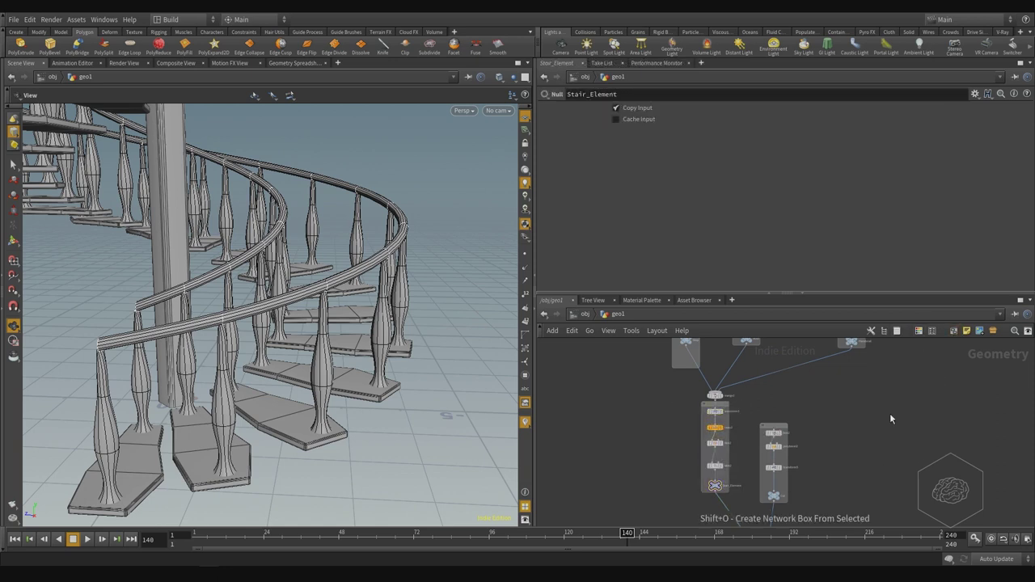
Move the Col network box farther from the Stair_Element box and color it light pink.
scroll(890, 413, up, 2)
drag(702, 399, 793, 399)
middle_drag(887, 420, 827, 384)
key(c)
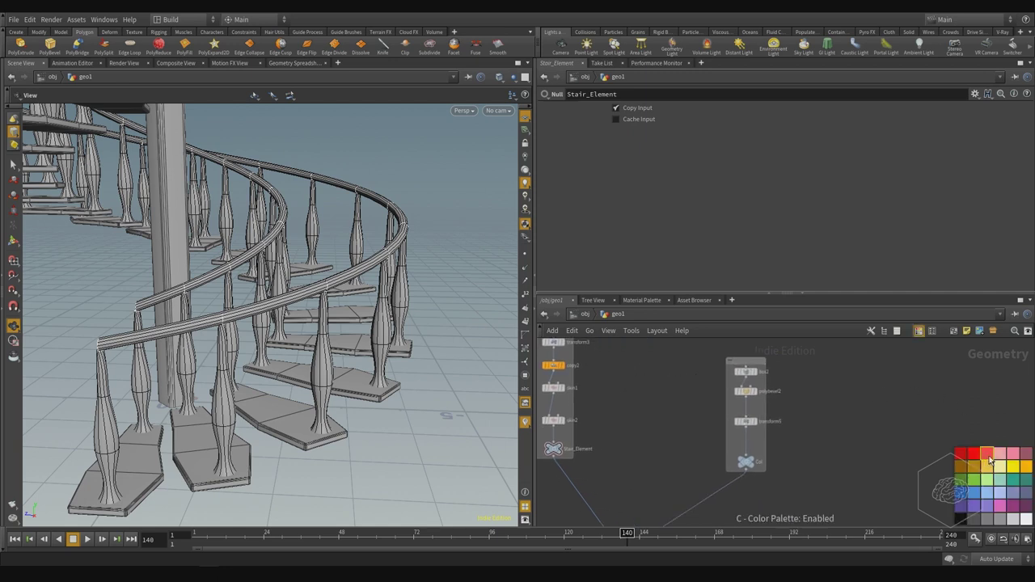
click(746, 361)
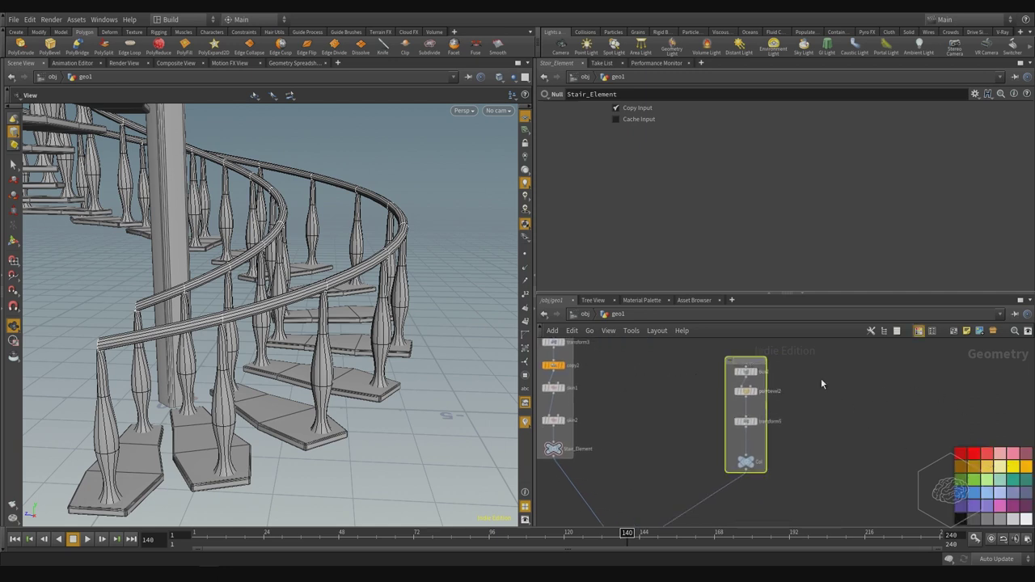
click(999, 455)
Color the network box around the Stair_Element branch dark green.
middle_drag(594, 338, 700, 406)
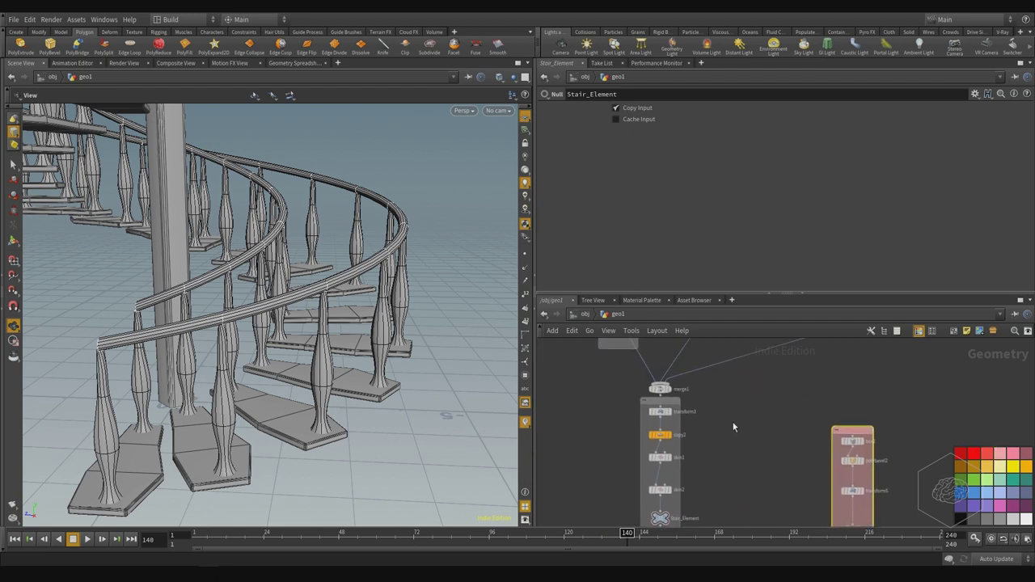
click(676, 402)
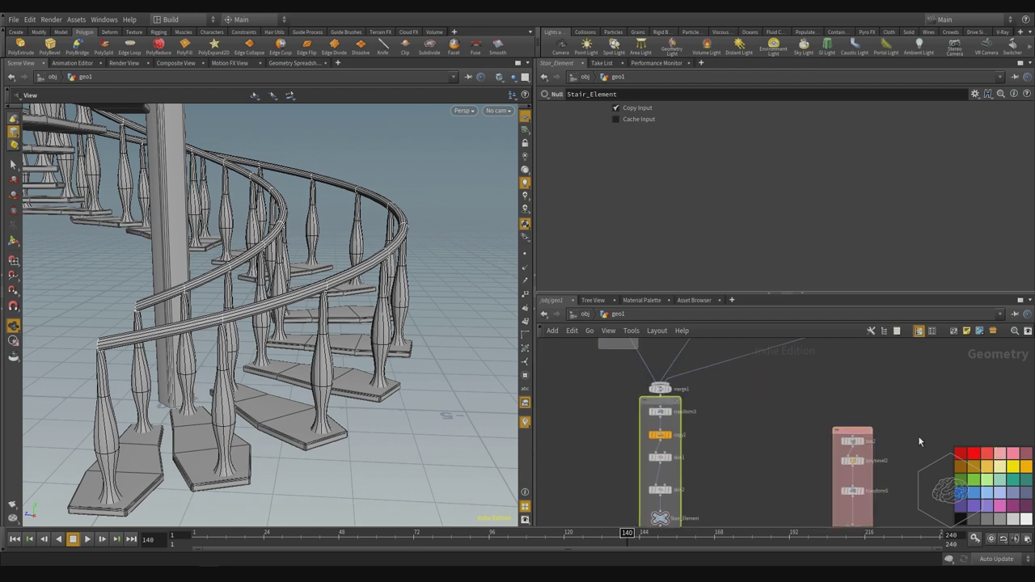
click(1014, 468)
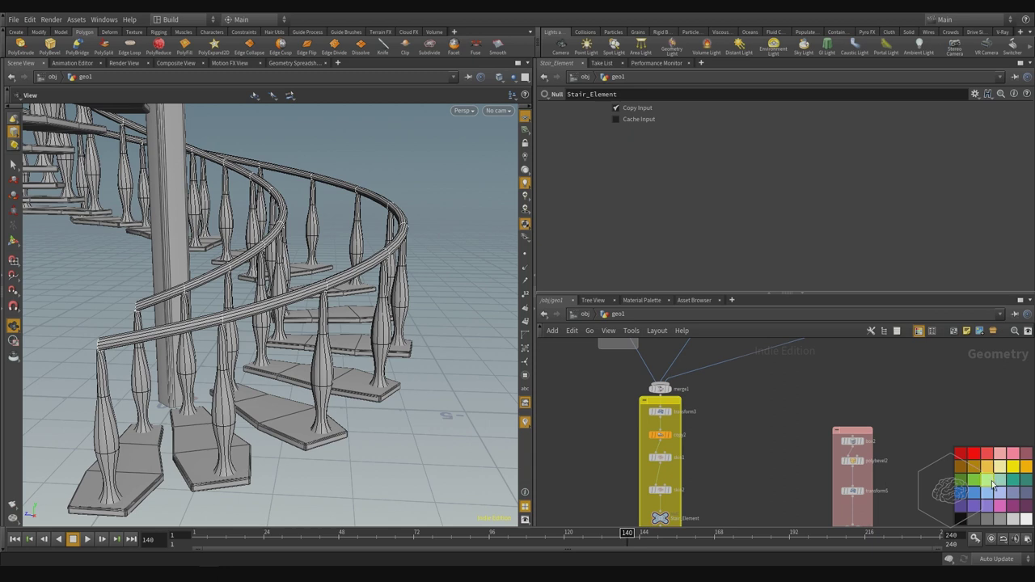
click(961, 481)
click(792, 411)
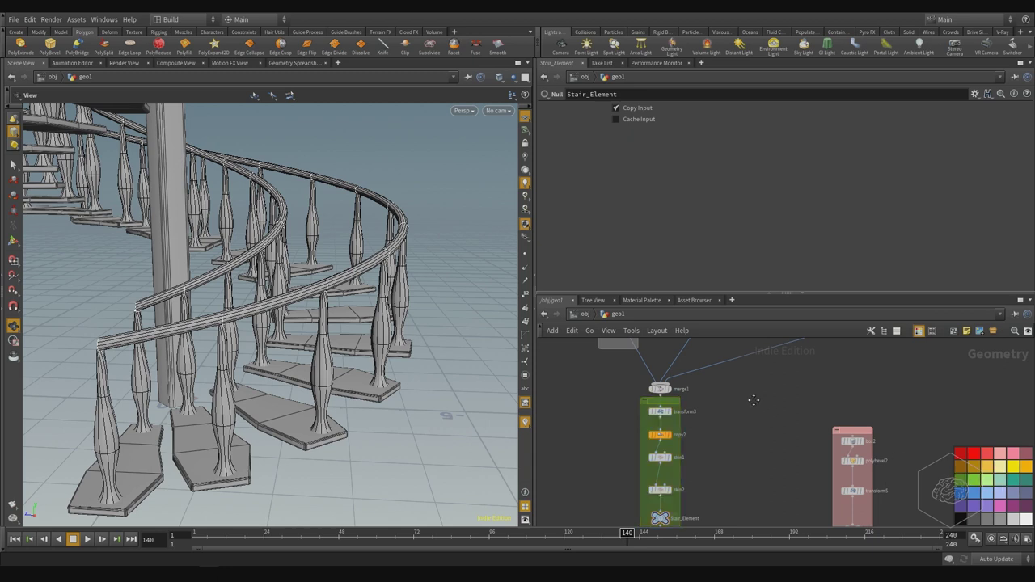
Spread the upper network boxes apart, with the box1 branch on one side and the ROD and Handsrail branches together on the other.
middle_drag(753, 395, 810, 520)
scroll(738, 418, down, 3)
middle_drag(731, 350, 705, 438)
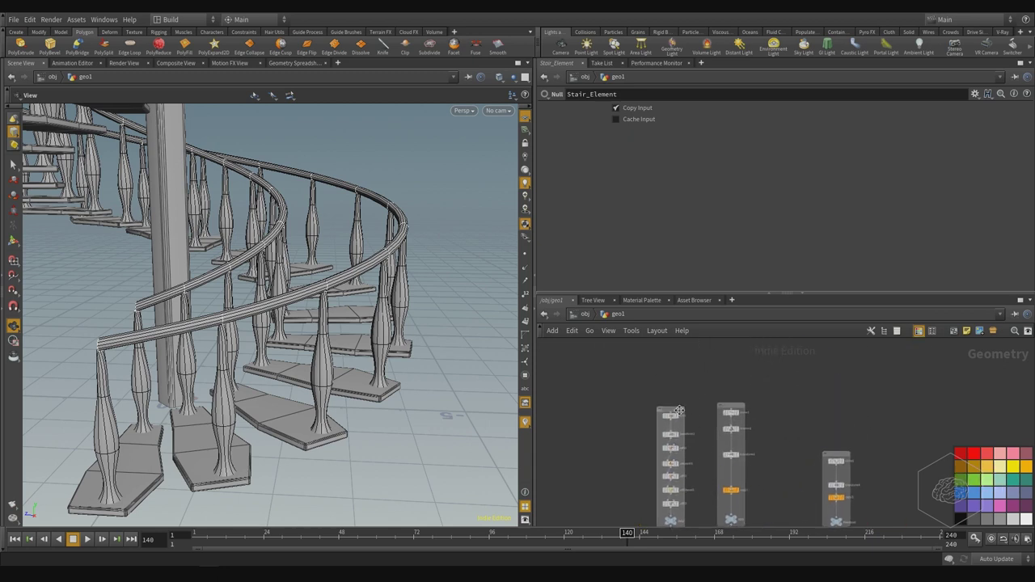
drag(671, 409, 601, 374)
drag(730, 407, 783, 396)
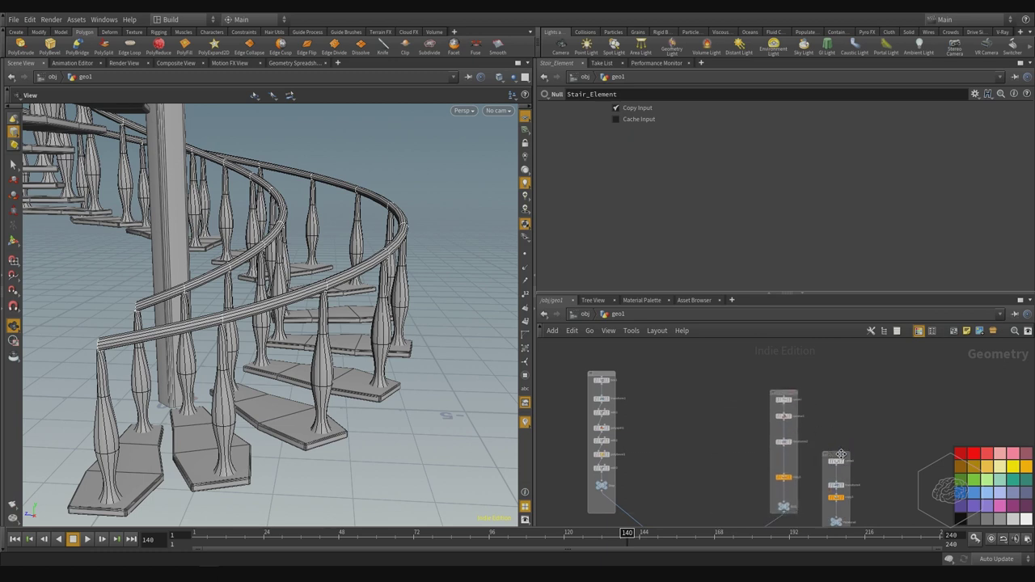
mouse_move(840, 453)
mouse_down()
mouse_move(847, 416)
mouse_move(845, 439)
mouse_up()
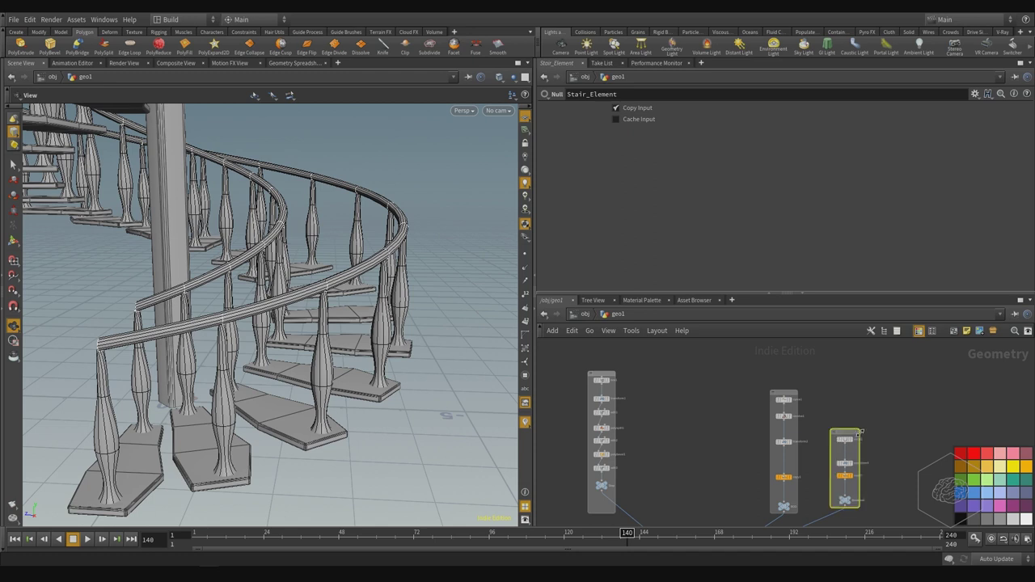
Replace the separate ROD and Handsrail network boxes with a single network box enclosing both branches.
key(Delete)
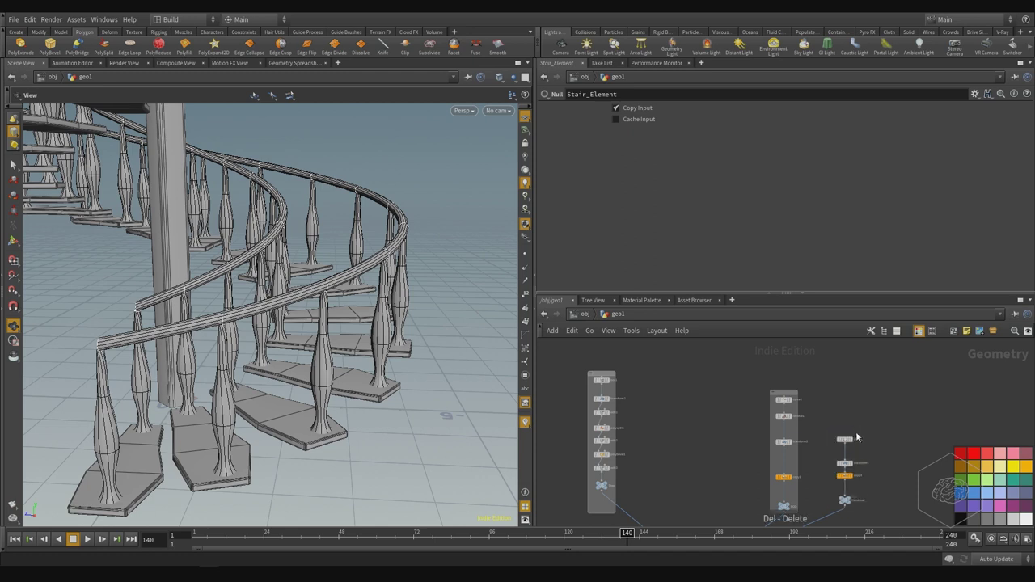
click(799, 395)
key(Delete)
drag(905, 380, 770, 499)
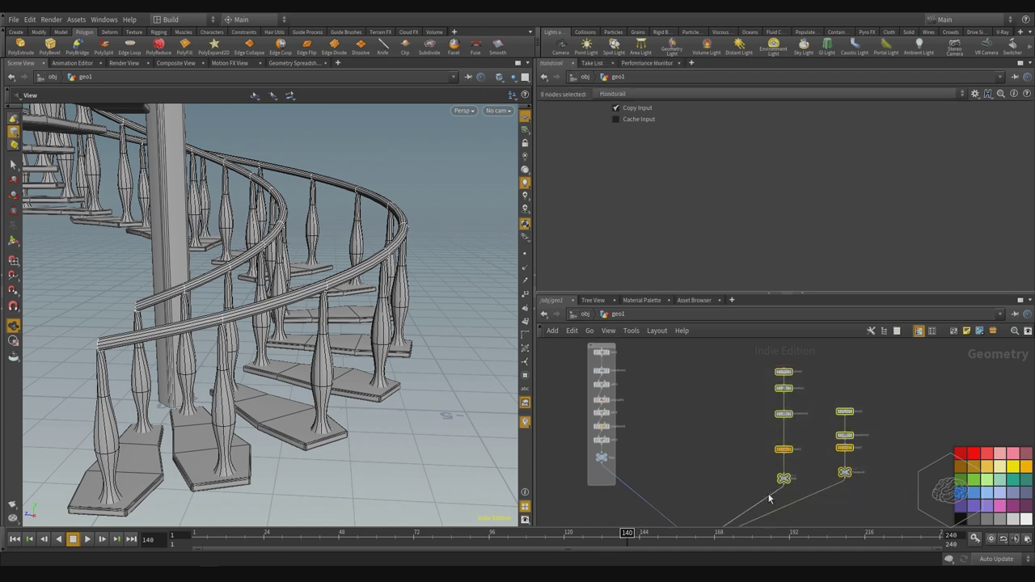
key(shift+o)
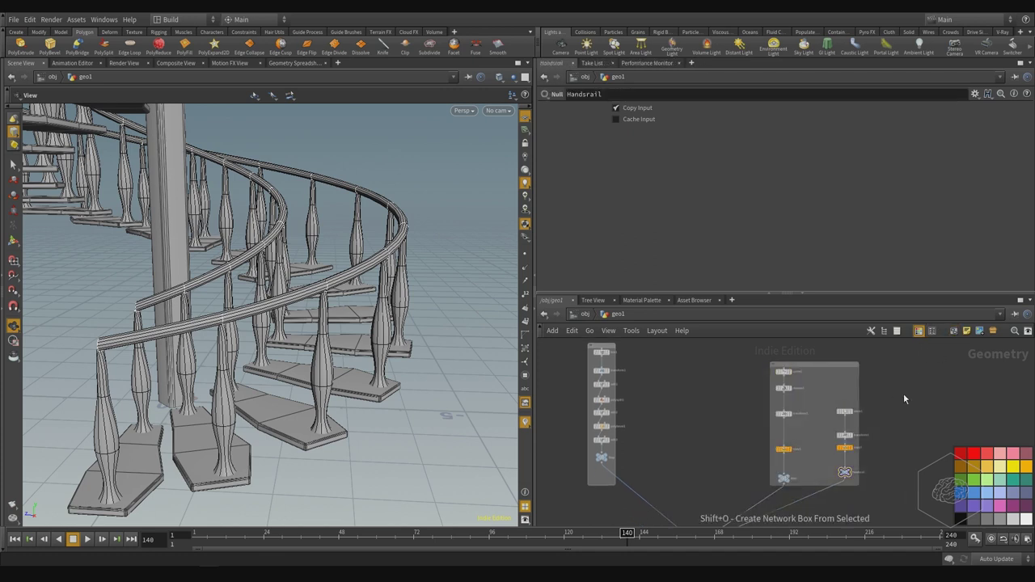
Color the shared ROD and Handsrail network box golden yellow.
click(845, 364)
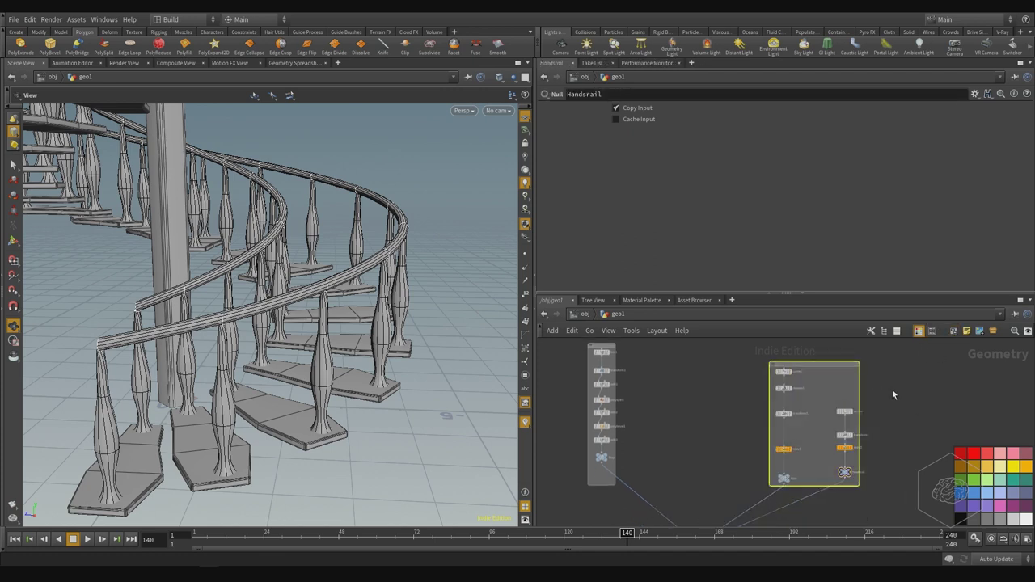
click(986, 466)
click(666, 390)
middle_drag(671, 397, 699, 428)
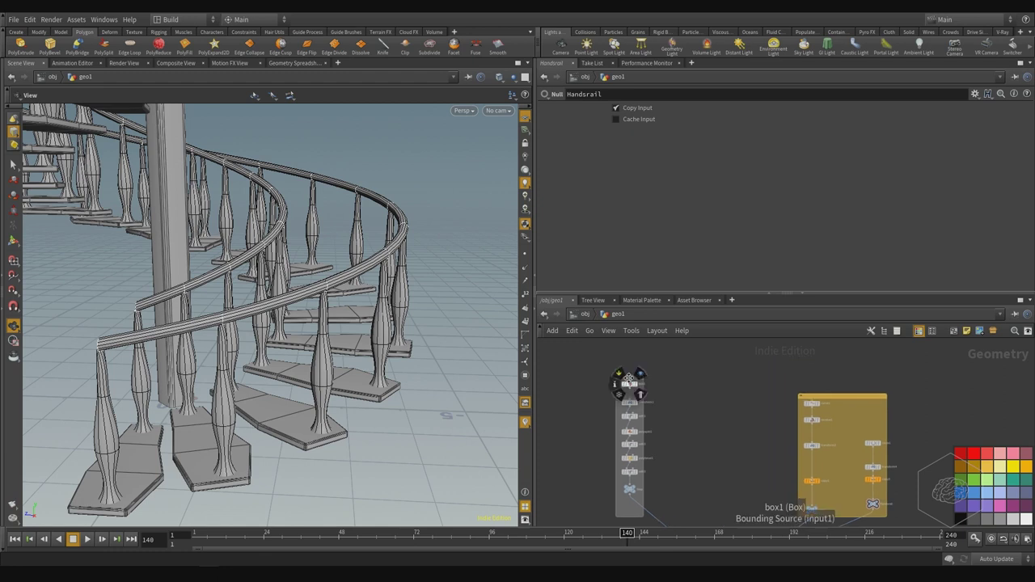
scroll(670, 420, down, 5)
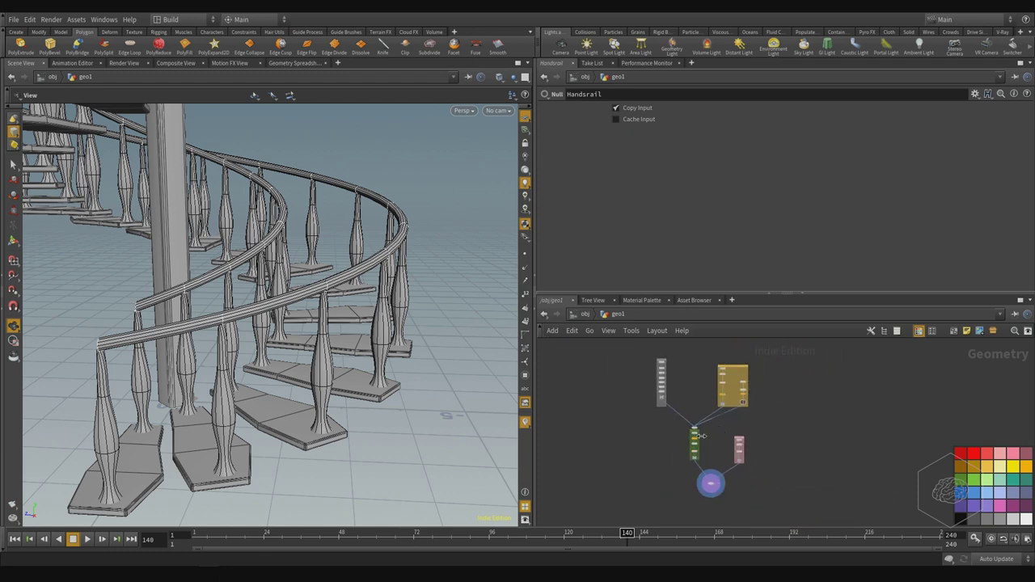
Add a Null node below merge2 and connect merge2's output to its input.
scroll(699, 473, up, 5)
drag(821, 490, 692, 515)
middle_drag(860, 489, 852, 432)
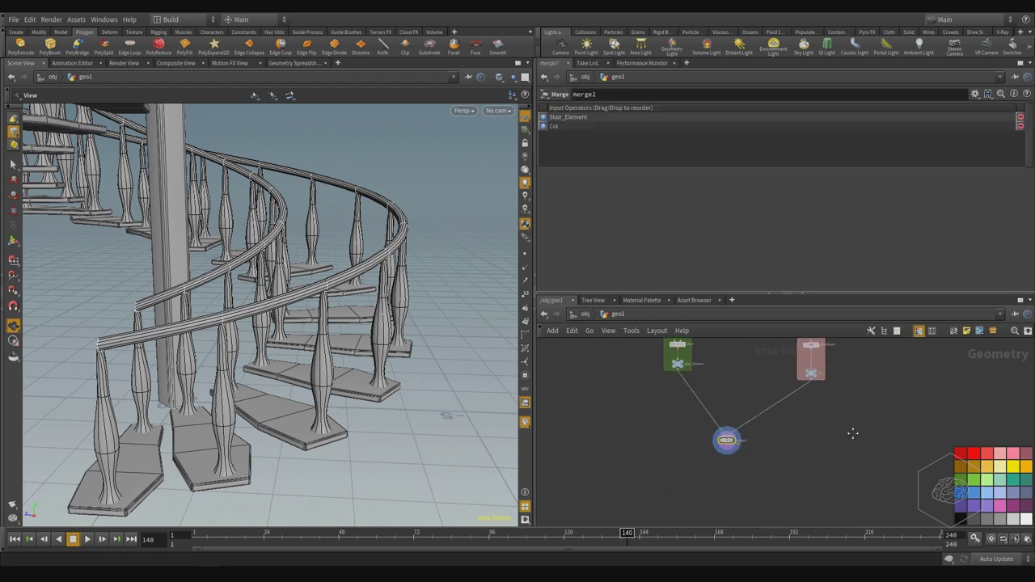
scroll(753, 464, up, 2)
key(Tab)
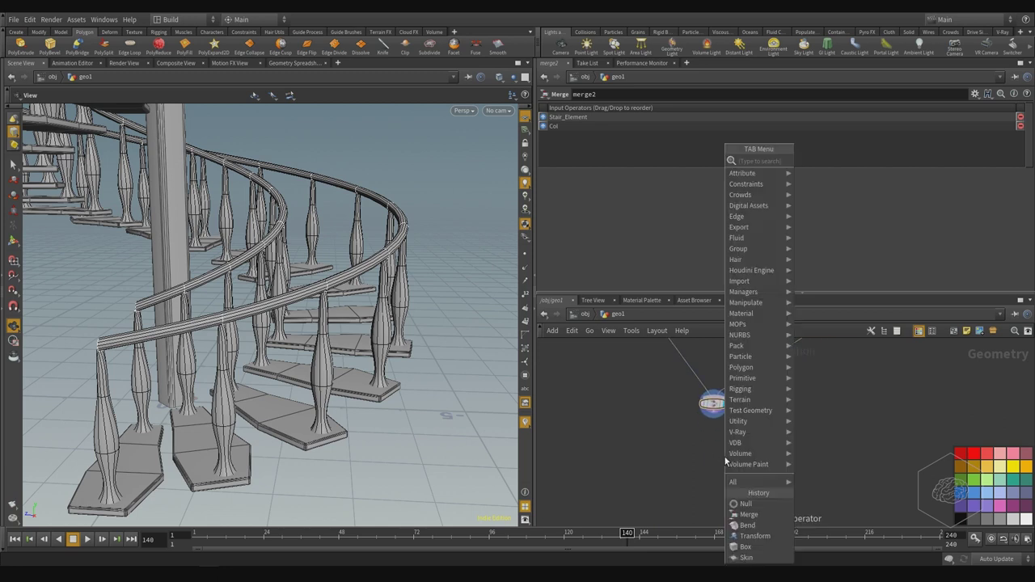
text(null)
key(Return)
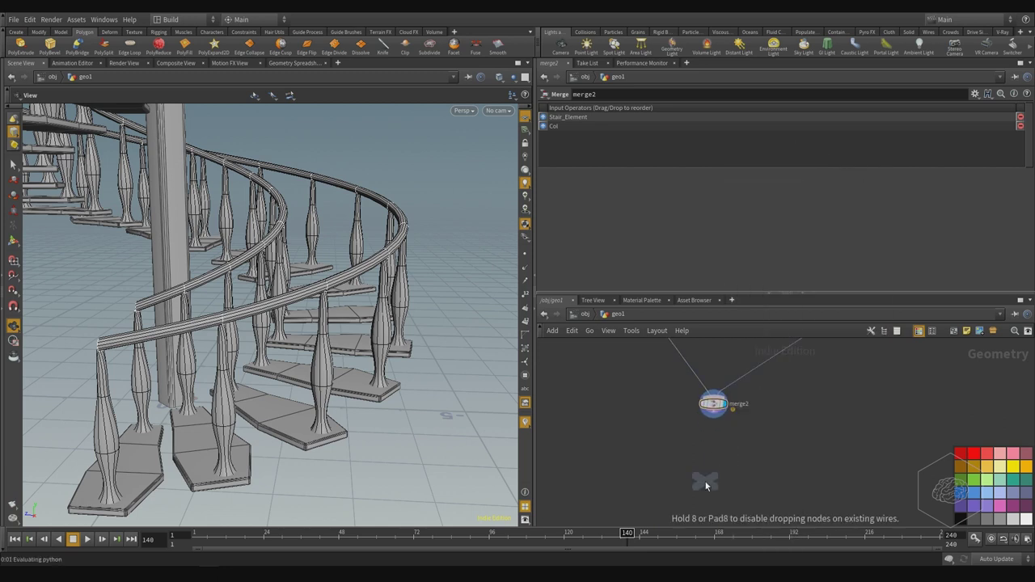
click(703, 481)
click(715, 422)
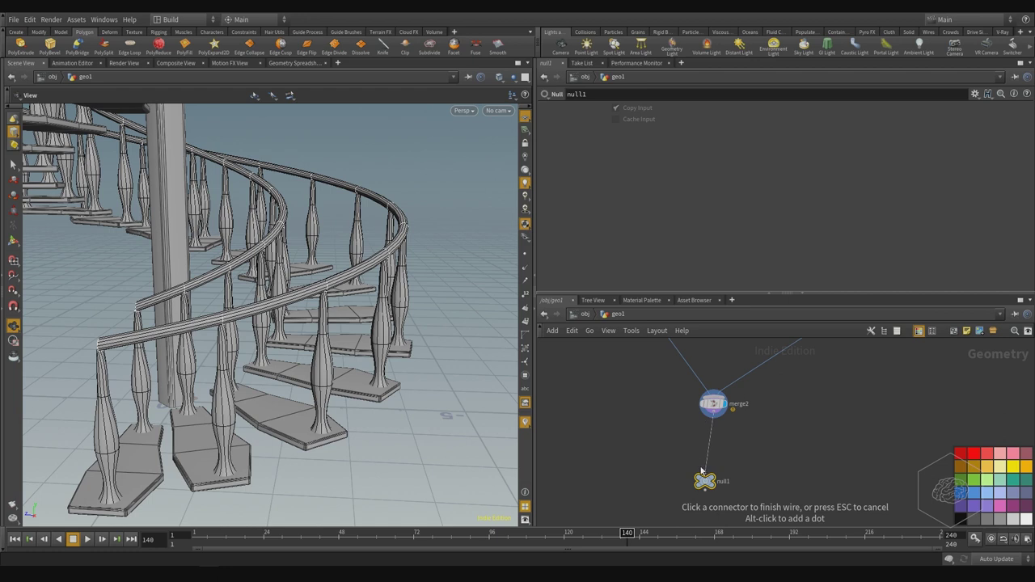
click(703, 474)
Align the new null beneath merge2, make it the displayed node and rename it Spiral_Staircase.
drag(703, 482, 721, 486)
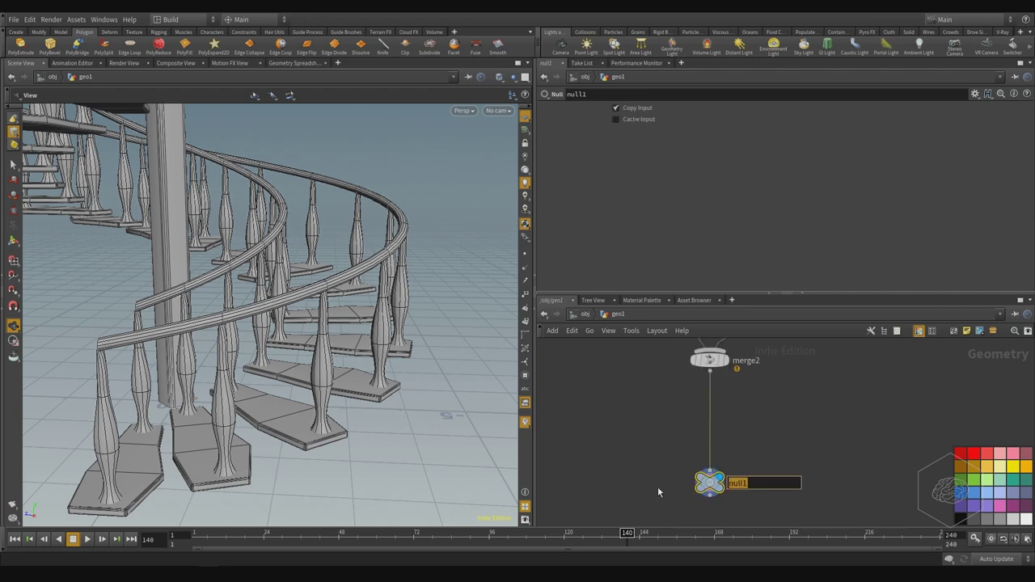
text(Spiral_Staircase)
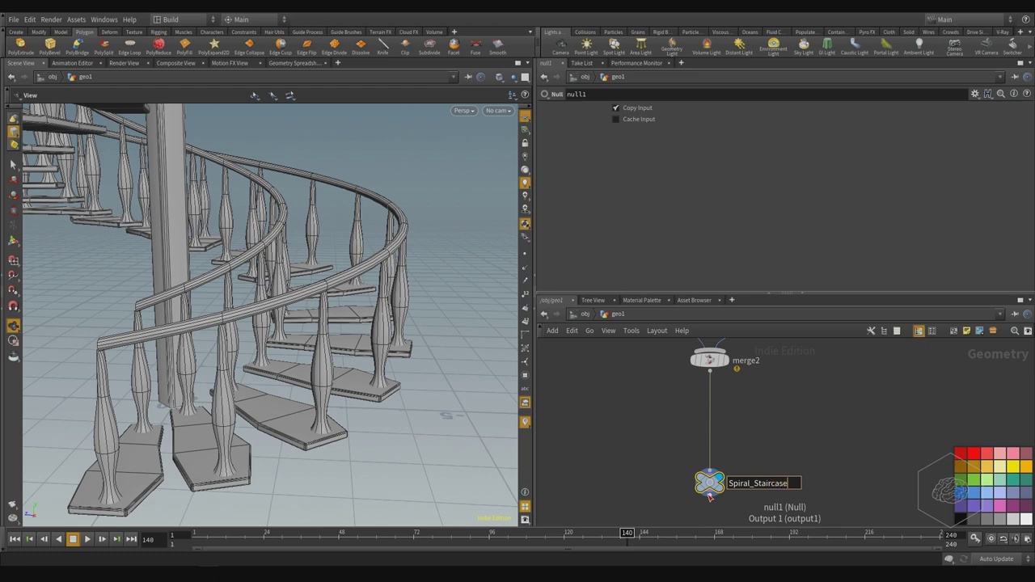
key(Return)
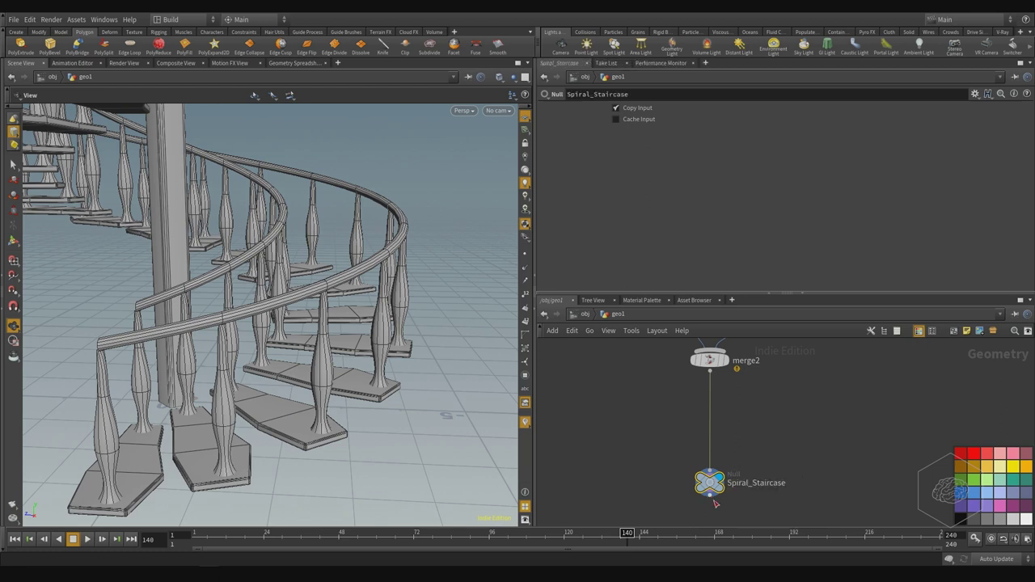
Color the Spiral_Staircase null bright red.
drag(836, 441, 556, 531)
middle_drag(847, 445, 785, 378)
scroll(801, 471, down, 5)
scroll(711, 432, up, 2)
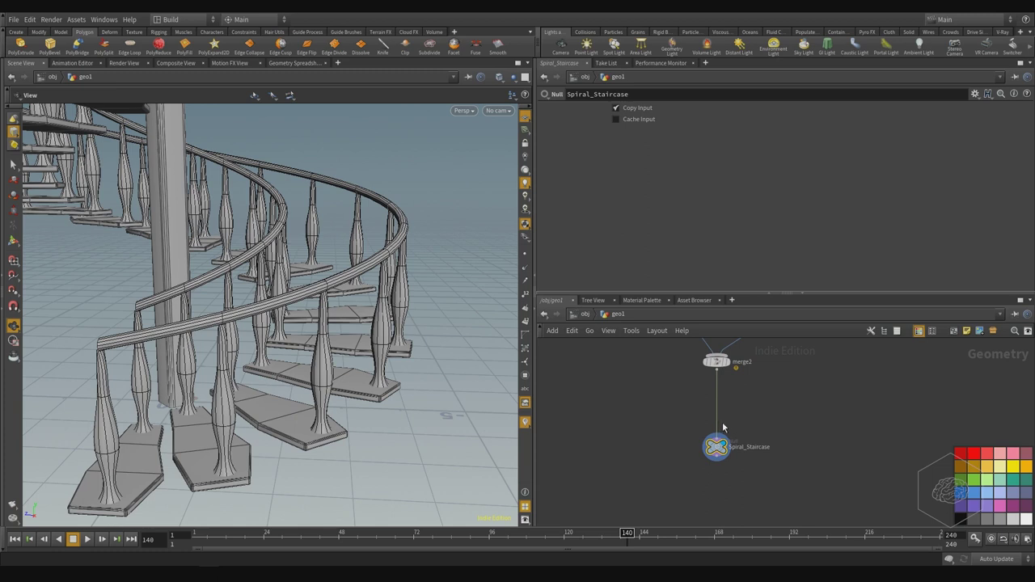
scroll(702, 458, up, 2)
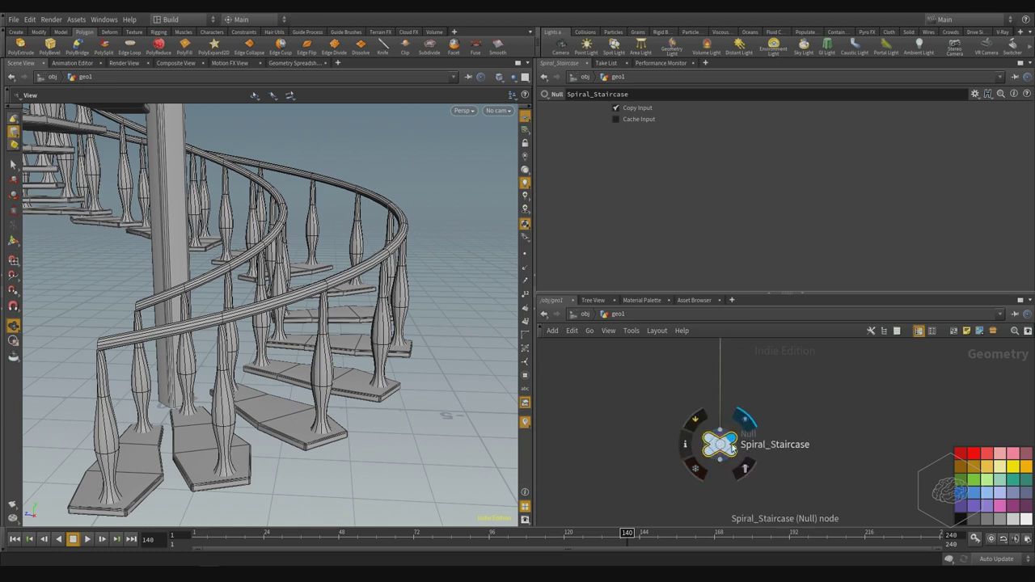
click(972, 453)
scroll(776, 465, down, 2)
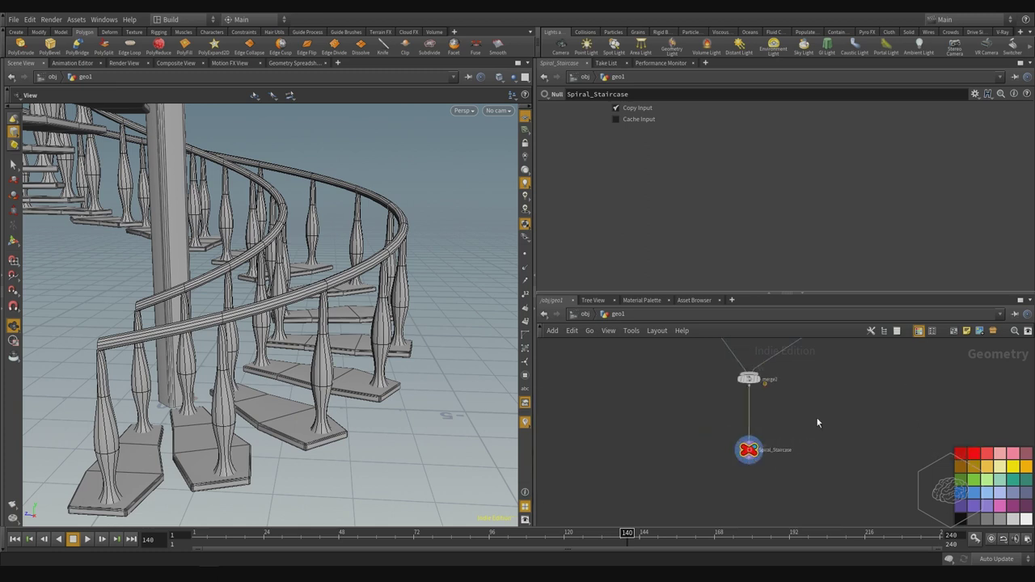
Move the merge1 node slightly higher above the green Stair_Element network box.
scroll(794, 455, down, 3)
middle_drag(817, 423, 783, 478)
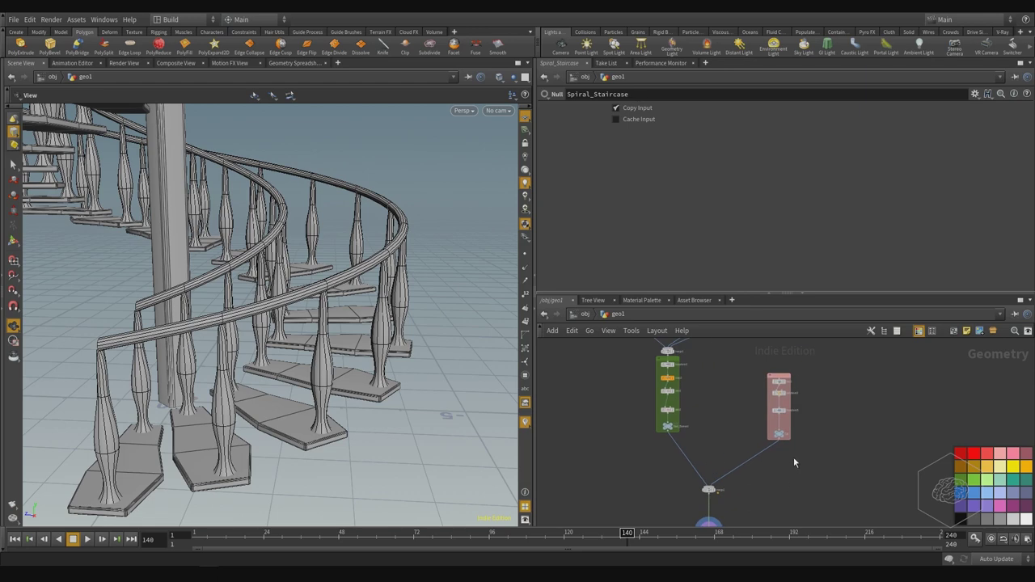
middle_drag(728, 376, 715, 478)
scroll(647, 456, up, 3)
drag(669, 449, 668, 415)
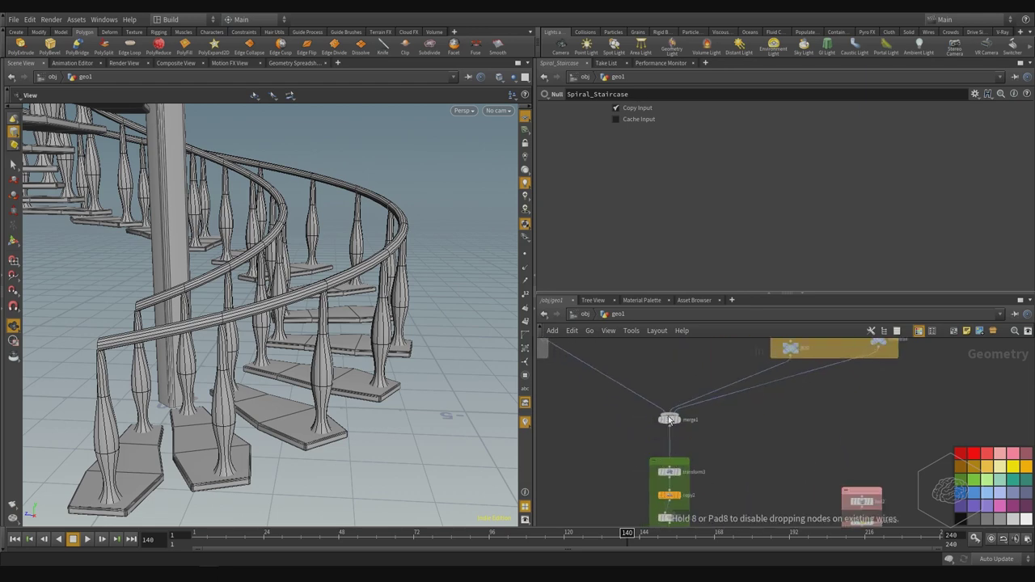
Examine the complete staircase from farther away and inspect the parameters of transform5 in the column branch.
scroll(778, 423, down, 3)
middle_drag(761, 426, 701, 370)
middle_drag(377, 263, 374, 300)
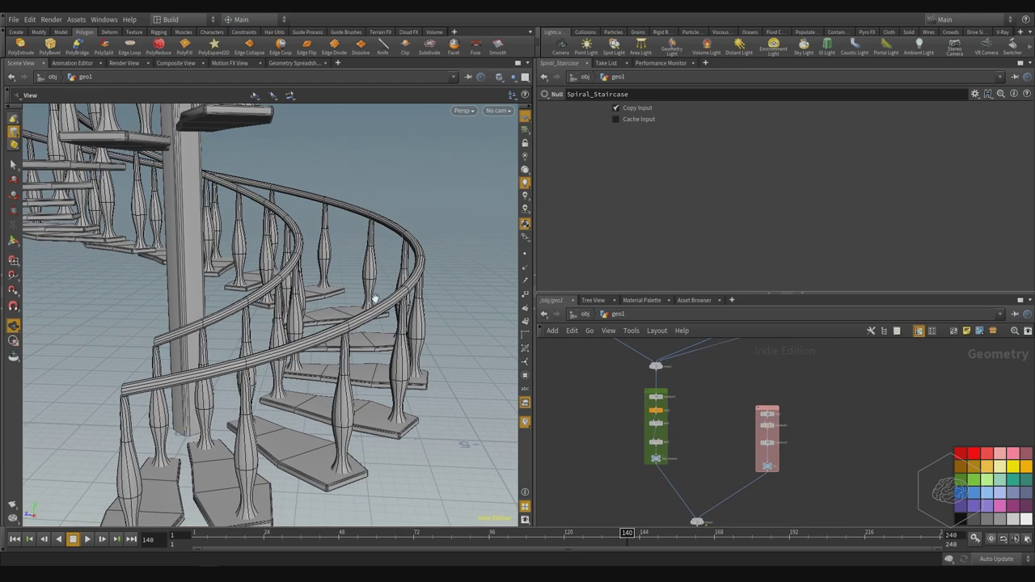
scroll(369, 301, down, 4)
drag(398, 283, 338, 324)
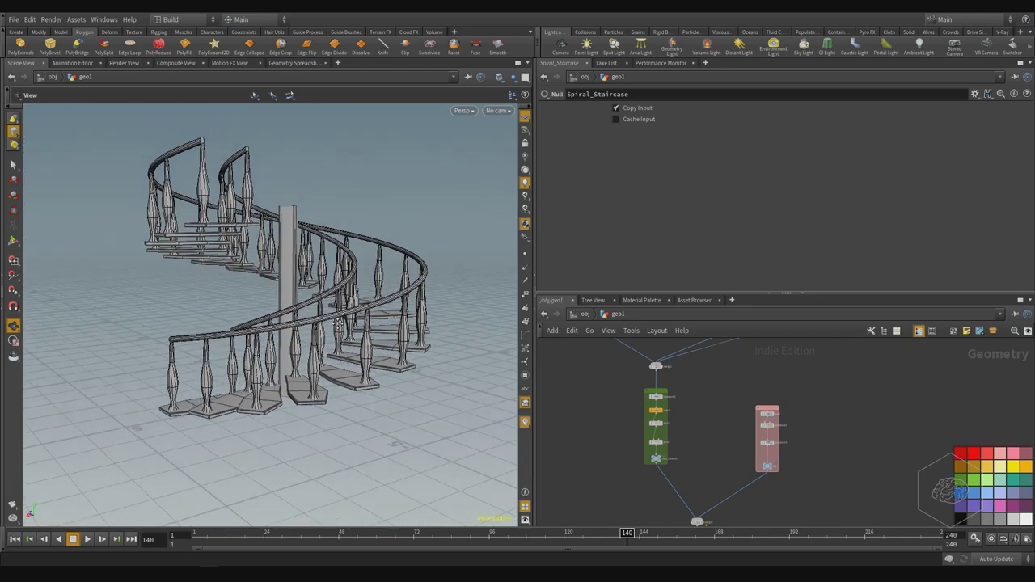
middle_drag(738, 460, 668, 437)
scroll(748, 383, up, 4)
scroll(777, 400, up, 2)
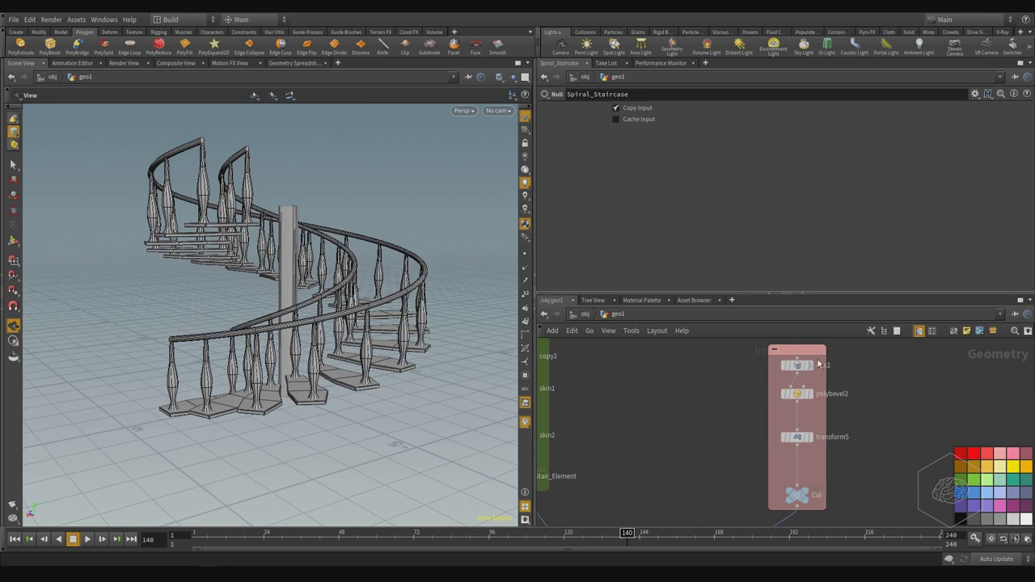
click(796, 436)
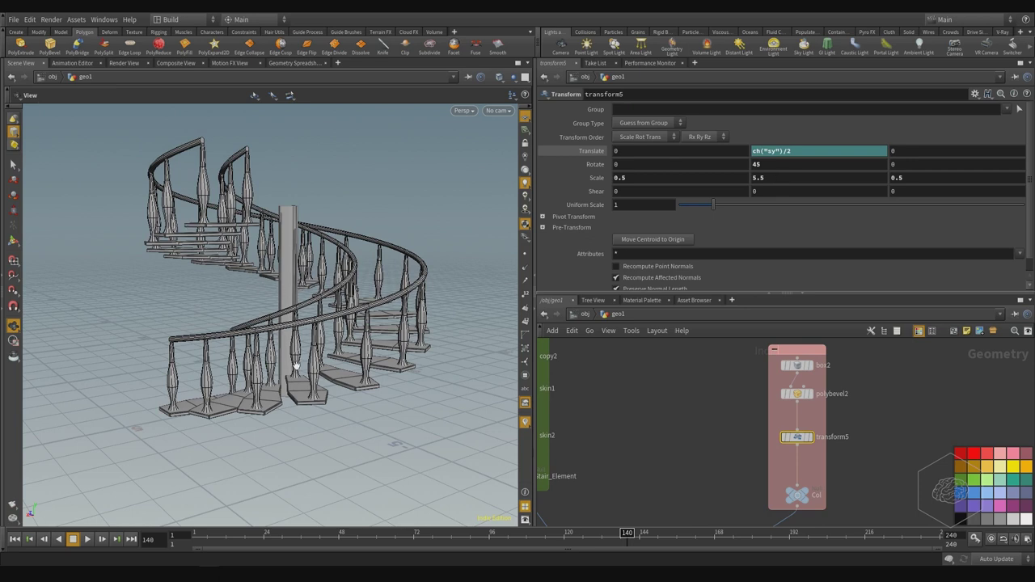
Open the parameters of the copy2 node in a separate floating window and place it over the 3D view.
scroll(737, 399, down, 5)
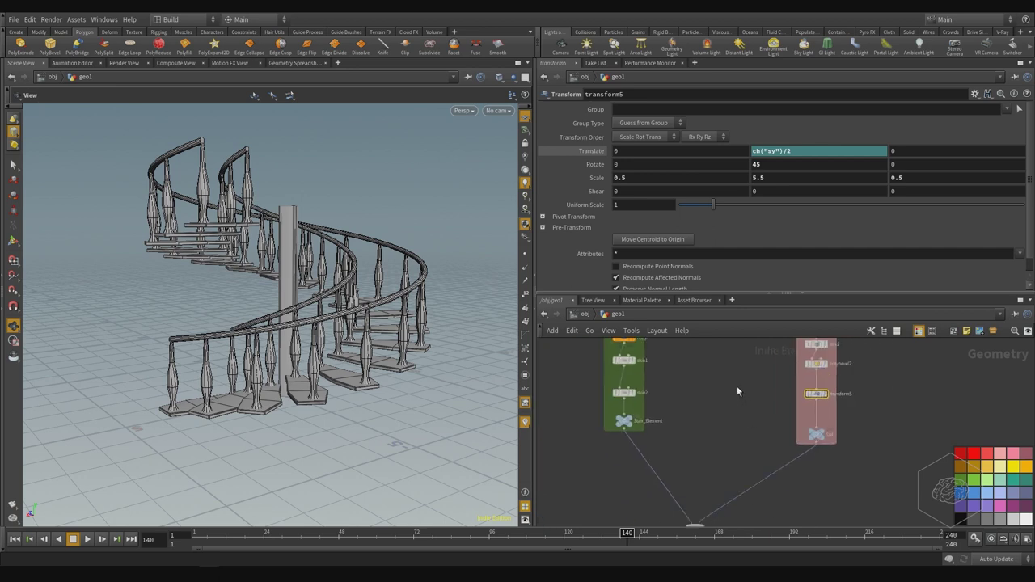
scroll(732, 394, down, 3)
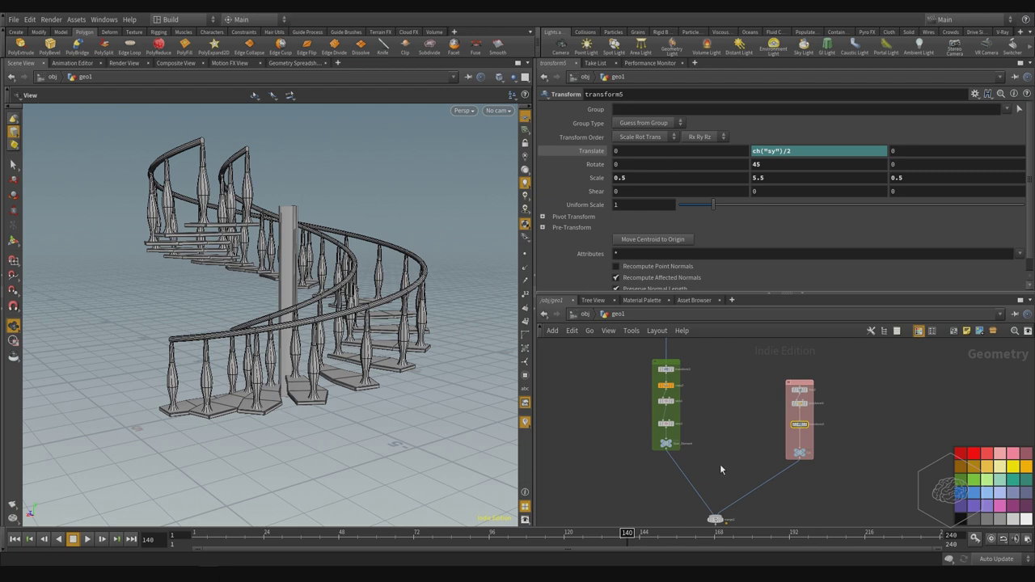
middle_drag(721, 468, 760, 431)
scroll(706, 414, up, 3)
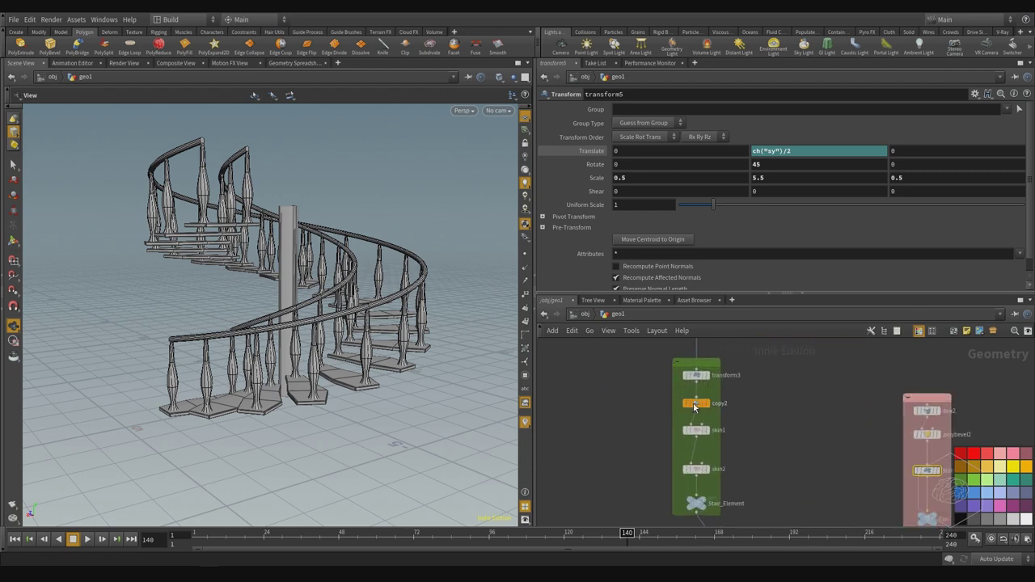
click(695, 406)
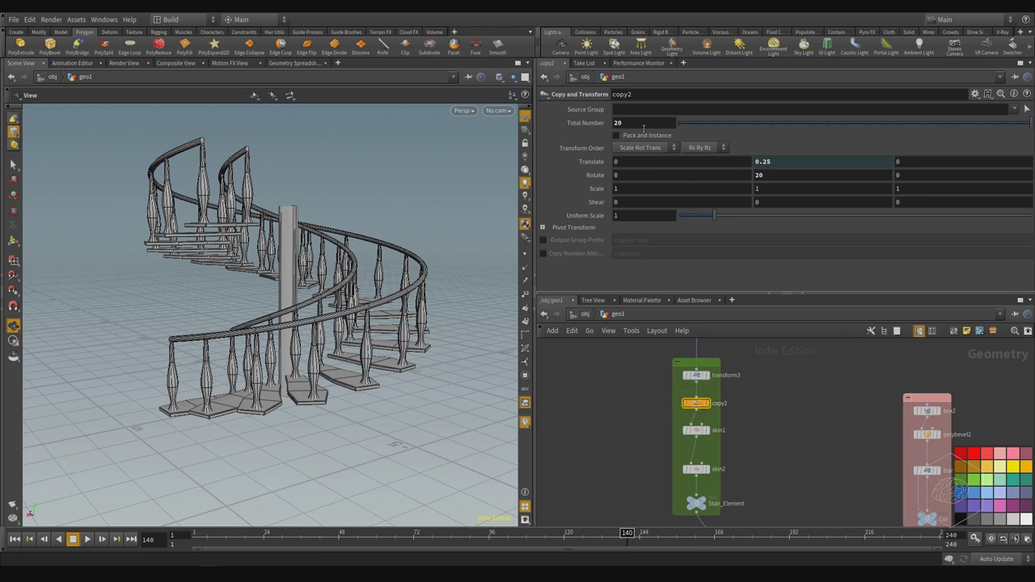
middle_drag(786, 429, 698, 431)
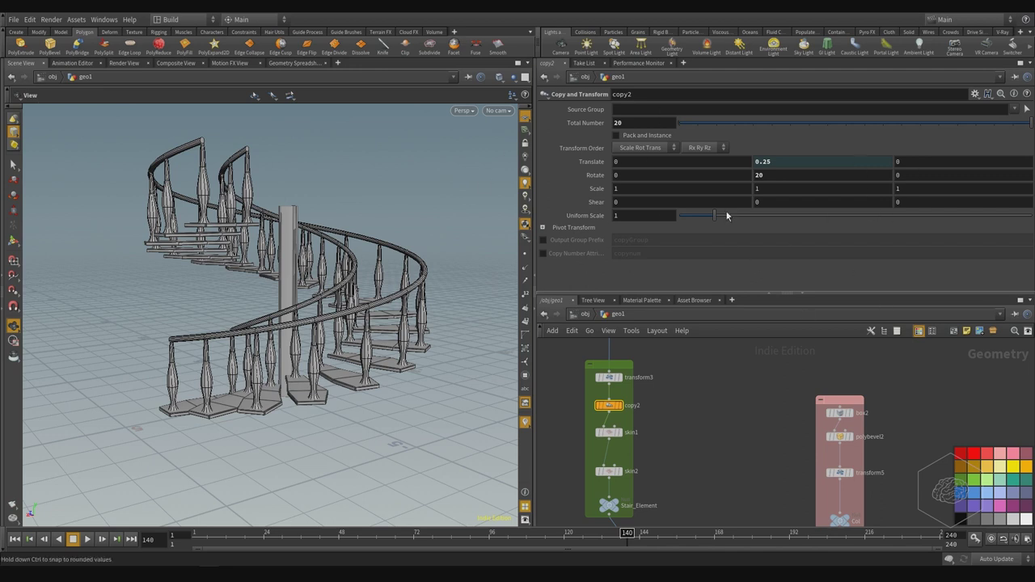
right_click(607, 410)
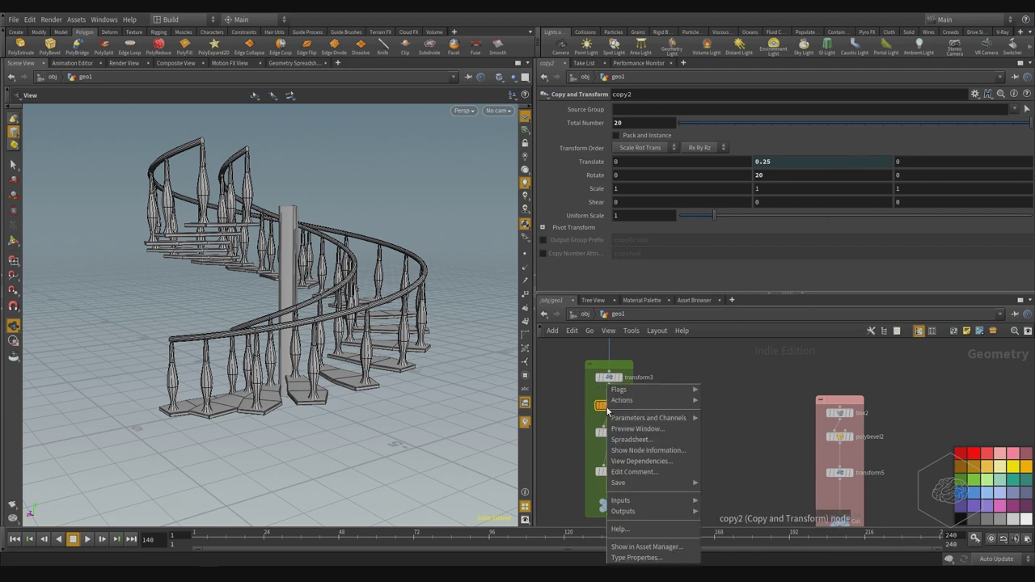
mouse_move(639, 418)
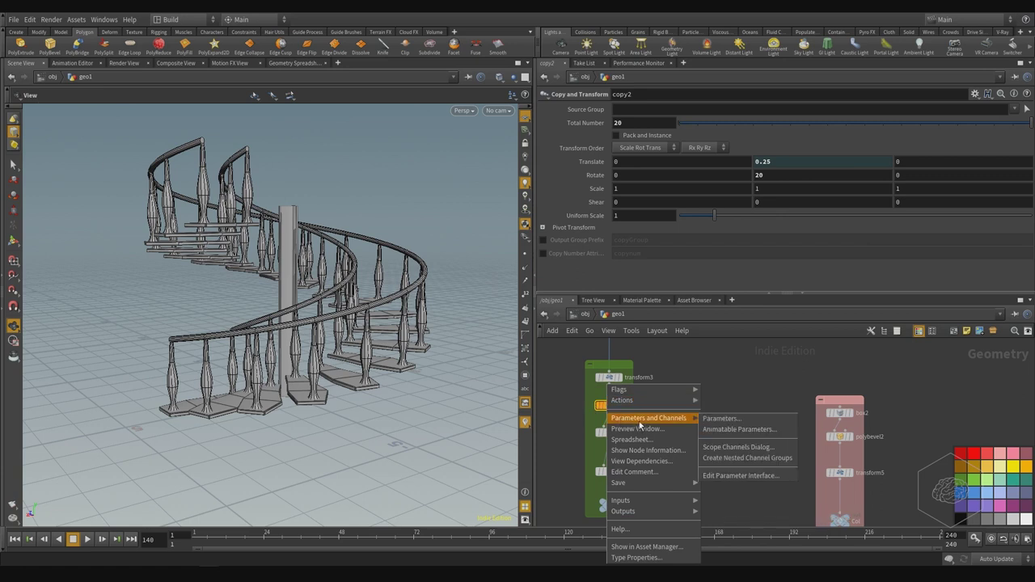
click(720, 419)
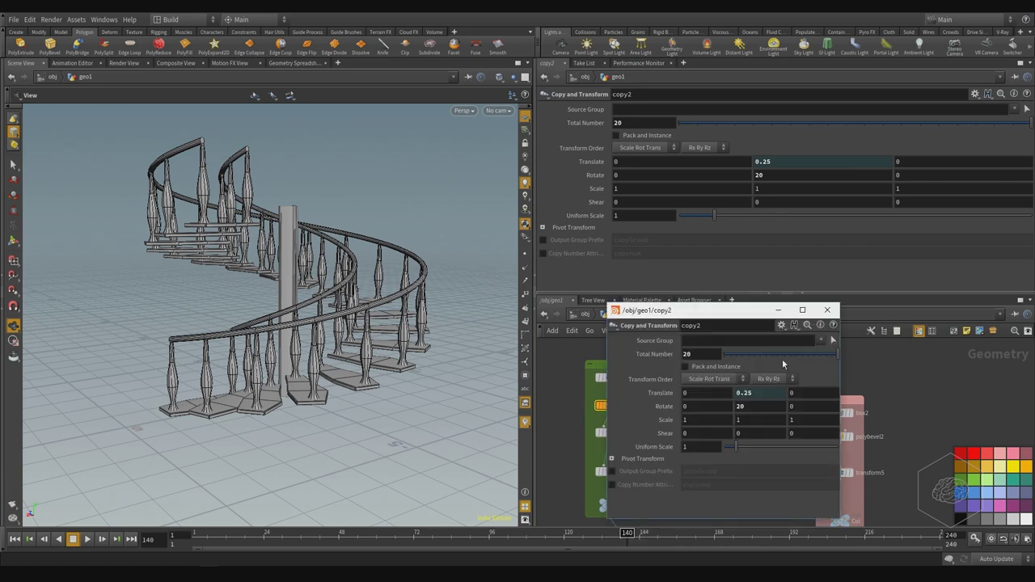
drag(735, 315, 408, 317)
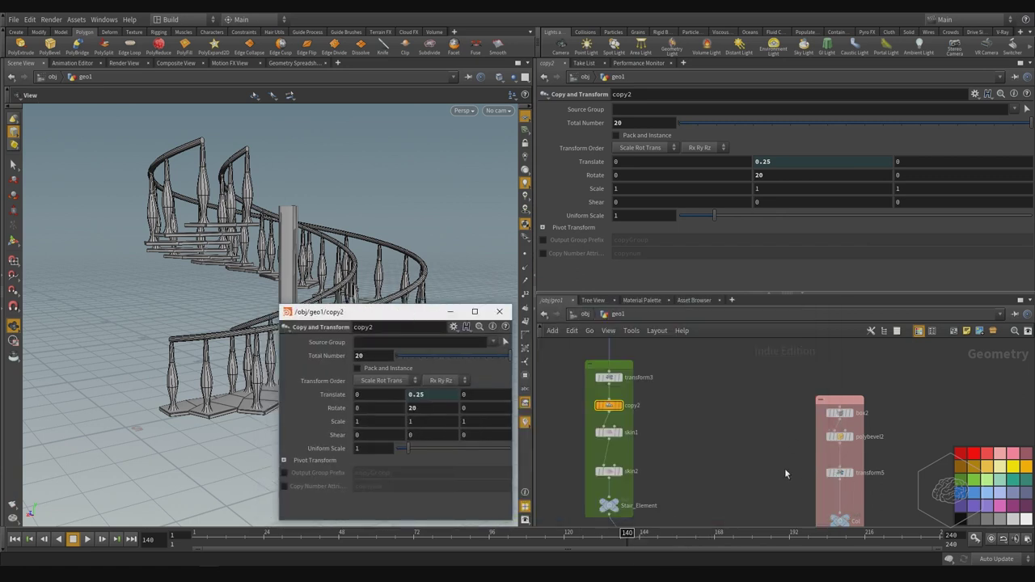
Link copy2's Total Number to transform5's Y scale with a relative channel reference.
scroll(818, 402, up, 2)
scroll(818, 402, up, 4)
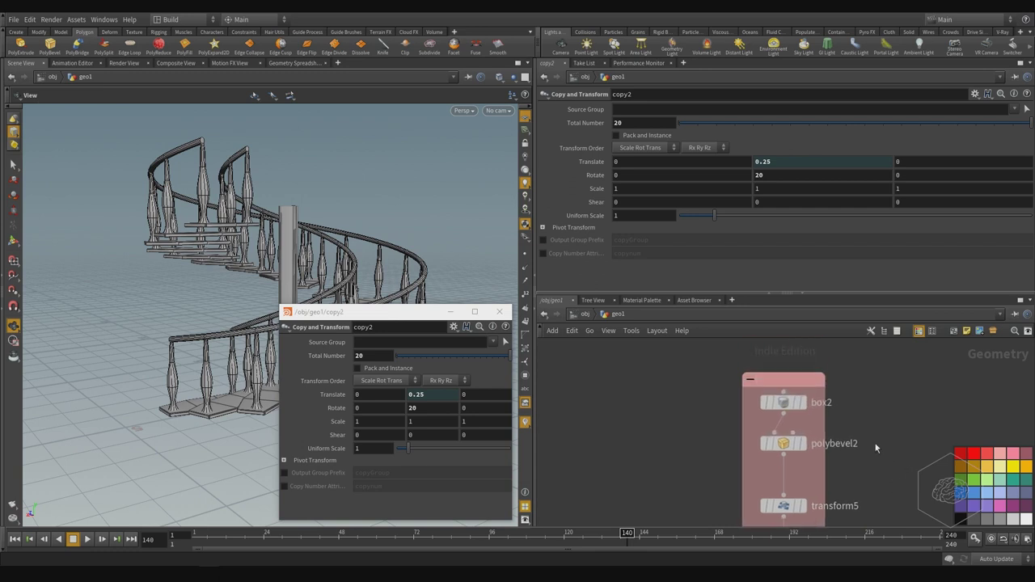
middle_drag(860, 437, 877, 401)
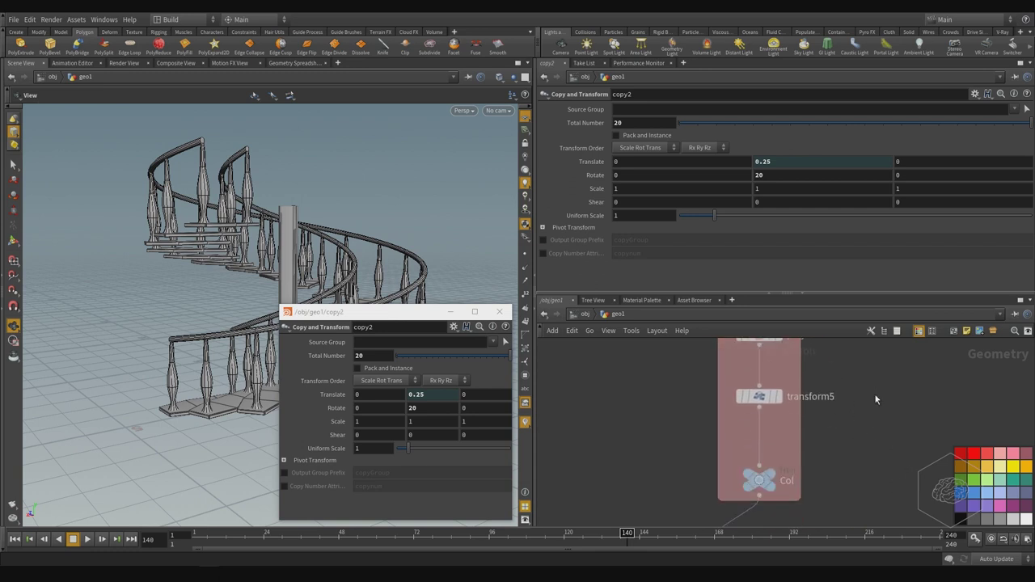
click(758, 400)
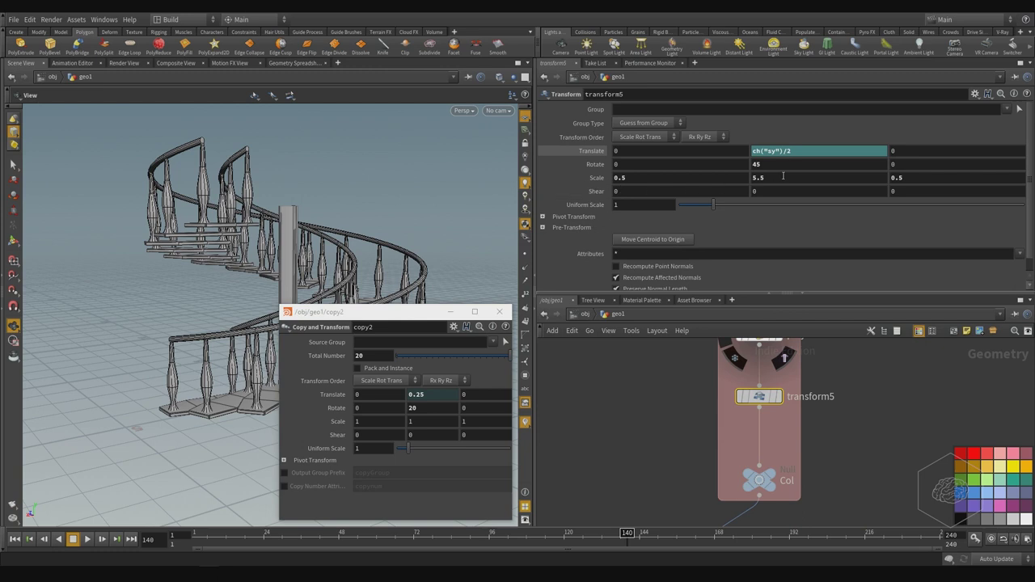
drag(782, 176, 705, 176)
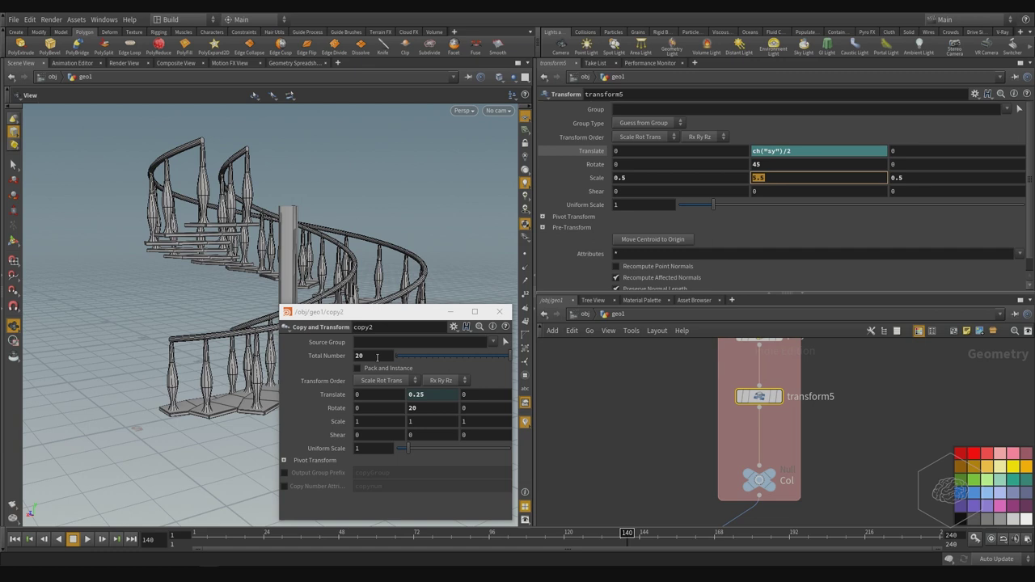
right_click(794, 178)
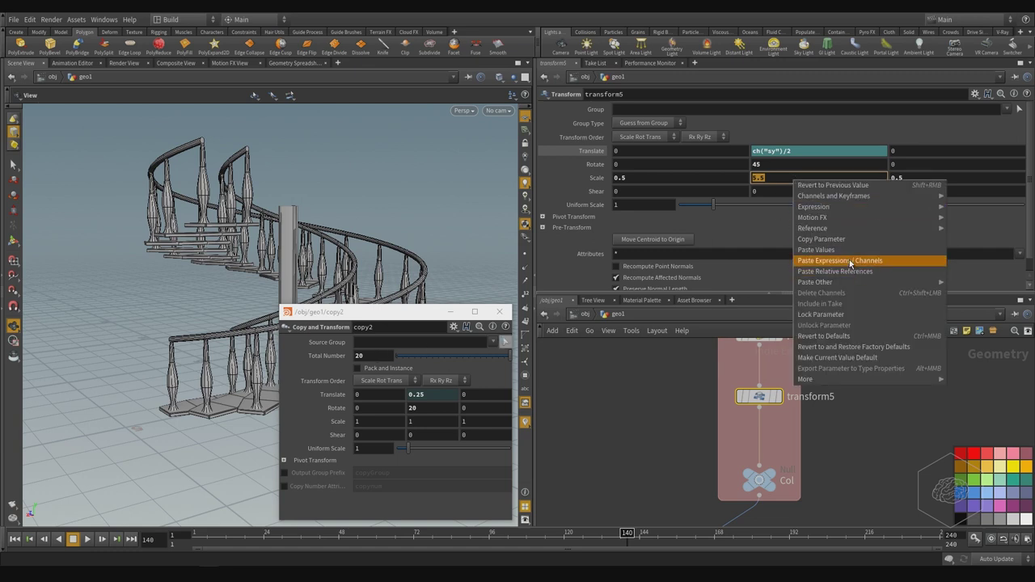
click(778, 177)
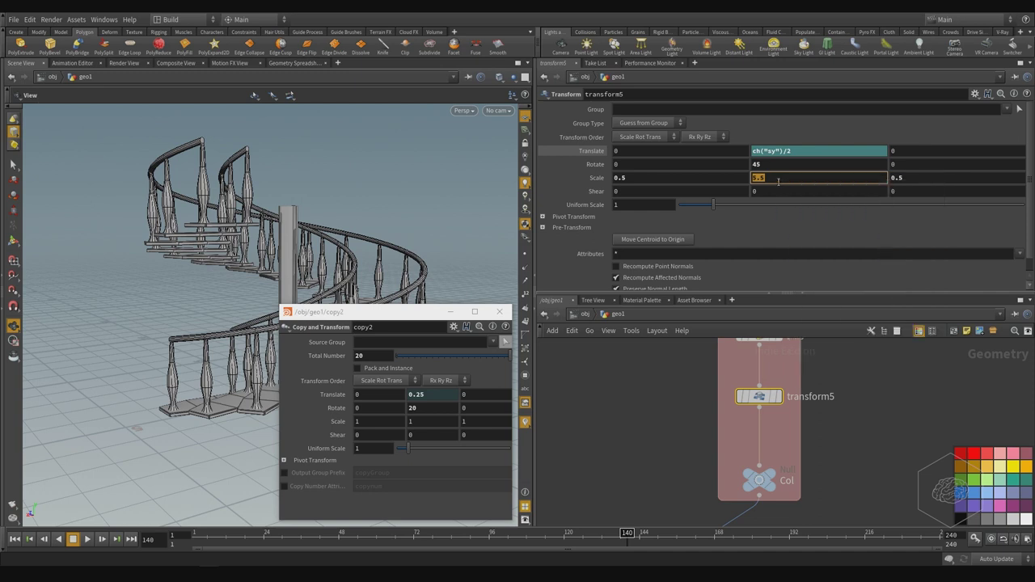
drag(778, 177, 362, 357)
click(756, 173)
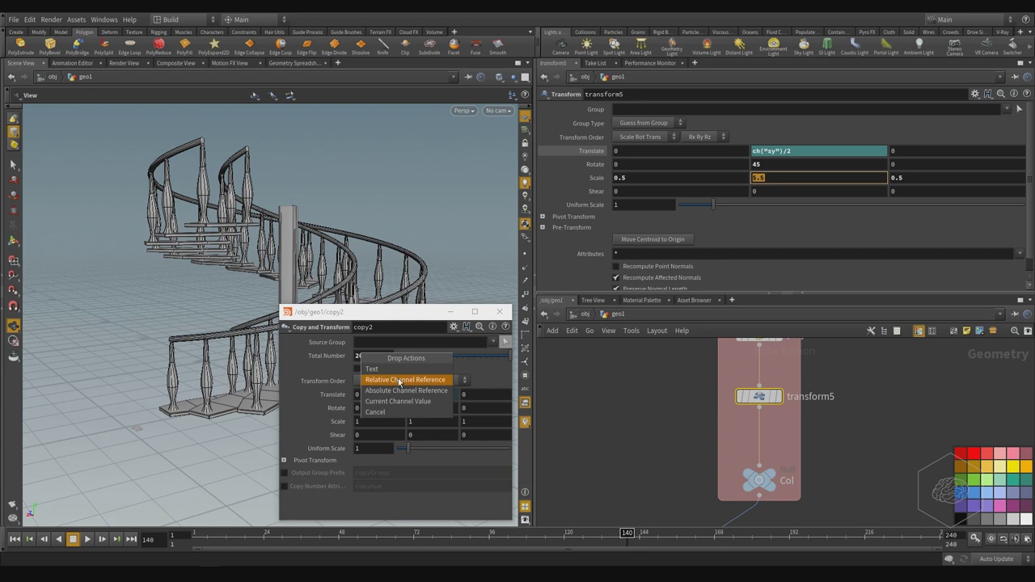
click(398, 380)
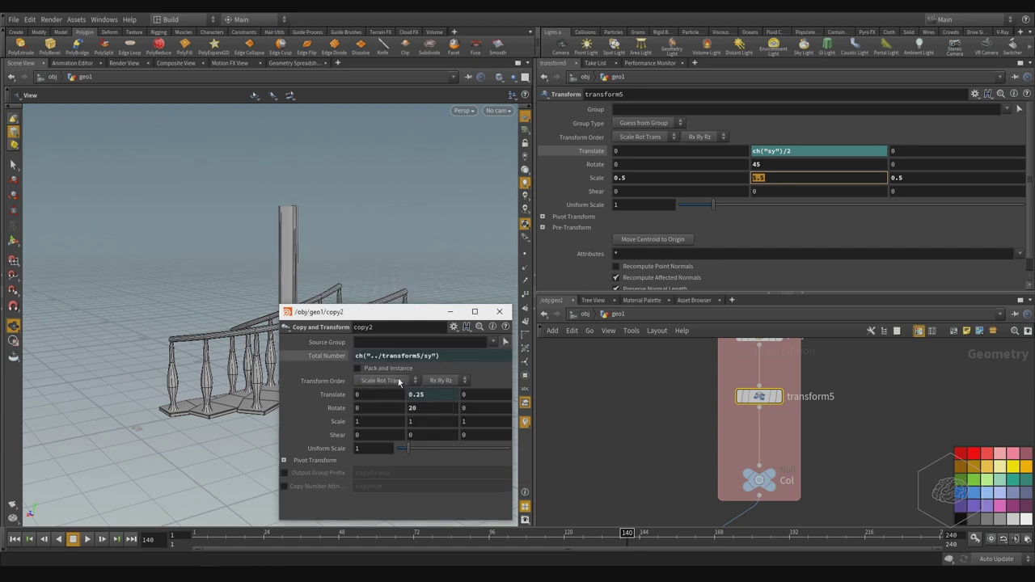
Confirm the Total Number expression and move the floating copy2 window off the 3D view onto the node network area.
click(463, 356)
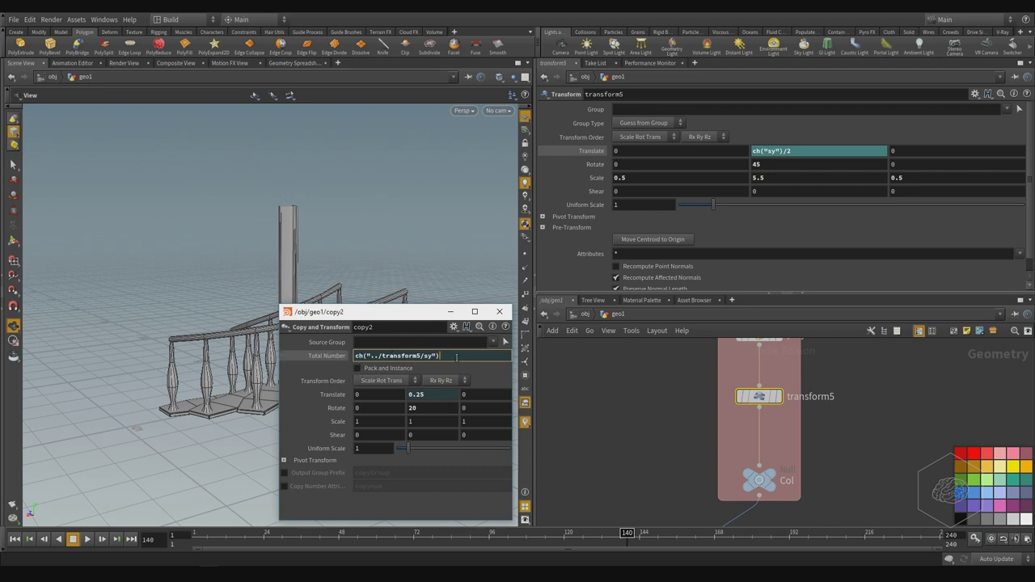
drag(413, 323, 403, 112)
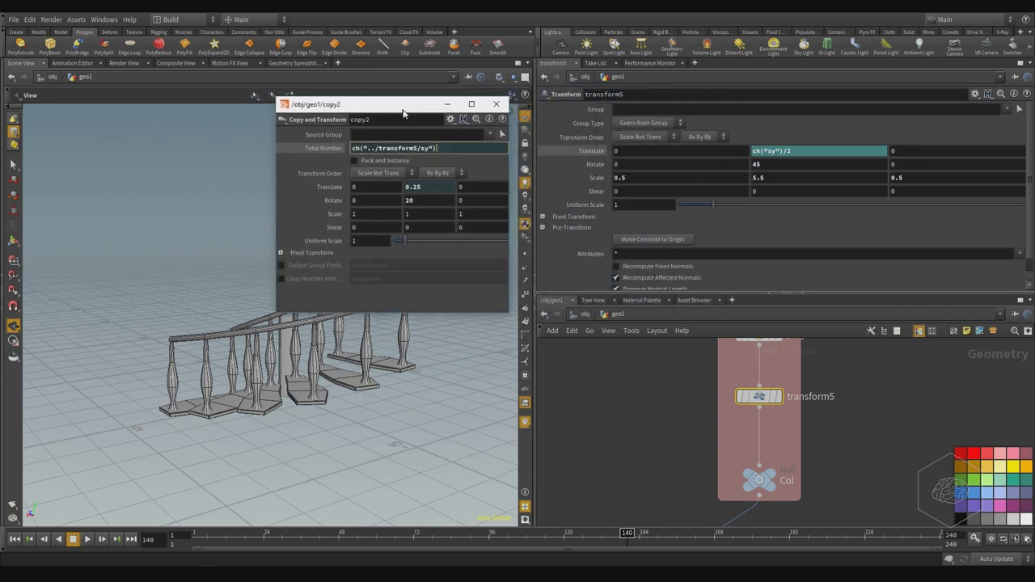
middle_drag(402, 411, 320, 466)
drag(320, 465, 318, 475)
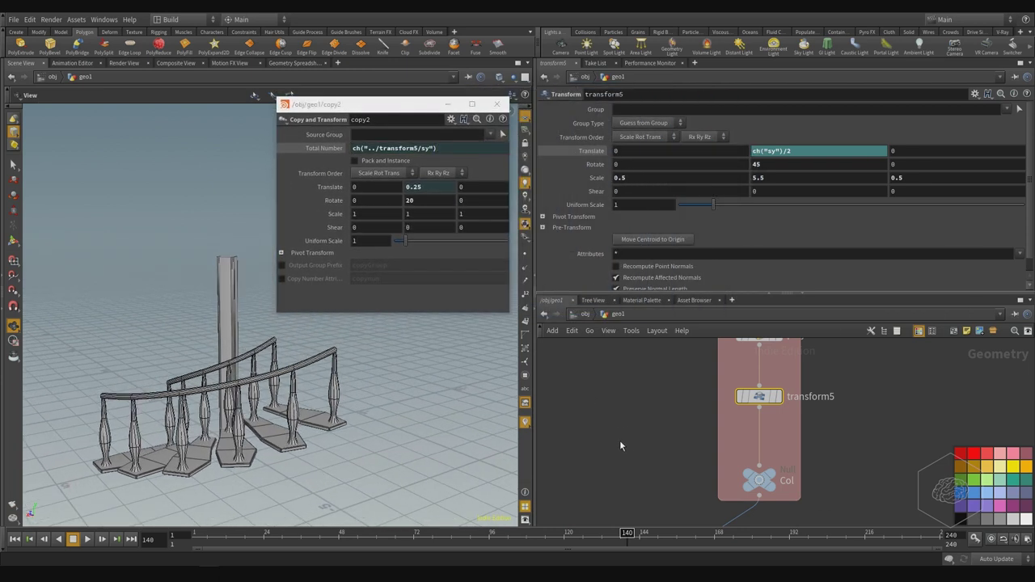
middle_drag(619, 439, 732, 434)
drag(410, 106, 679, 318)
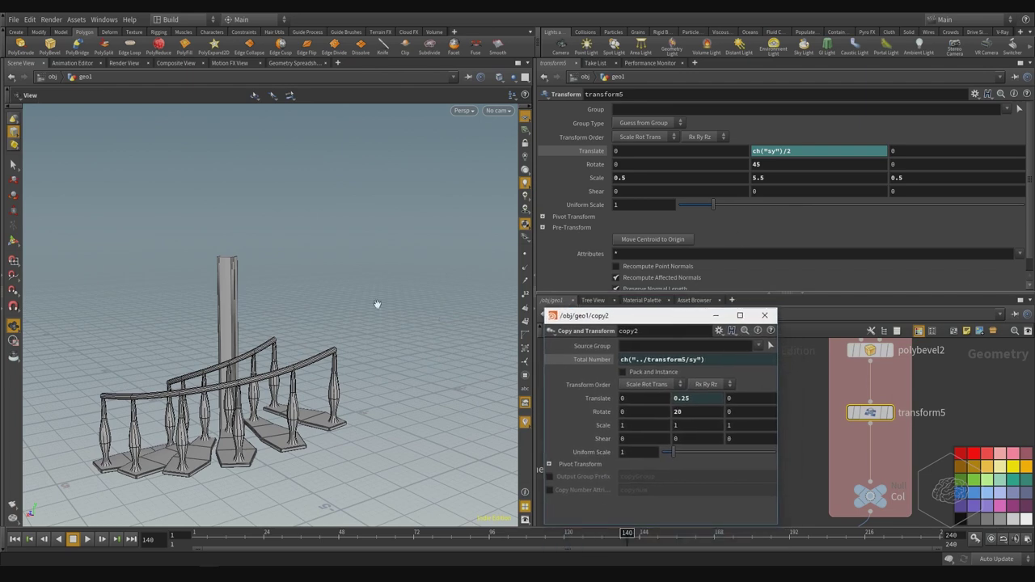
Test the link between column height and step count by setting transform5's Y scale to 3 and then 5.
drag(323, 266, 330, 302)
drag(358, 339, 397, 262)
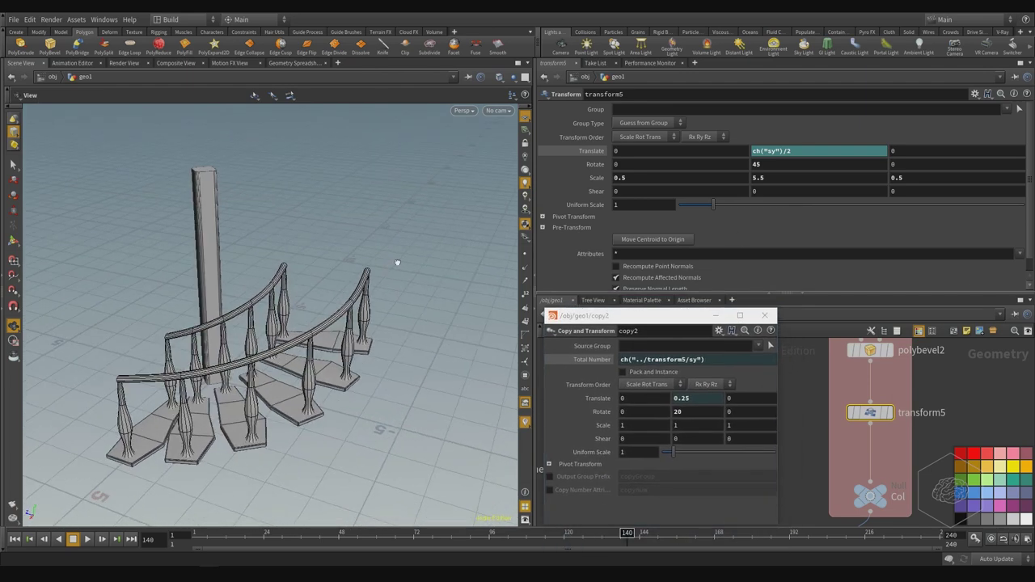
drag(277, 346, 273, 296)
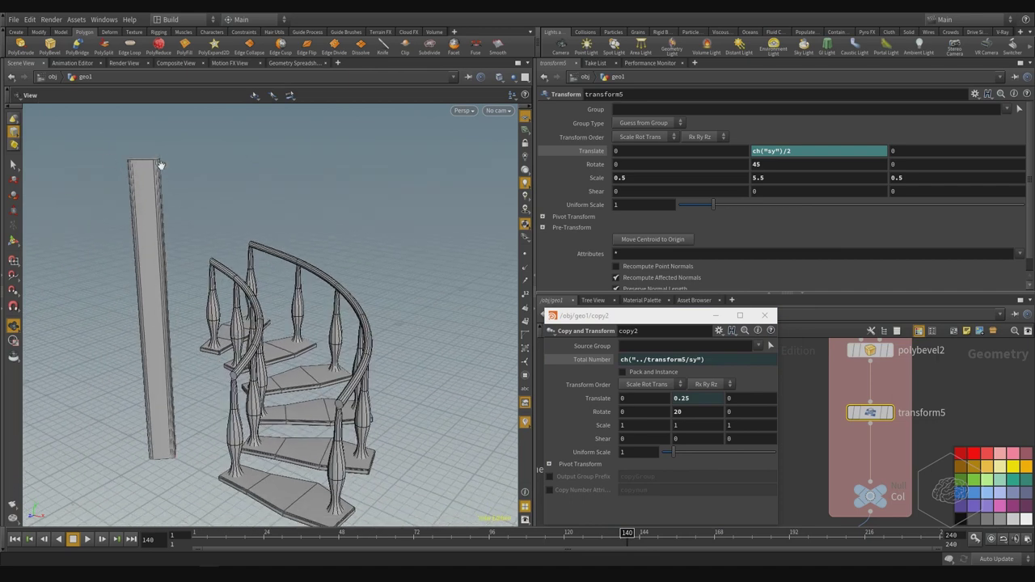
click(772, 184)
text(3)
key(Return)
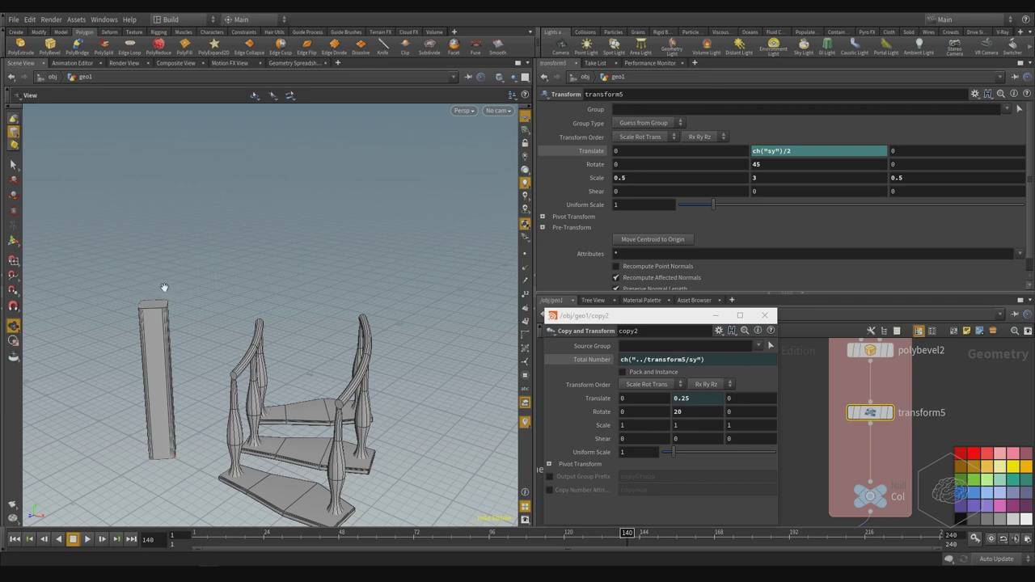
double_click(764, 182)
text(5)
key(Return)
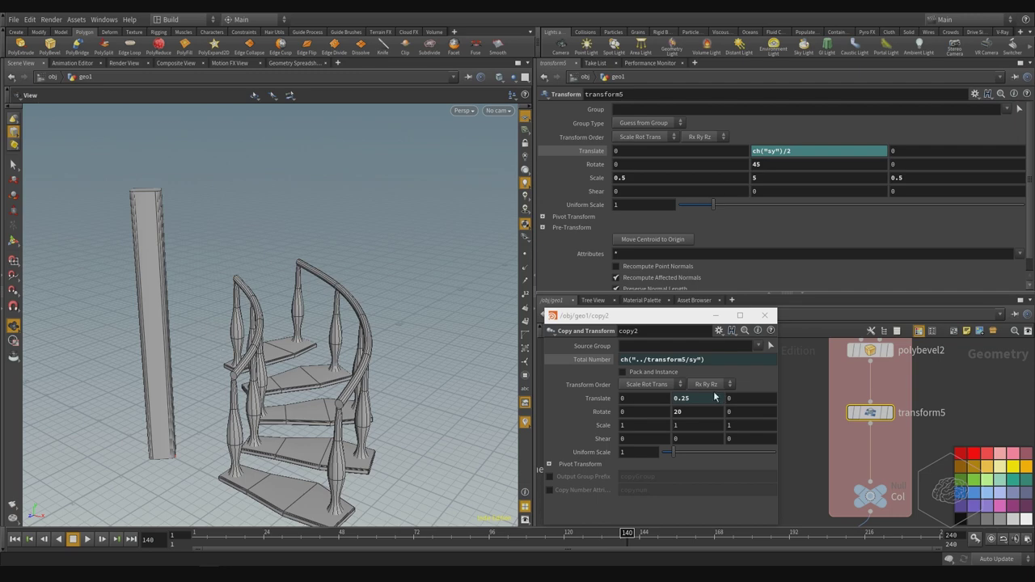
drag(212, 342, 186, 380)
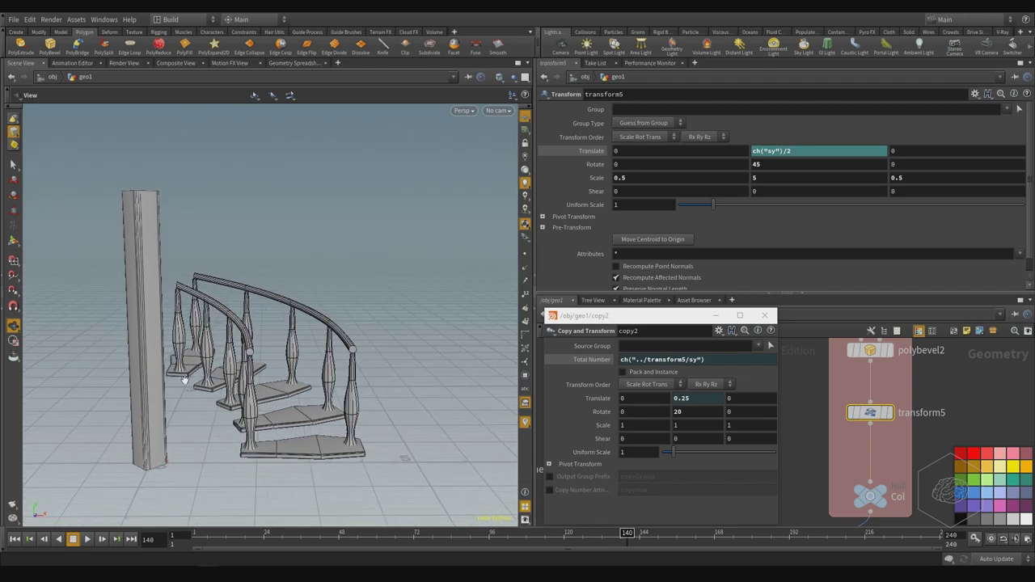
Try multiplying copy2's Total Number expression by 2, 3 and 5, checking the stair height against the column each time.
click(683, 360)
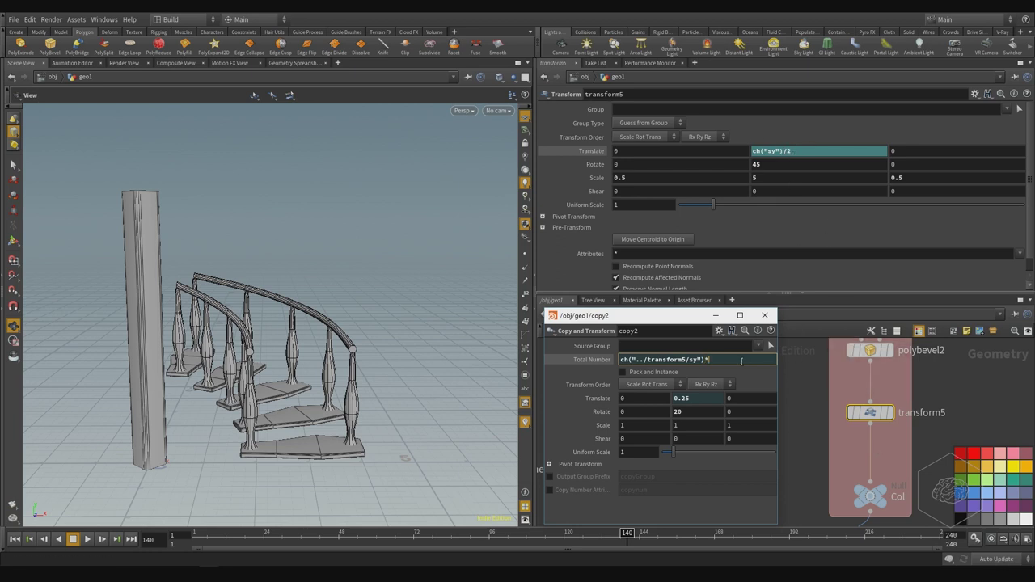
text(2)
key(Return)
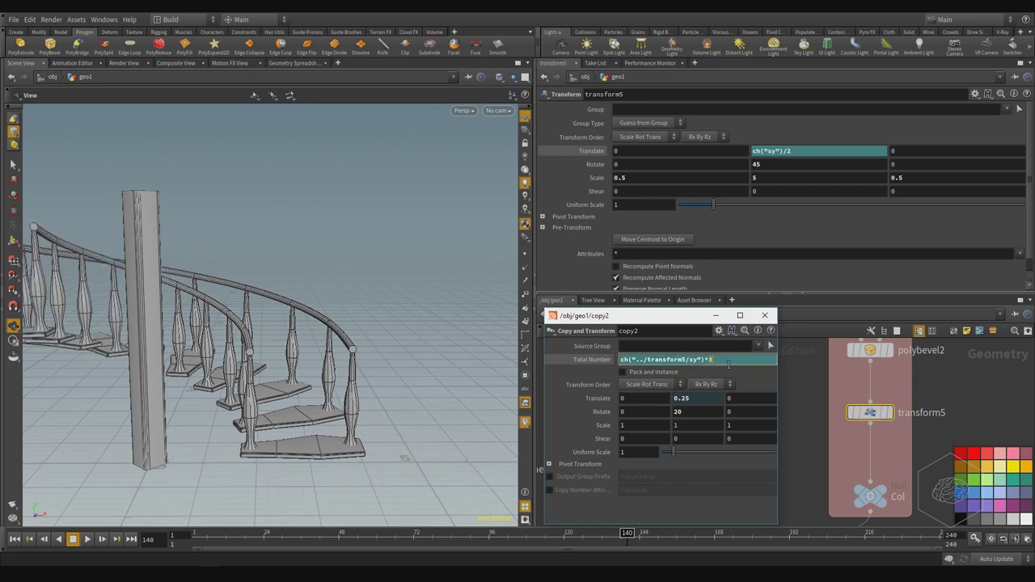
key(Return)
drag(344, 208, 219, 178)
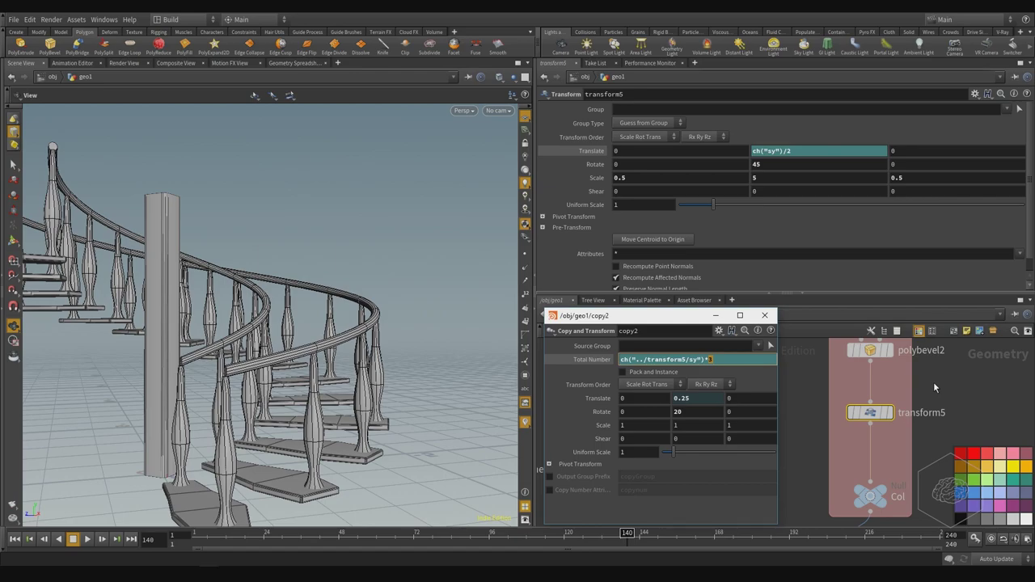
text(5)
key(Return)
drag(433, 289, 420, 252)
drag(136, 221, 328, 294)
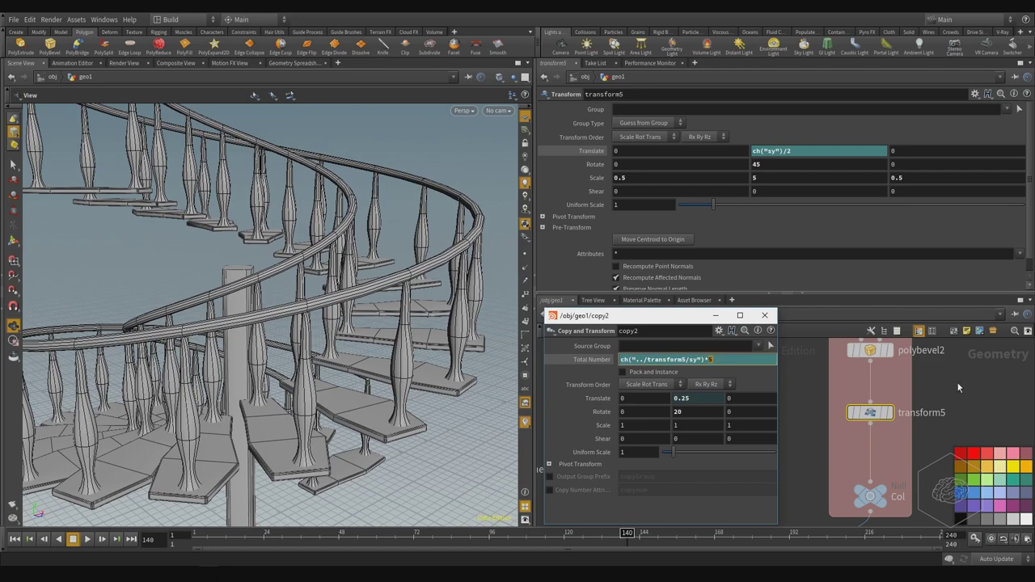
Multiply copy2's Total Number expression by 4 and switch the parameter to show its evaluated value.
text(4)
key(Return)
drag(308, 321, 503, 350)
ctrl+shift+click(578, 358)
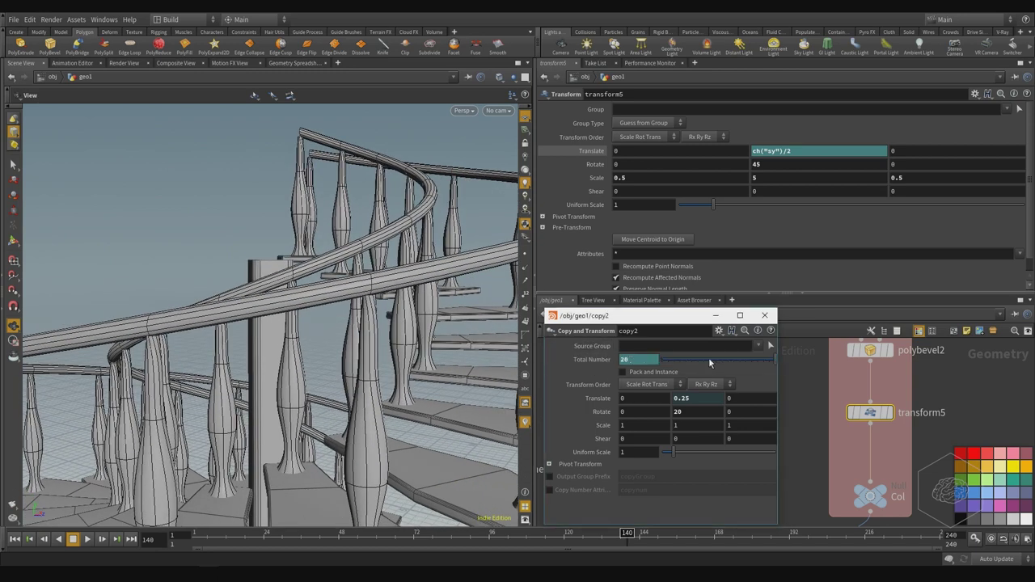
middle_drag(596, 359, 597, 361)
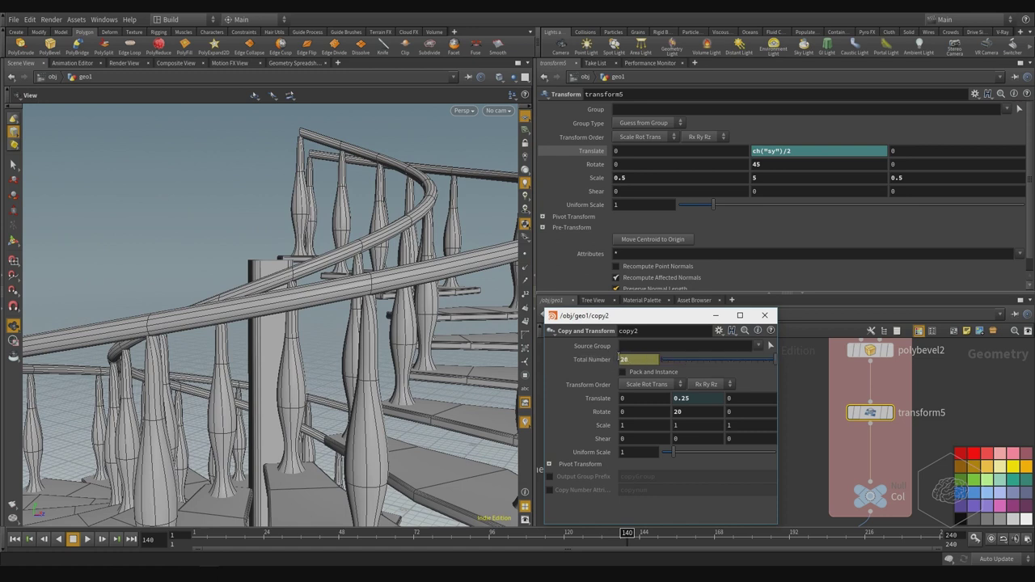
double_click(631, 357)
Set the Y scale of transform5 to 10 to make the central column taller.
drag(297, 299, 358, 328)
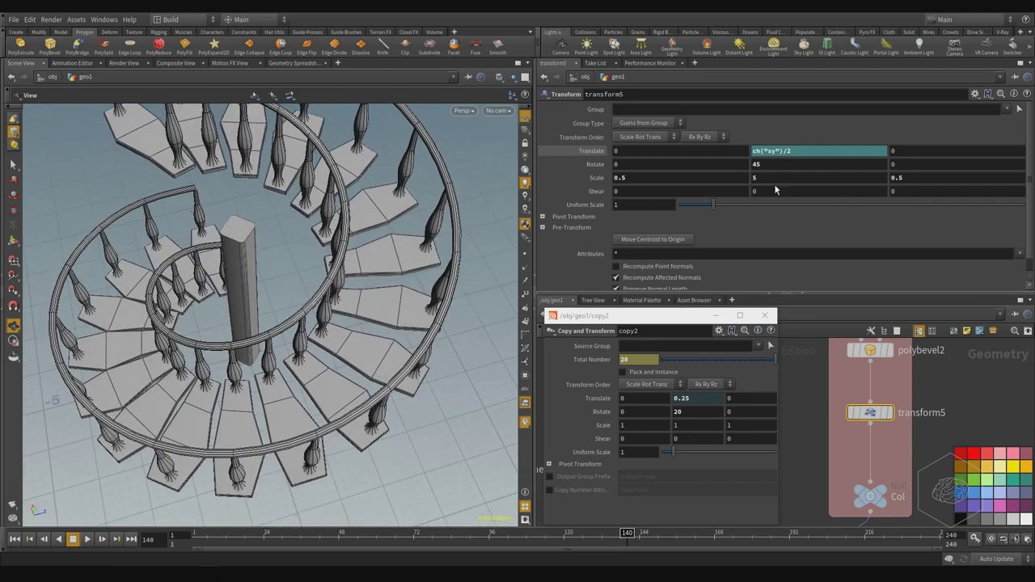
drag(345, 236, 359, 254)
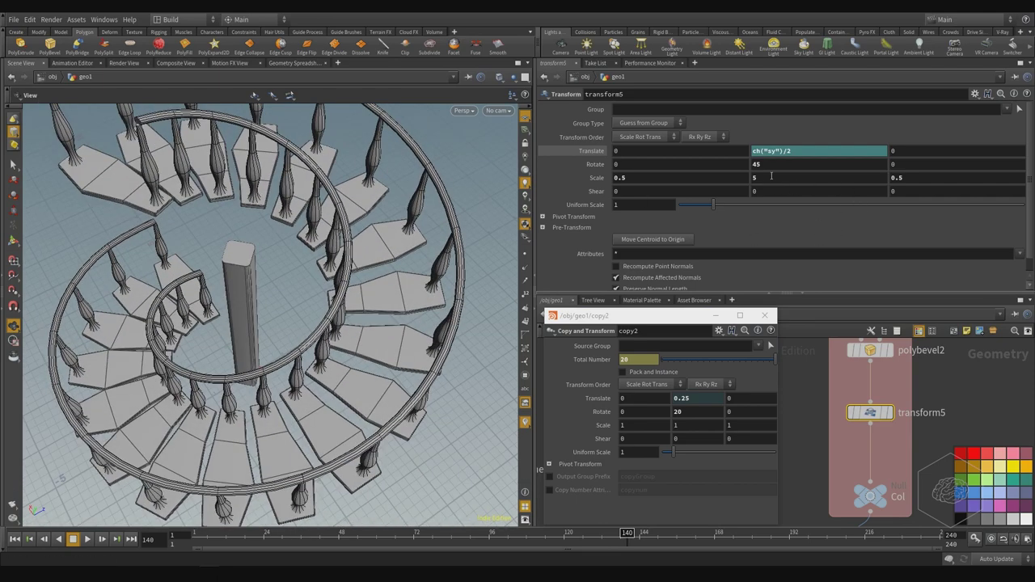
drag(380, 477, 247, 376)
middle_drag(243, 375, 256, 392)
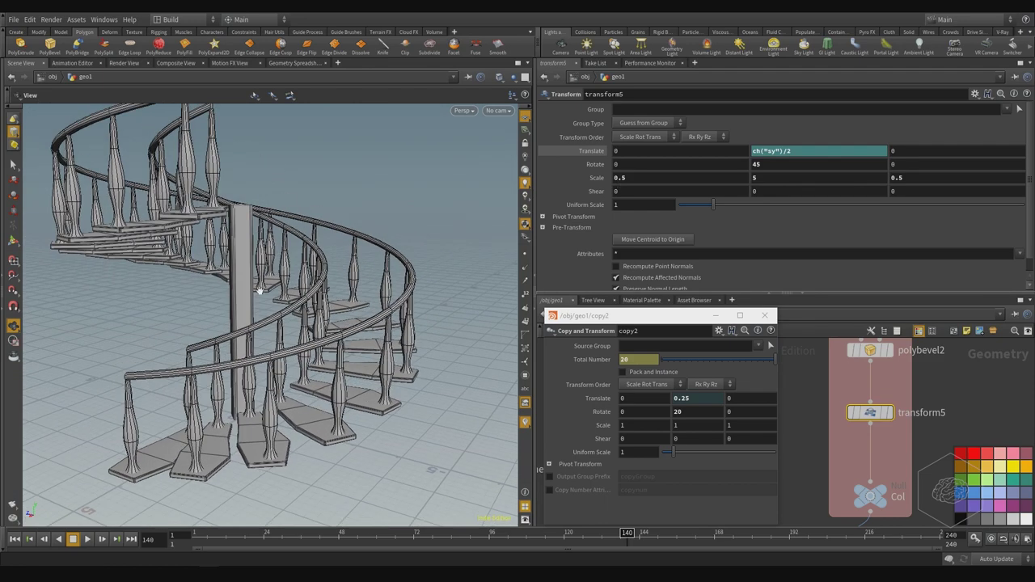
click(784, 179)
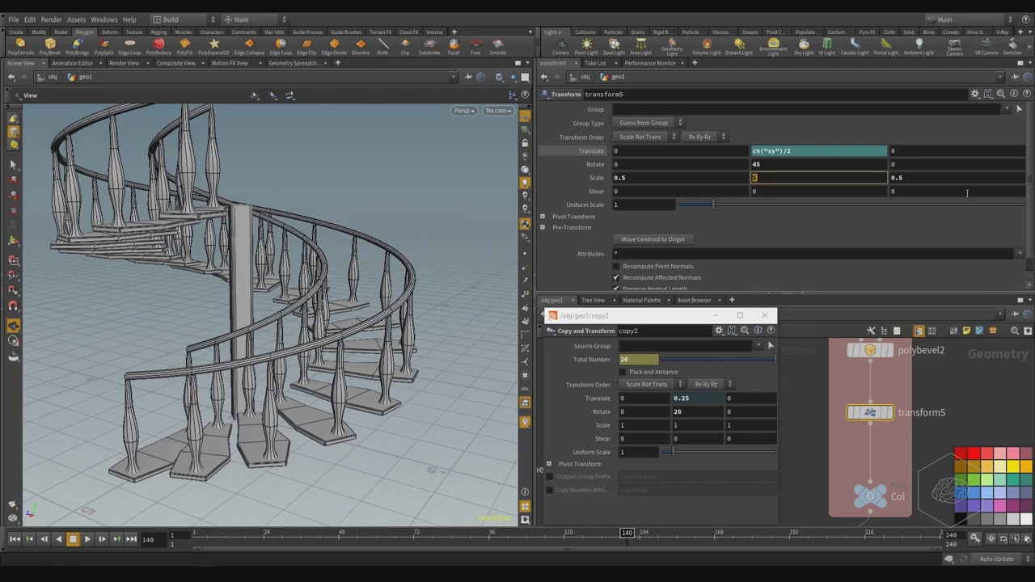
text(10)
key(Return)
Examine the taller staircase as a whole and close the floating copy2 parameter window.
scroll(361, 288, down, 10)
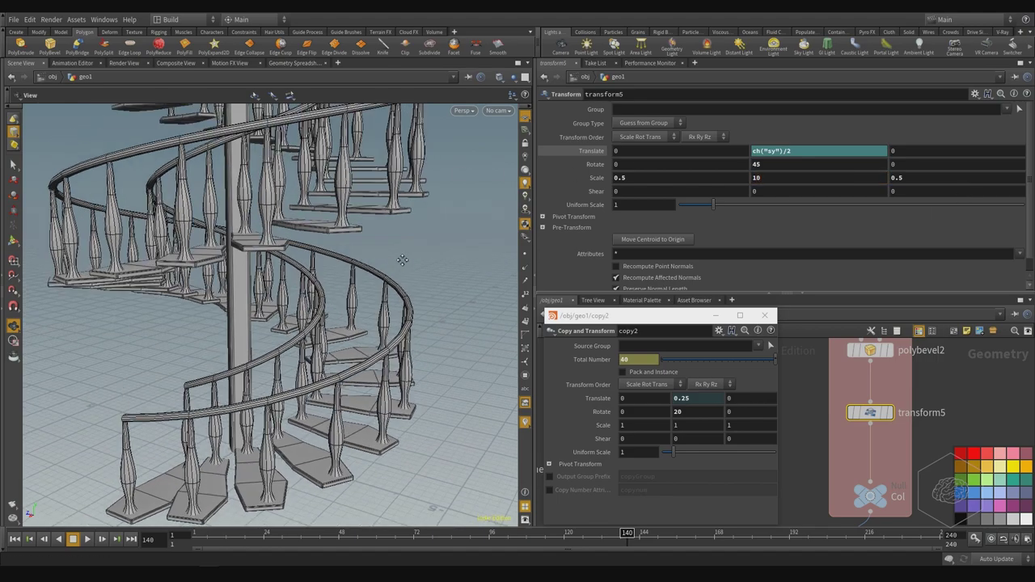
scroll(361, 289, up, 10)
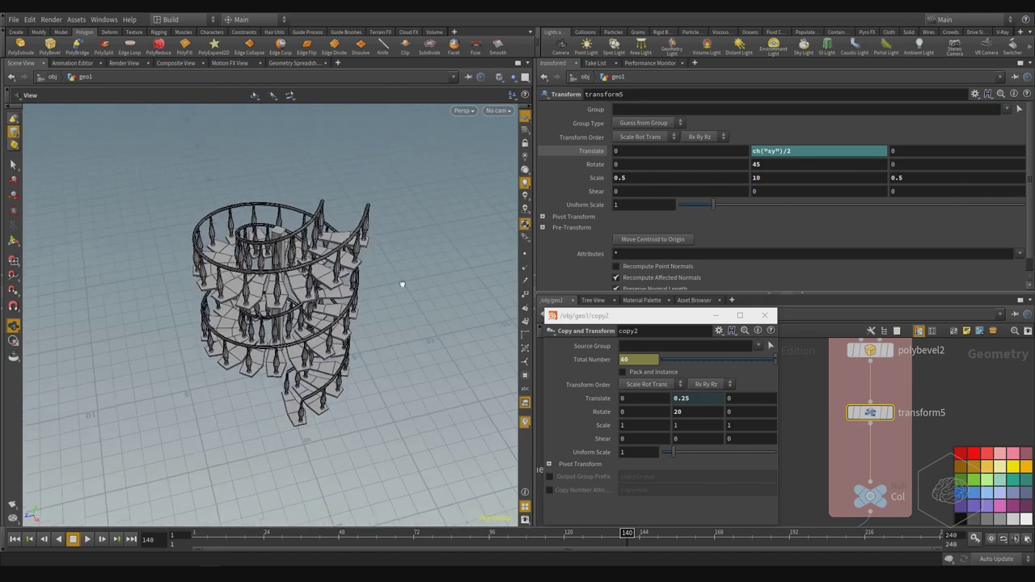
scroll(338, 262, down, 4)
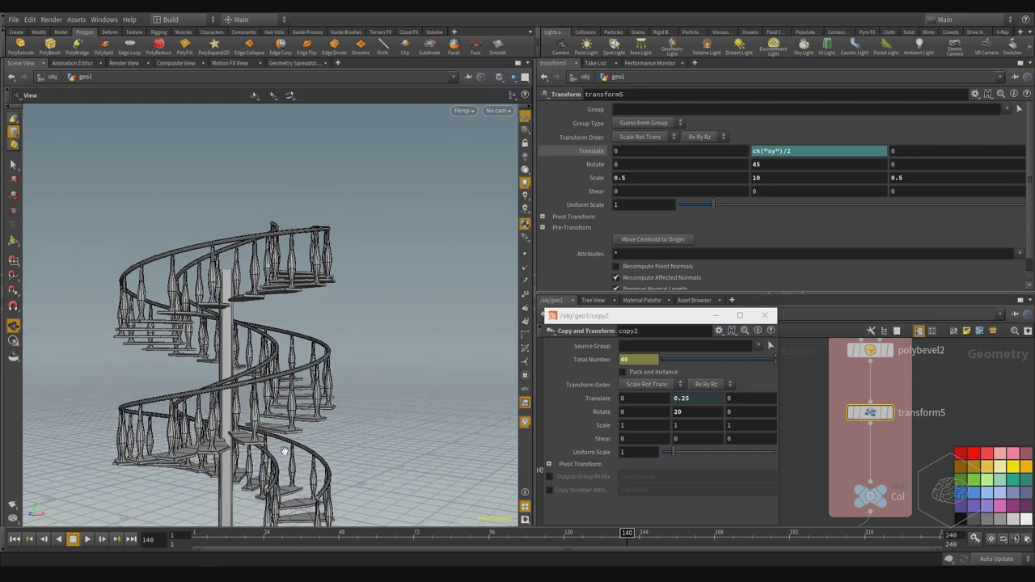
middle_drag(323, 339, 333, 272)
drag(332, 272, 354, 321)
middle_drag(365, 288, 307, 272)
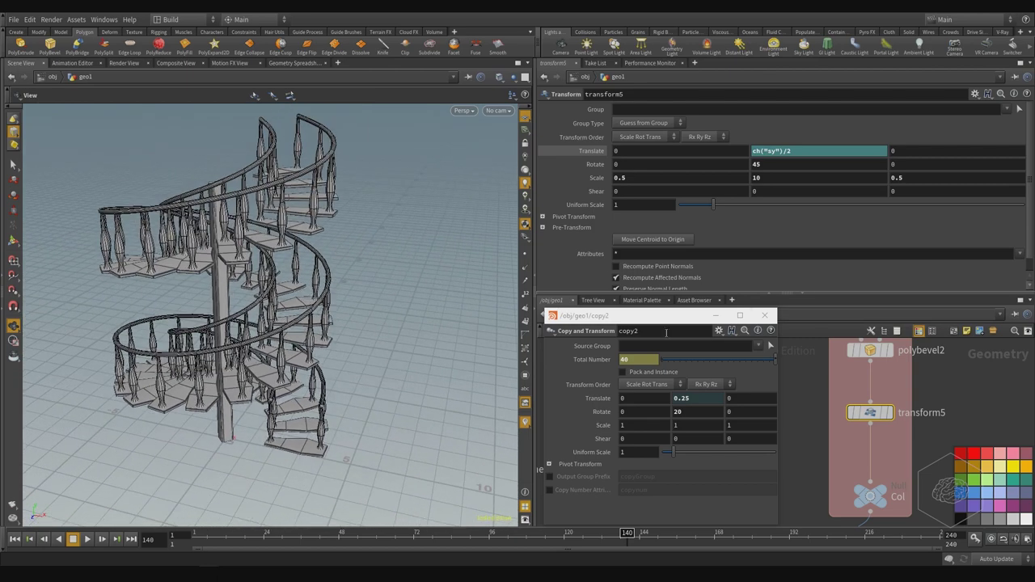
drag(640, 318, 462, 247)
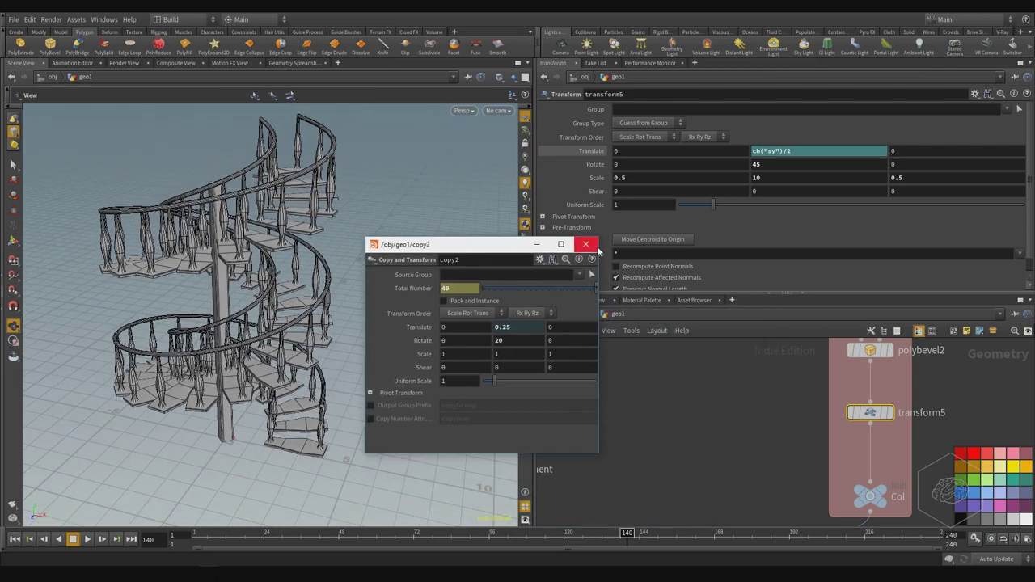
click(585, 244)
Review the lower part of the node network and examine the finished staircase from above, close up and from the side.
scroll(613, 463, down, 5)
middle_drag(649, 443, 720, 464)
scroll(692, 416, down, 2)
middle_drag(886, 403, 815, 402)
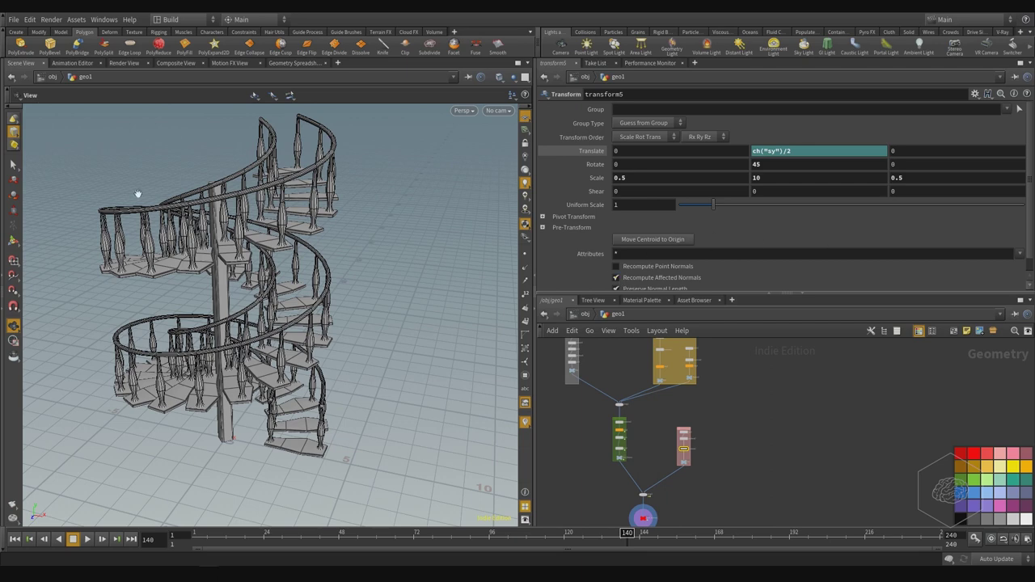
drag(259, 241, 309, 275)
scroll(336, 325, up, 5)
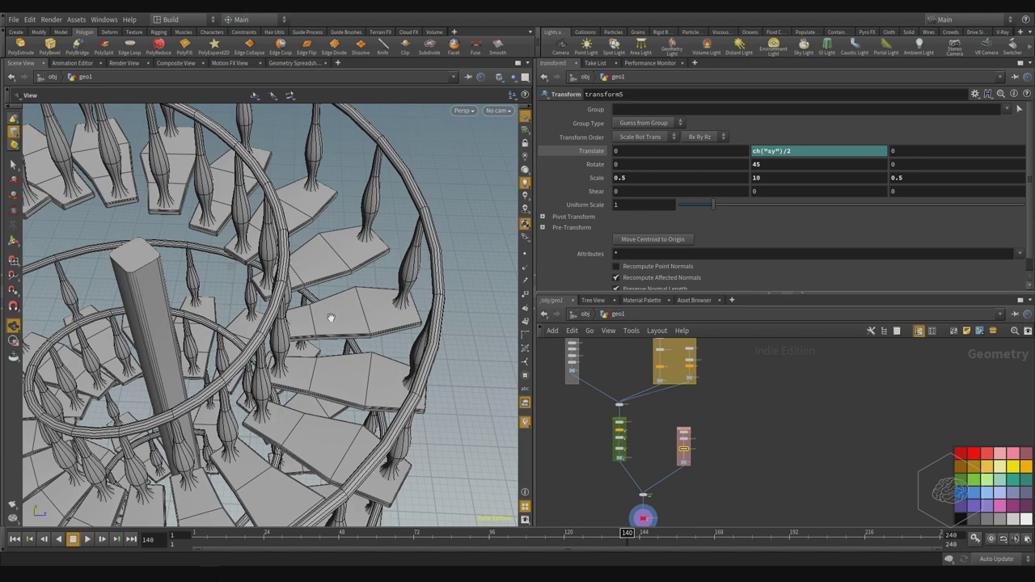
drag(345, 341, 389, 296)
drag(383, 305, 206, 302)
scroll(254, 365, up, 2)
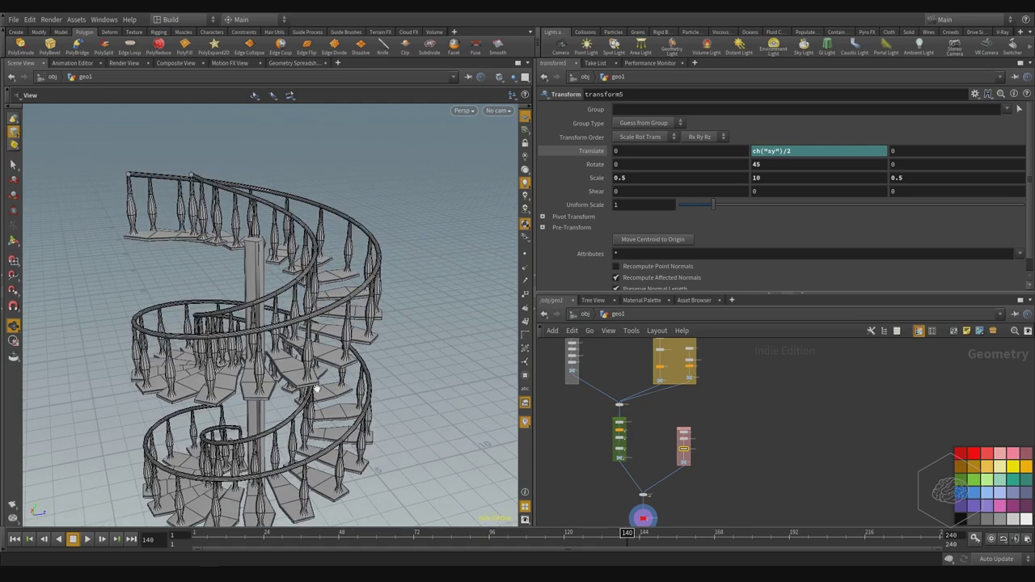
drag(316, 388, 462, 316)
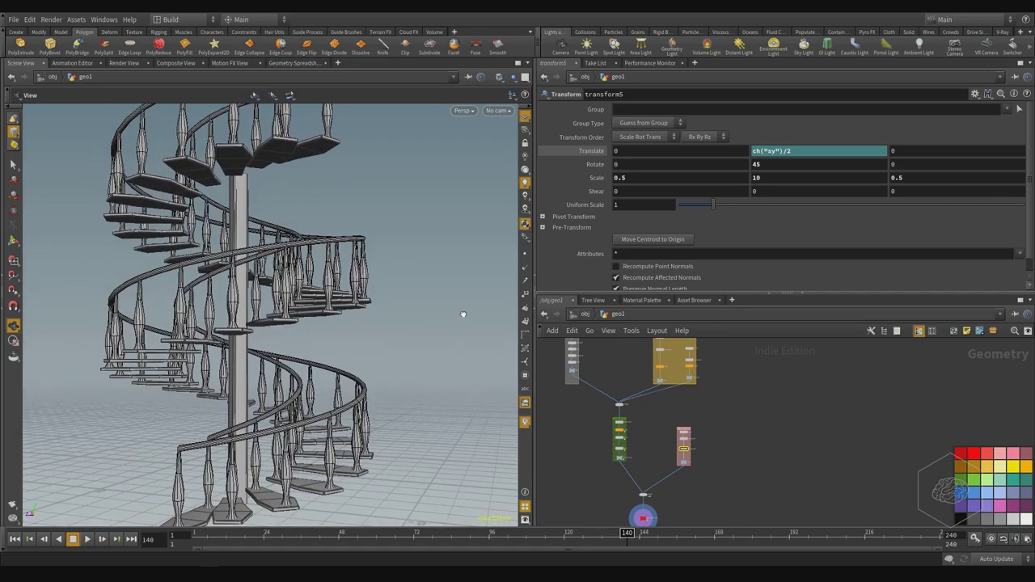
drag(360, 375, 272, 315)
drag(277, 238, 283, 267)
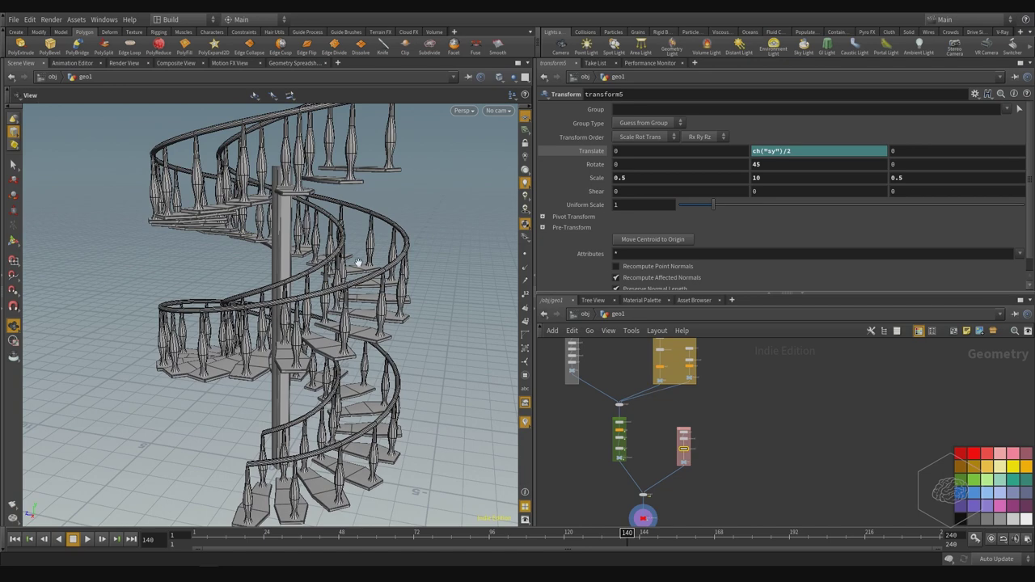
Frame the column branch around transform5 in the network and clear the node selection.
key(f)
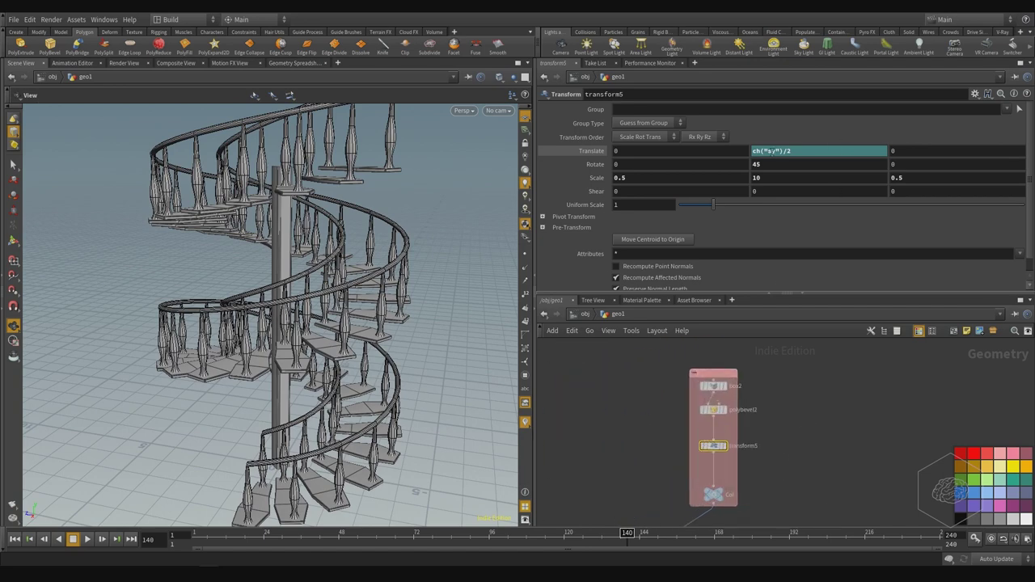
click(784, 177)
middle_drag(848, 407, 831, 369)
click(828, 403)
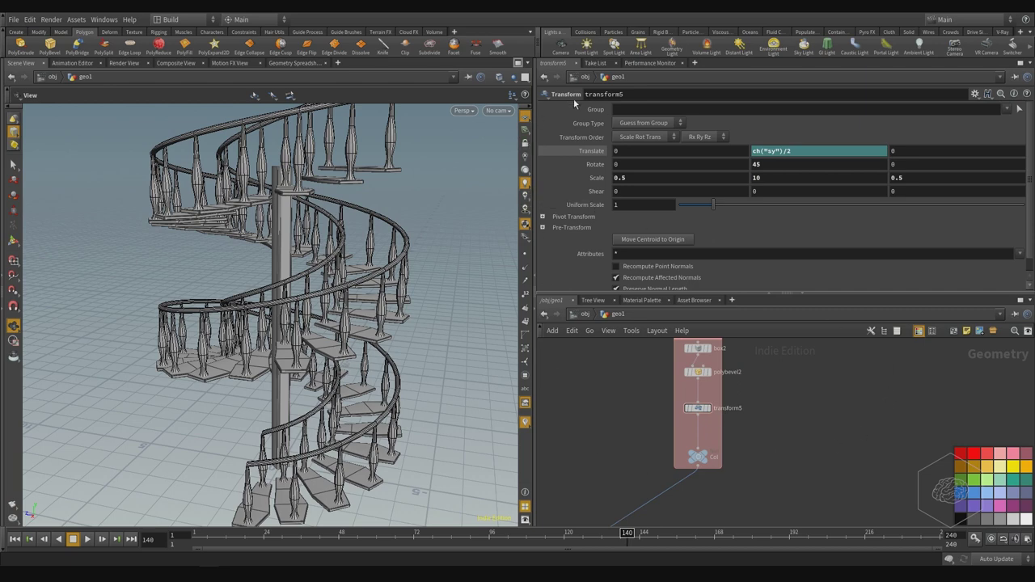
middle_drag(657, 379, 689, 364)
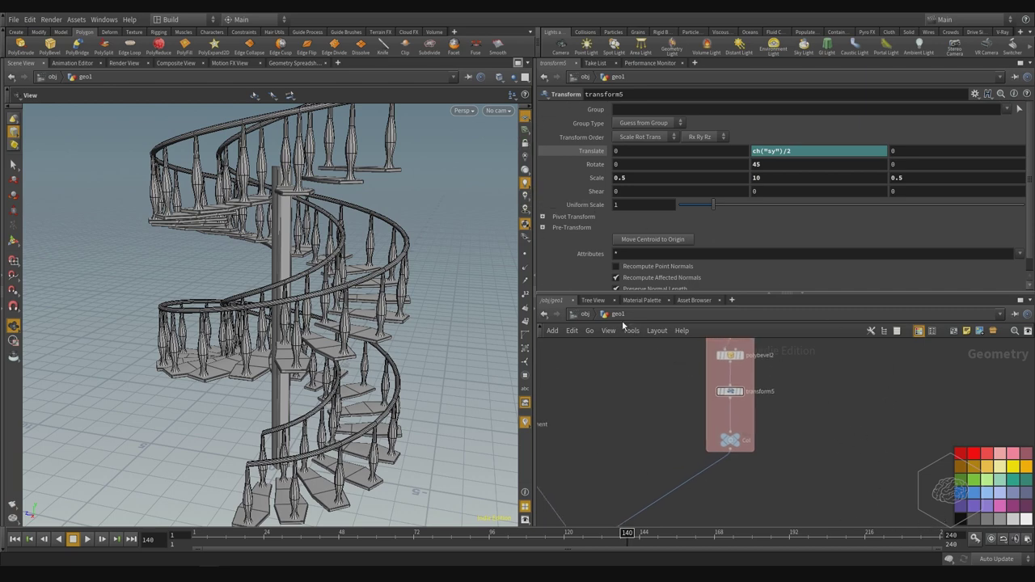
Go up to the object level and rename the geo1 geometry object to Spiral_Staircase.
click(584, 315)
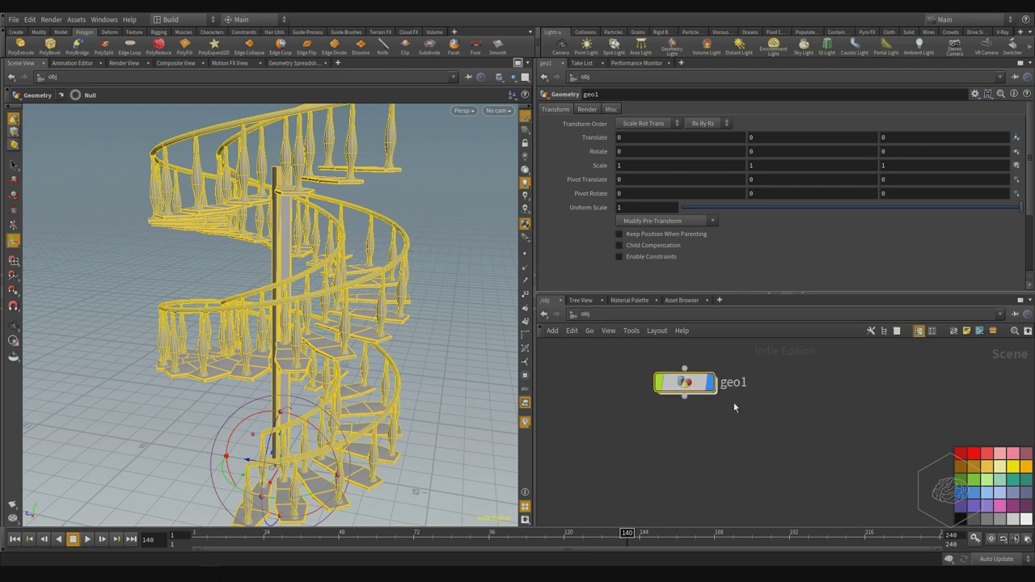
double_click(732, 382)
text(Stair)
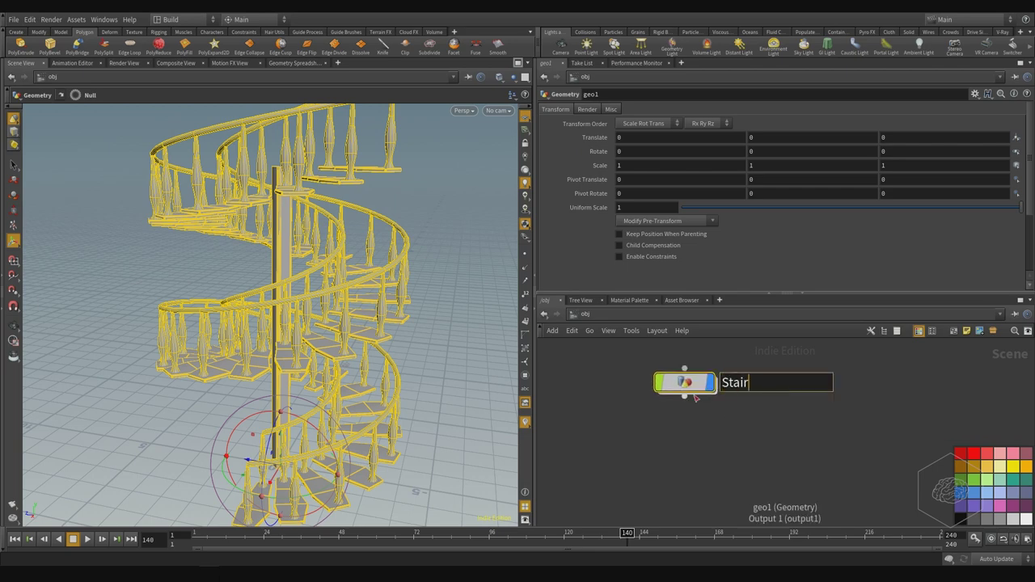
key(Left)
key(Left)
key(Left)
key(Left)
key(Left)
text(Spiral_Staircase)
key(Return)
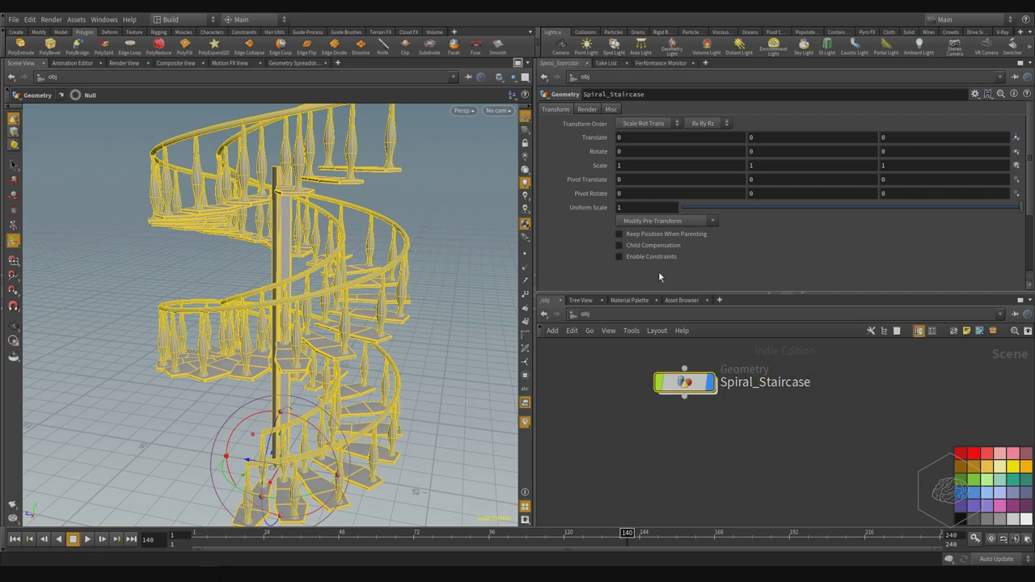
Enlarge the parameter pane, reposition the Spiral_Staircase node and go inside its network.
drag(760, 293, 760, 334)
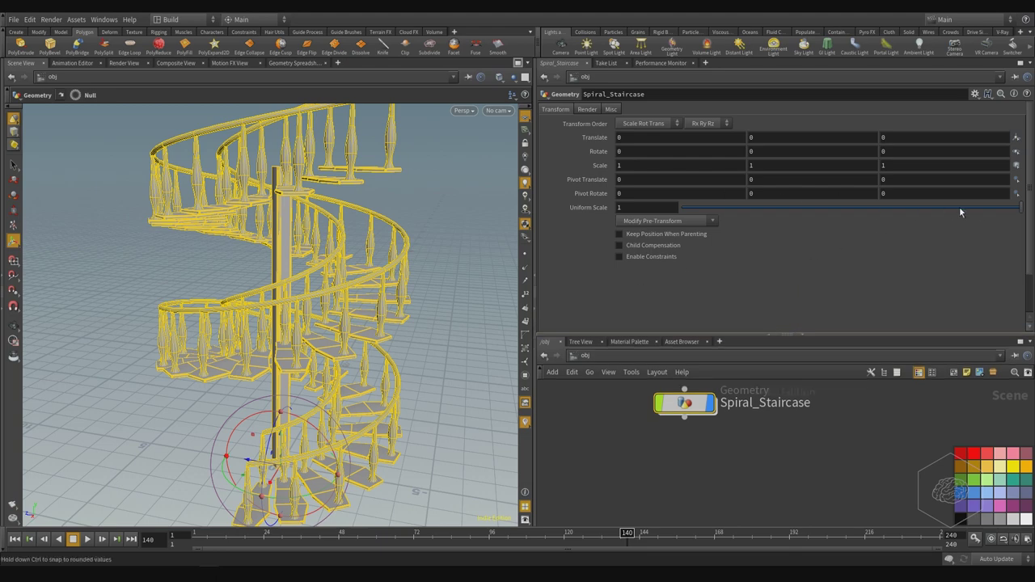
drag(897, 205, 1020, 215)
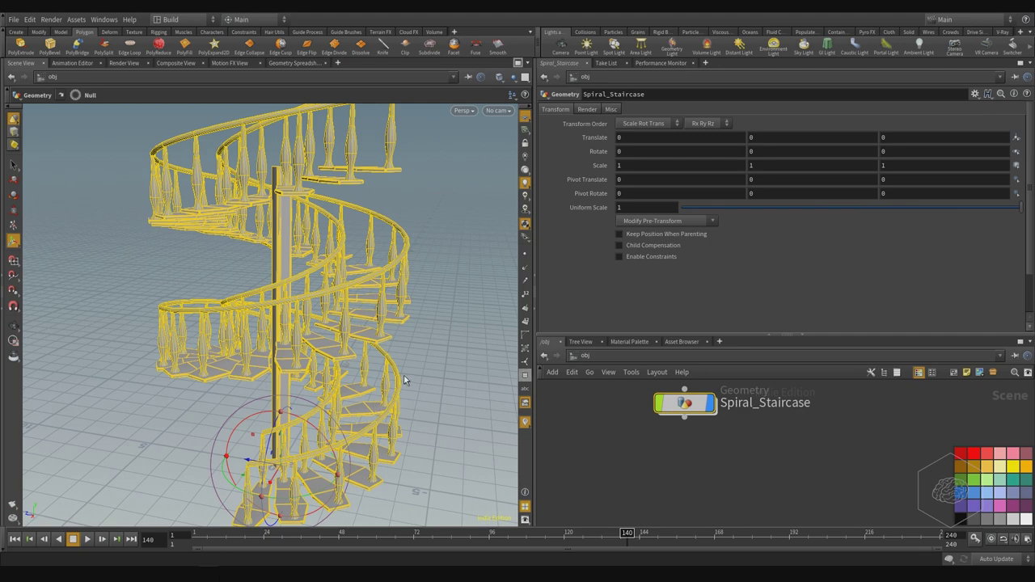
drag(693, 416, 688, 450)
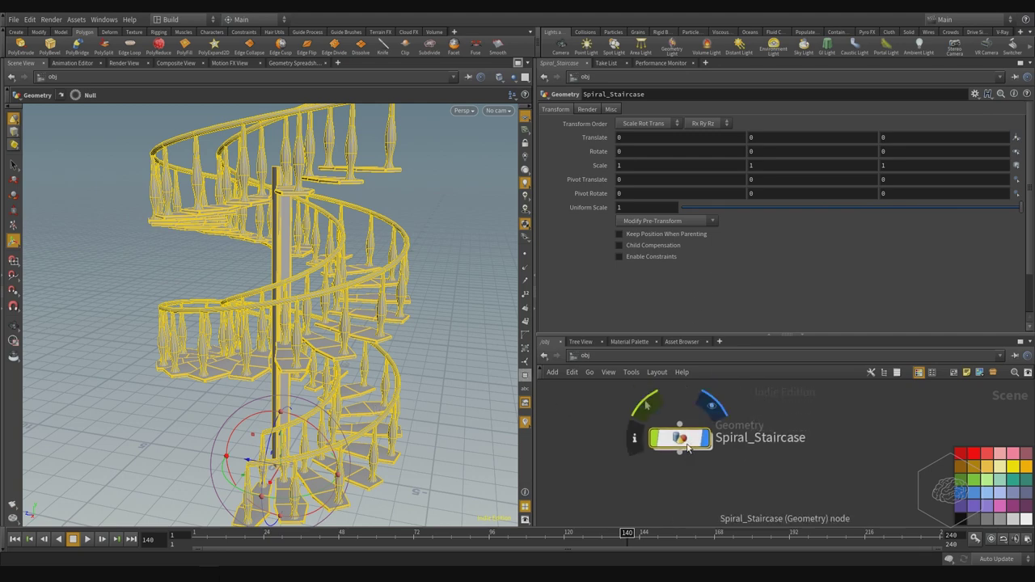
double_click(687, 447)
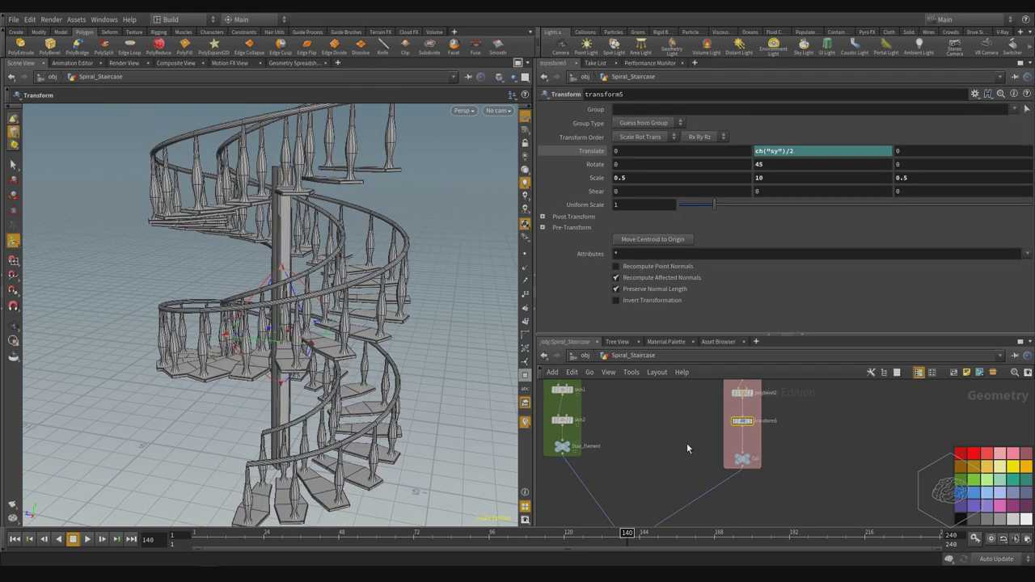
Add a Null node in the empty area beside the column branch.
middle_drag(756, 417, 721, 427)
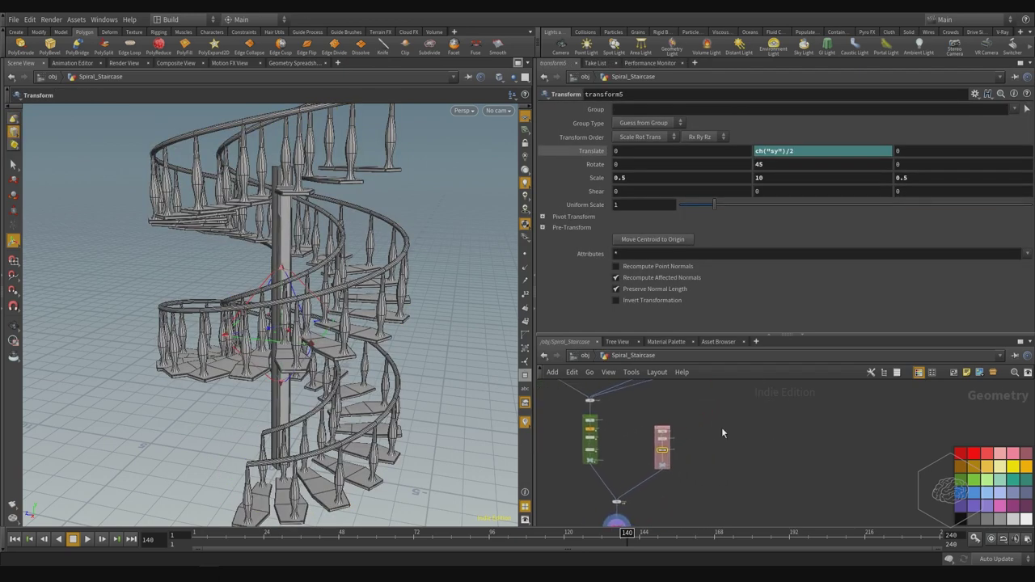
key(Tab)
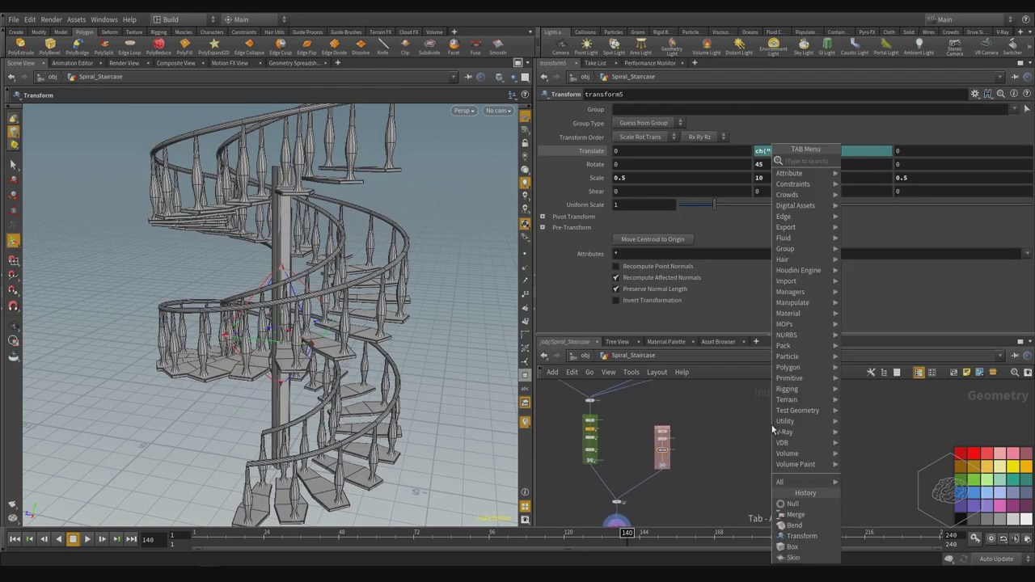
text(null)
key(Return)
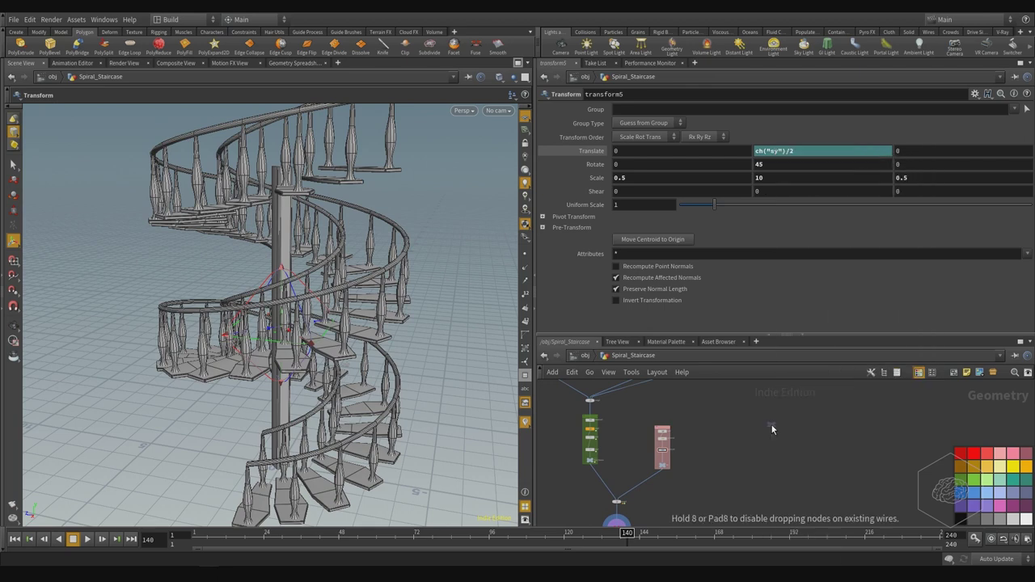
click(772, 429)
drag(763, 419, 653, 462)
scroll(653, 462, up, 3)
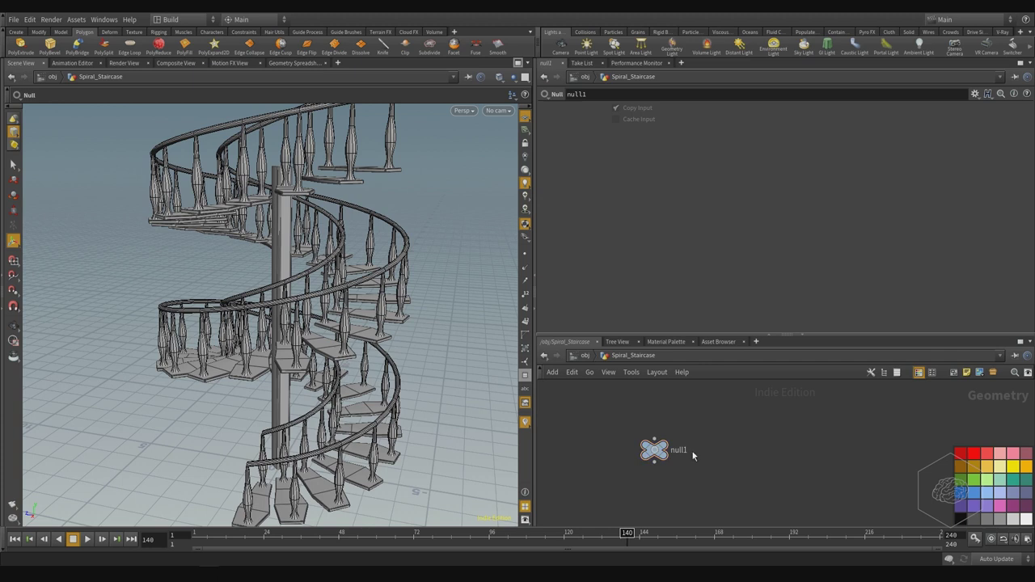
Rename the new null to Controller and frame it beside the transform5 column branch.
double_click(680, 450)
text(C)
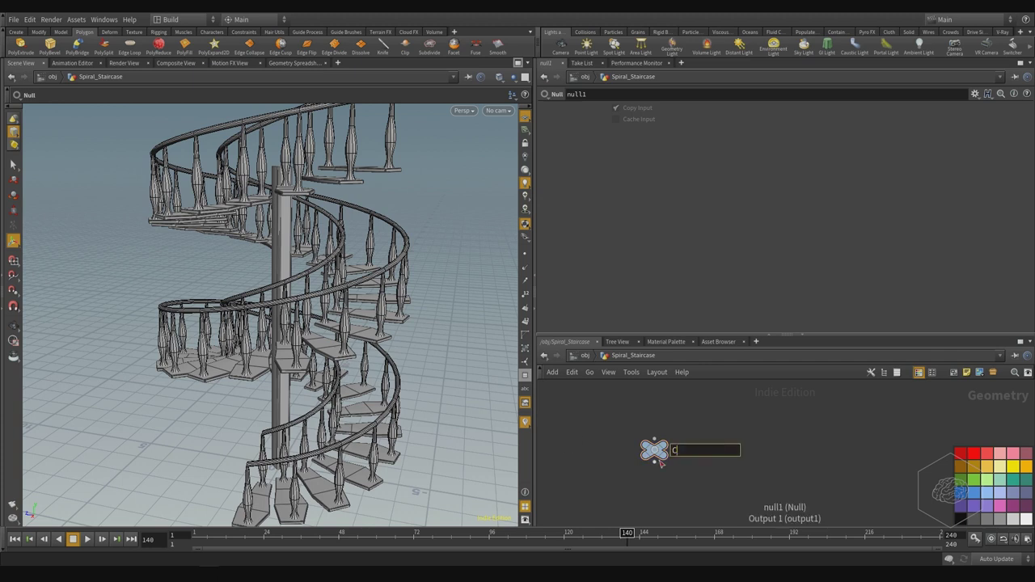
text(ontroller)
key(Return)
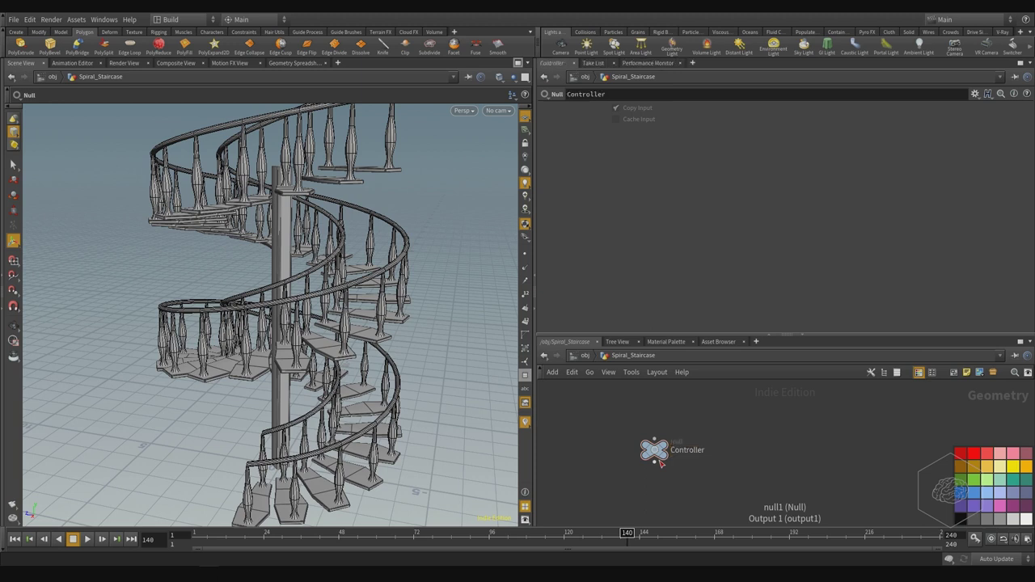
middle_drag(714, 453, 827, 462)
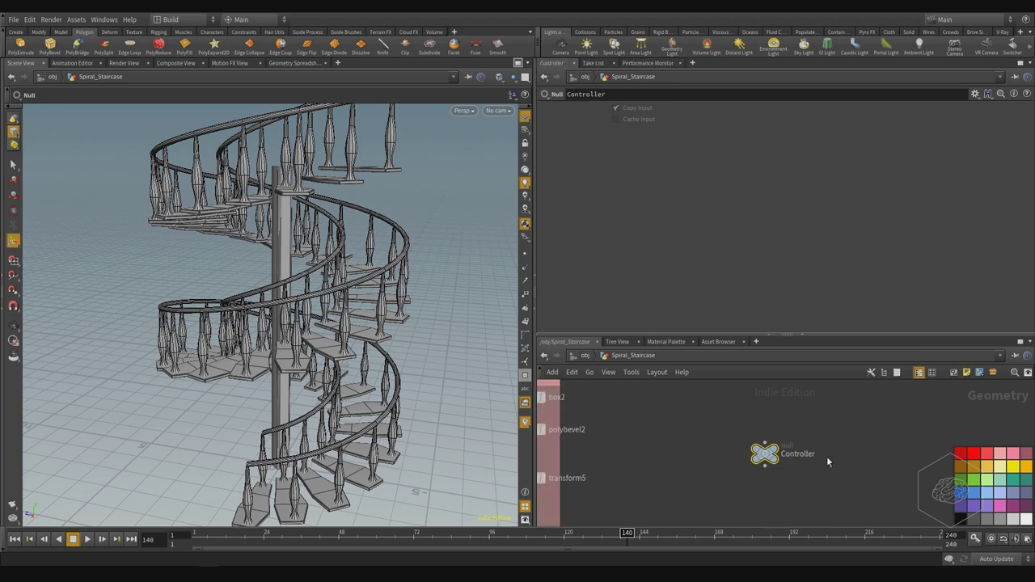
scroll(827, 462, down, 3)
scroll(793, 476, up, 3)
drag(896, 414, 698, 476)
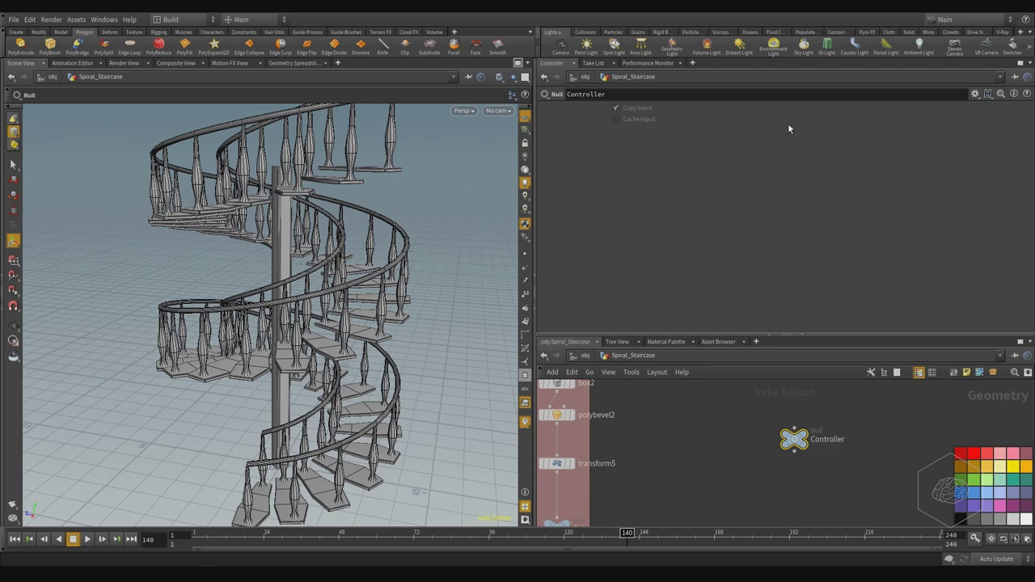
Edit the Controller node's parameter interface and add a Float parameter under root.
click(974, 94)
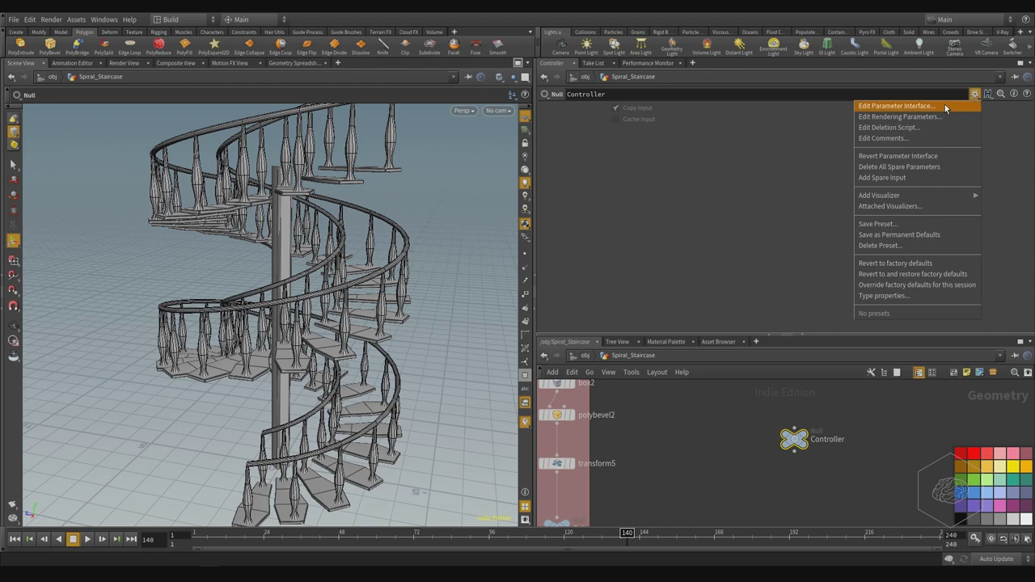
click(944, 105)
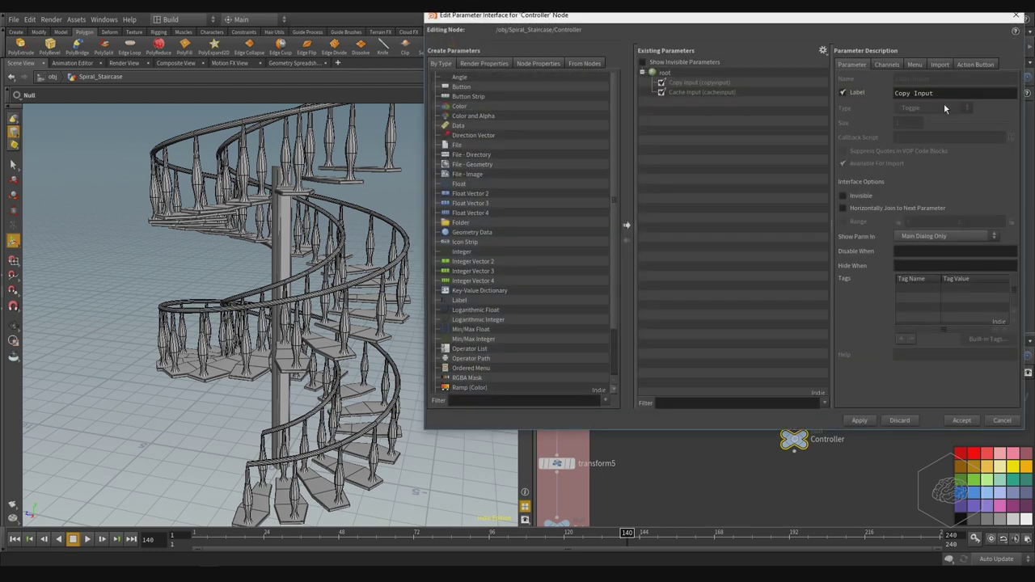
drag(695, 21, 527, 62)
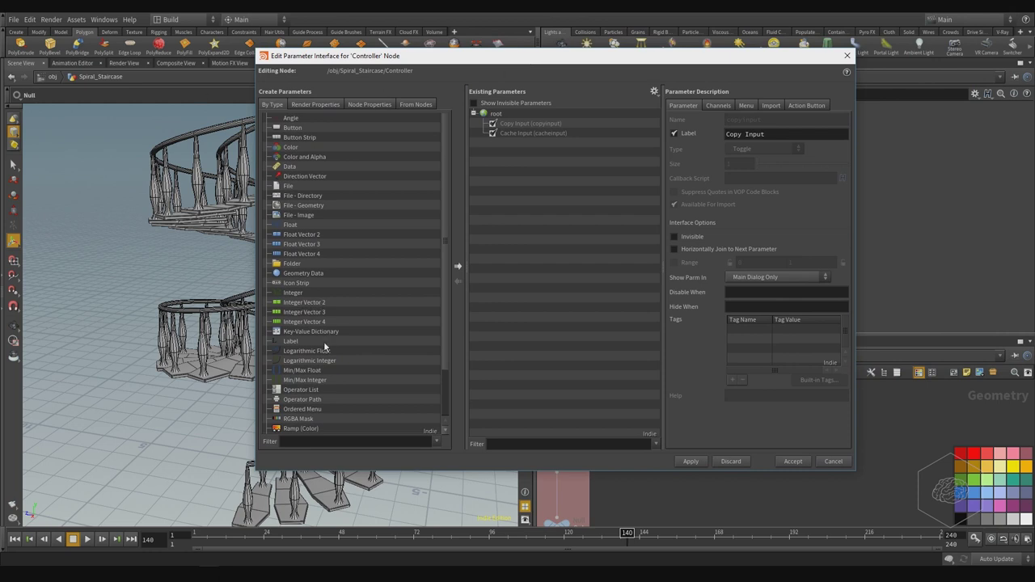
click(289, 295)
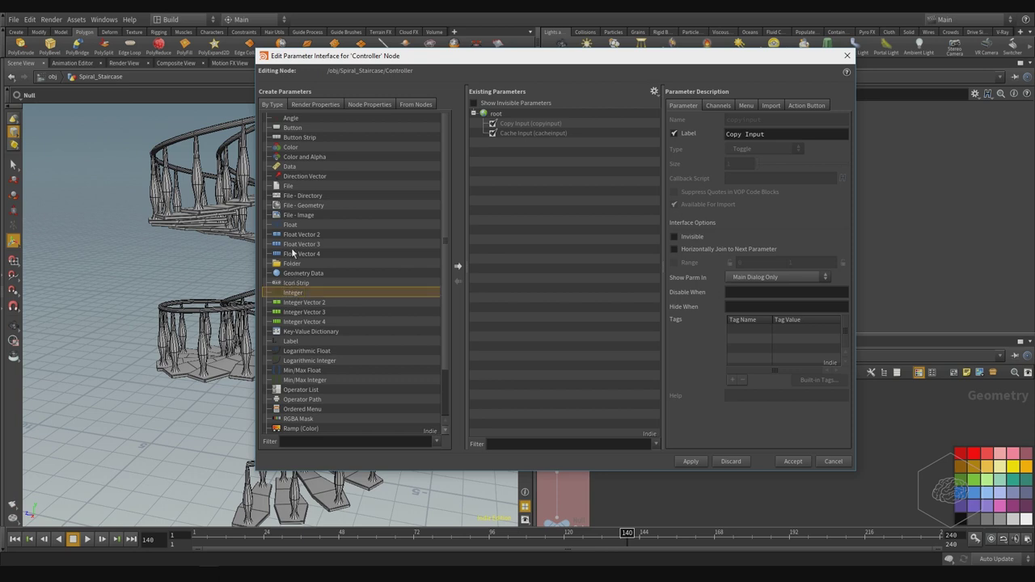
click(291, 225)
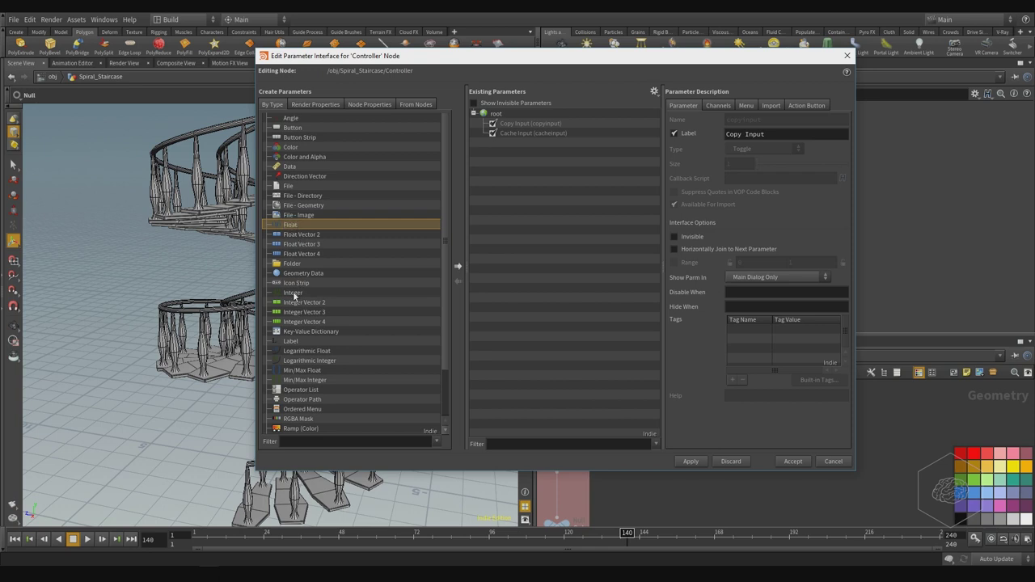
click(292, 293)
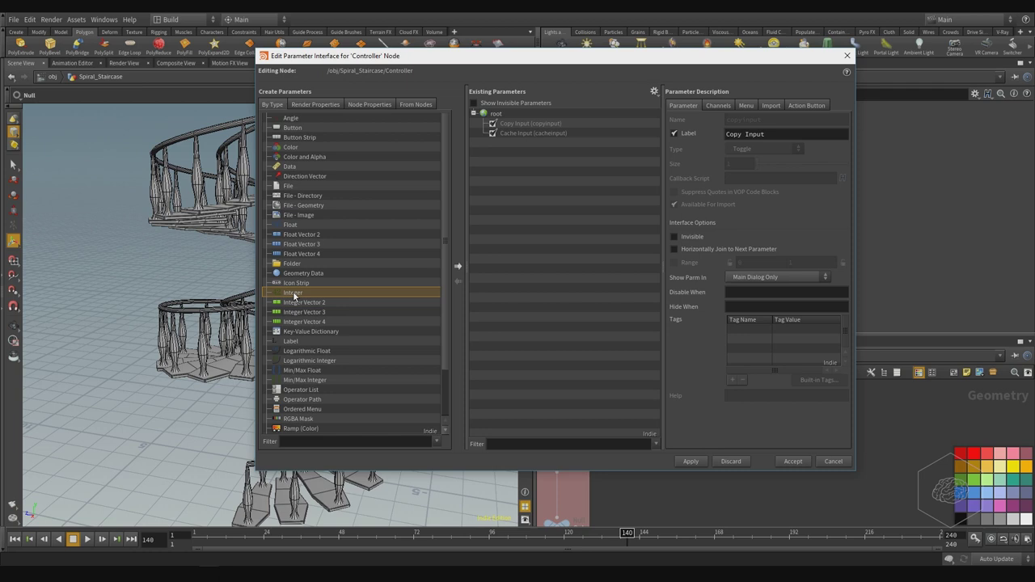
click(291, 226)
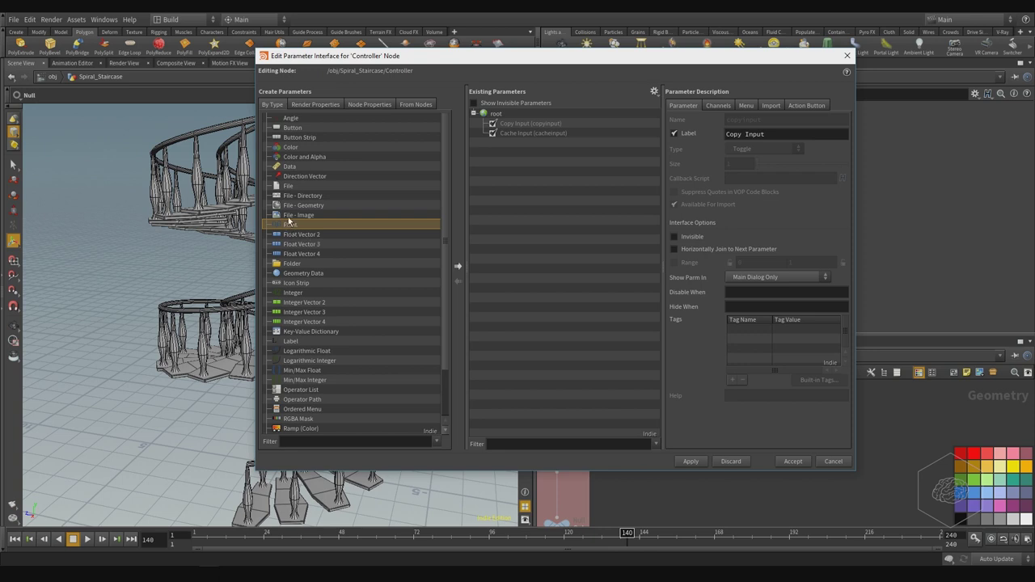
drag(288, 230, 501, 118)
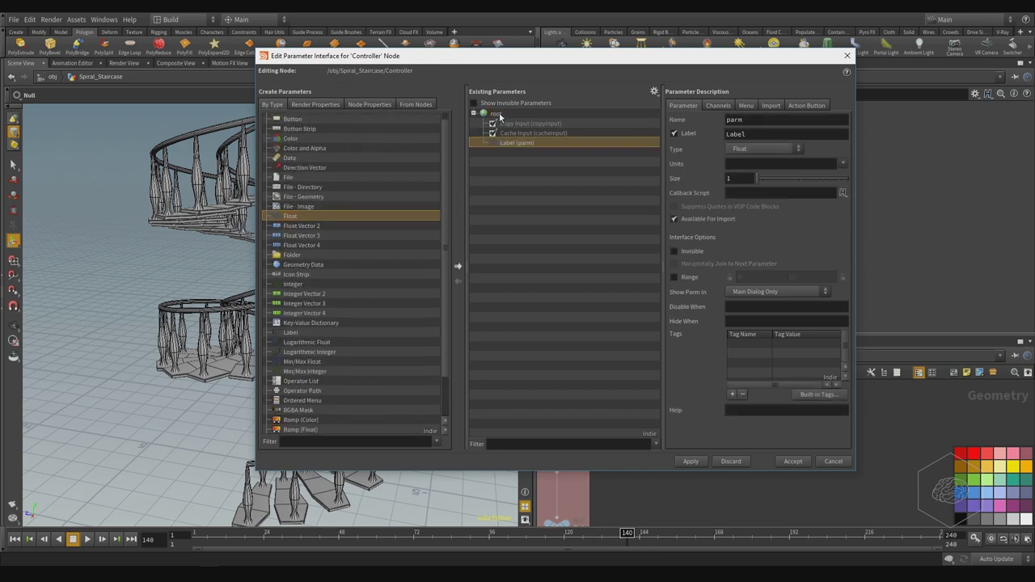
Set both the name and the label of the new float parameter to SStair_heights.
double_click(767, 119)
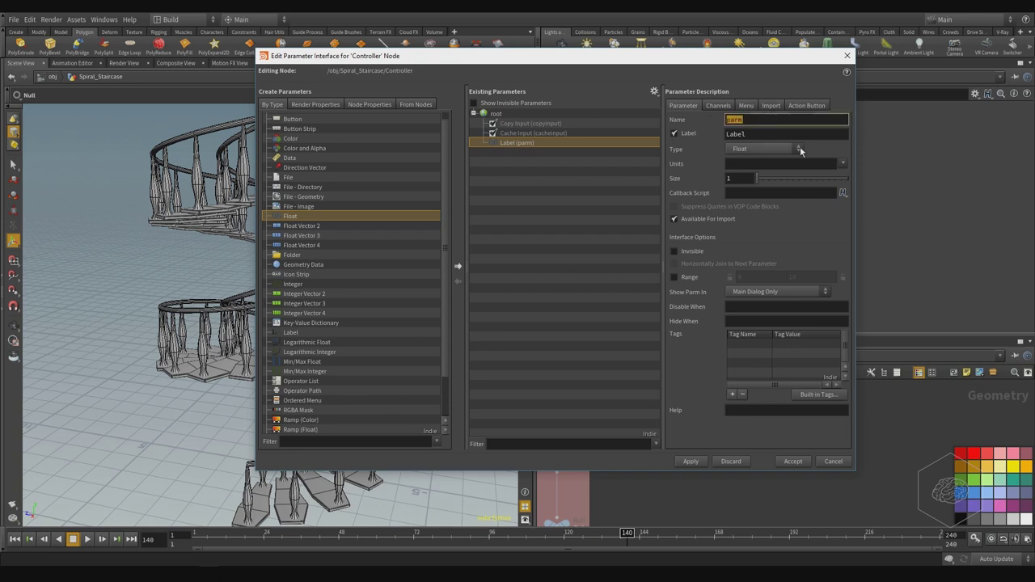
text(SStair_heights)
key(Return)
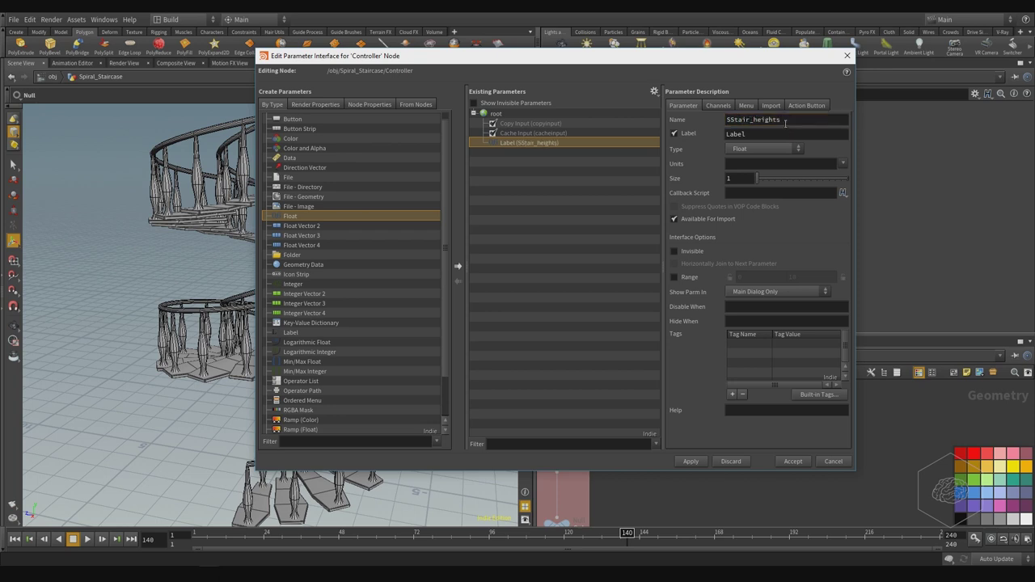
key(Tab)
text(SStair_heights)
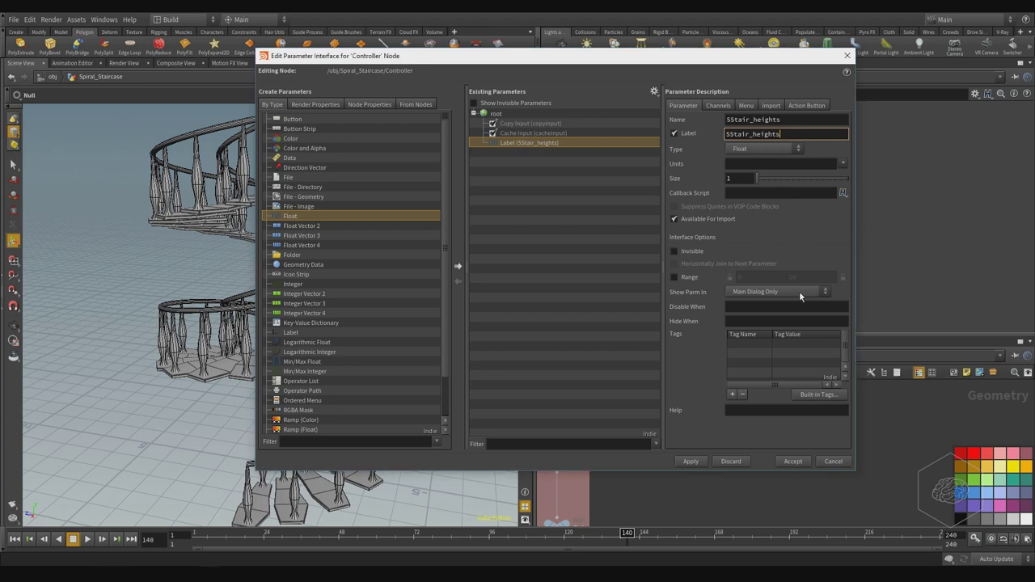
click(675, 277)
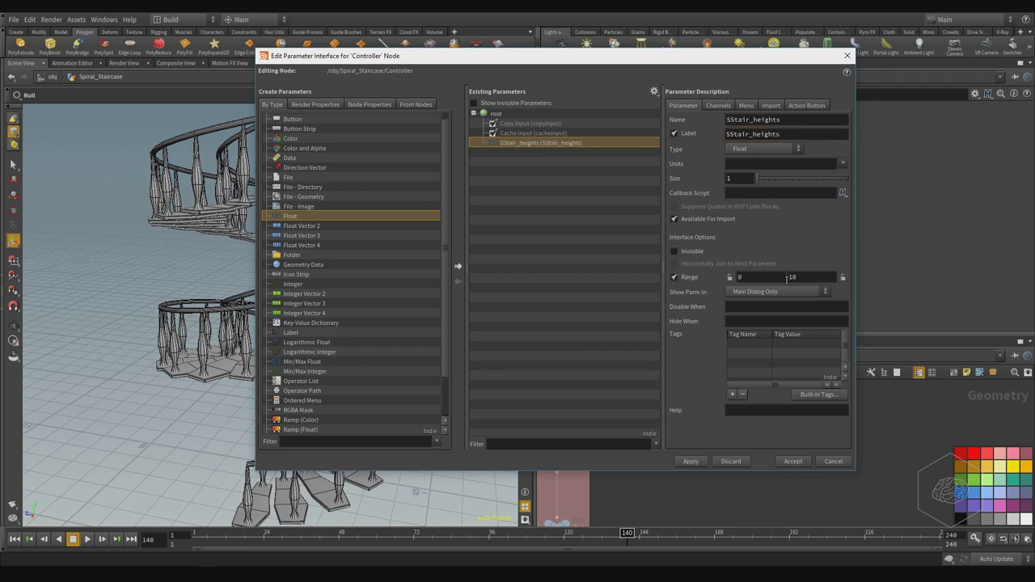
click(768, 277)
click(674, 277)
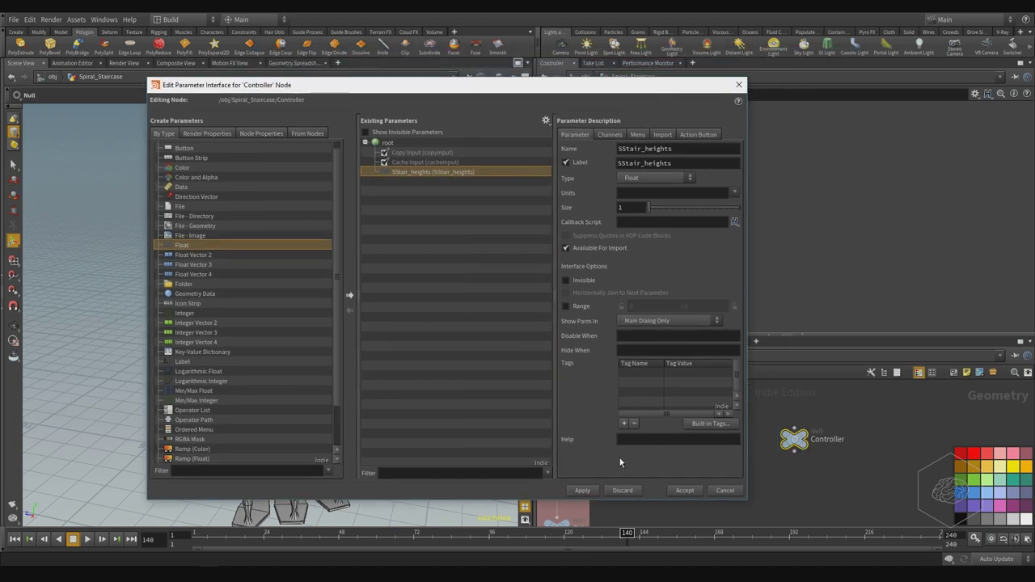
Apply the new parameter to the Controller node and raise SStair_heights to 10.
click(589, 490)
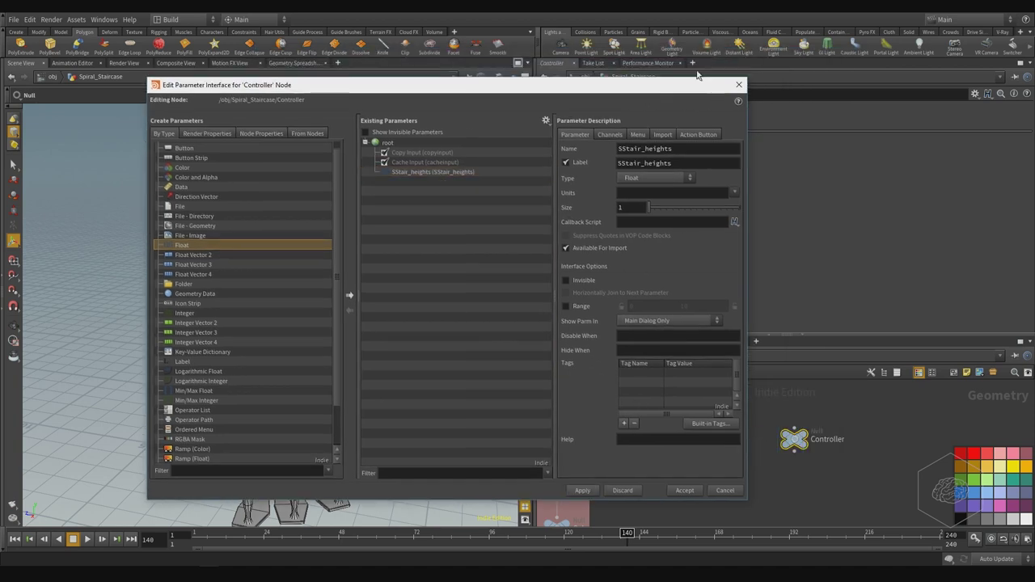
drag(657, 87, 405, 90)
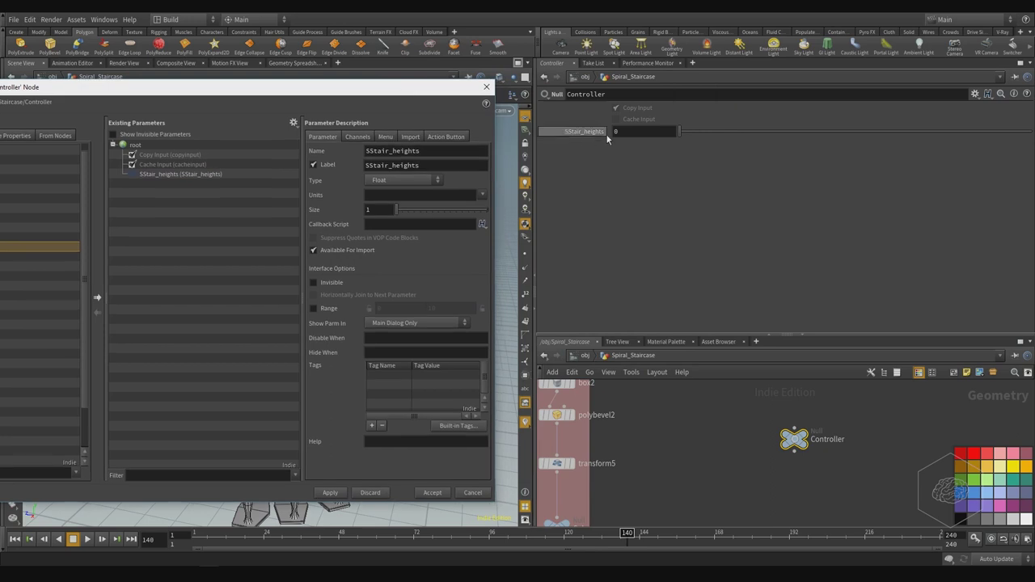
drag(682, 130, 1031, 129)
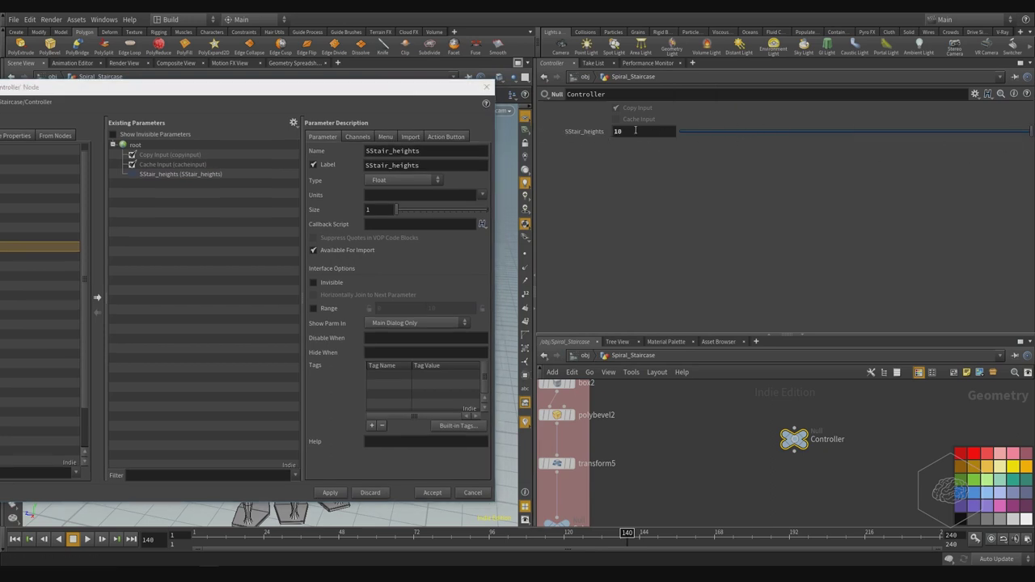
ctrl+middle_click(640, 131)
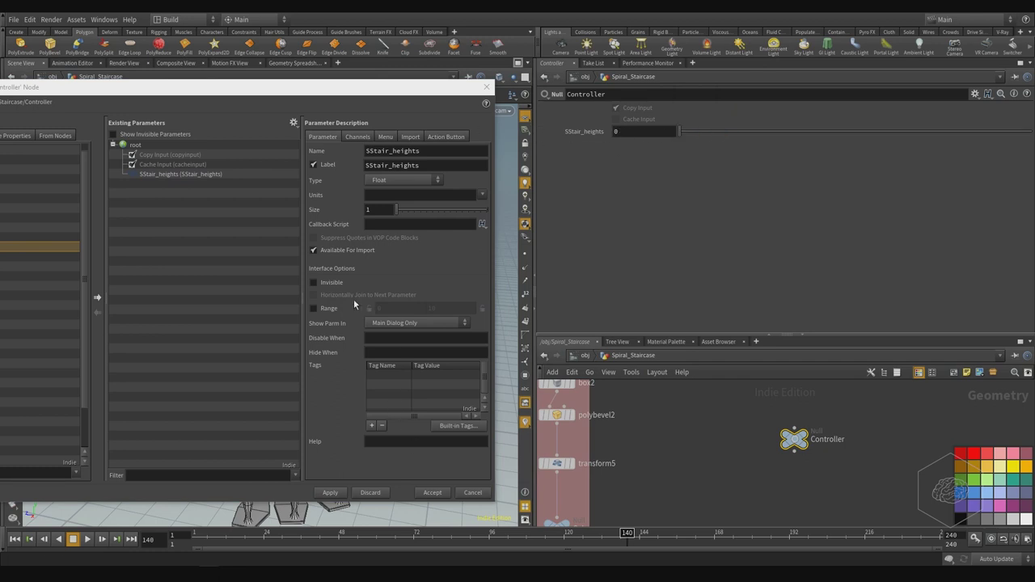
key(ctrl+z)
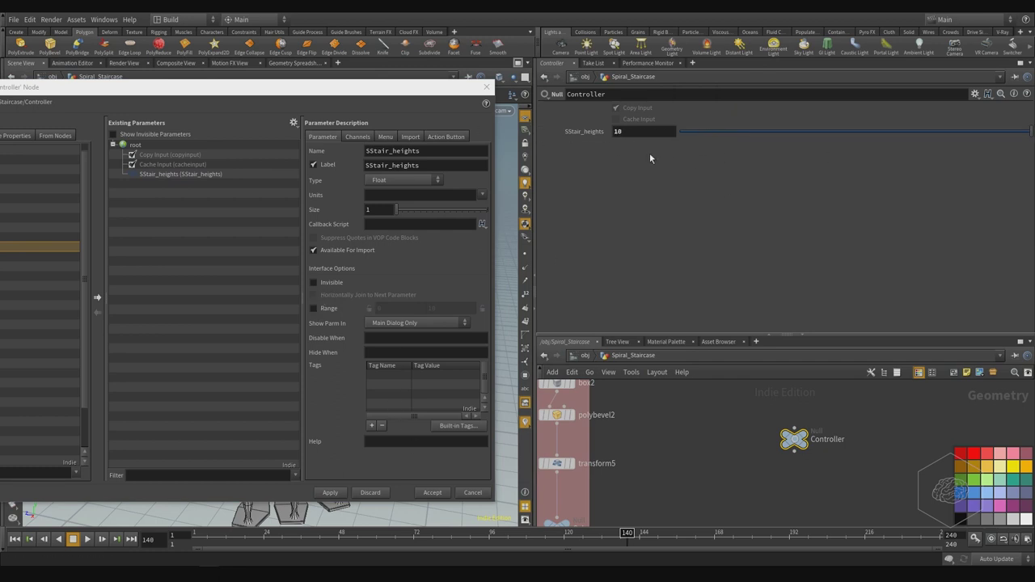
Try values beyond the slider range for SStair_heights and set it back to 10.
click(647, 130)
text(0)
key(Return)
text(00)
key(Return)
double_click(634, 129)
text(10)
key(Return)
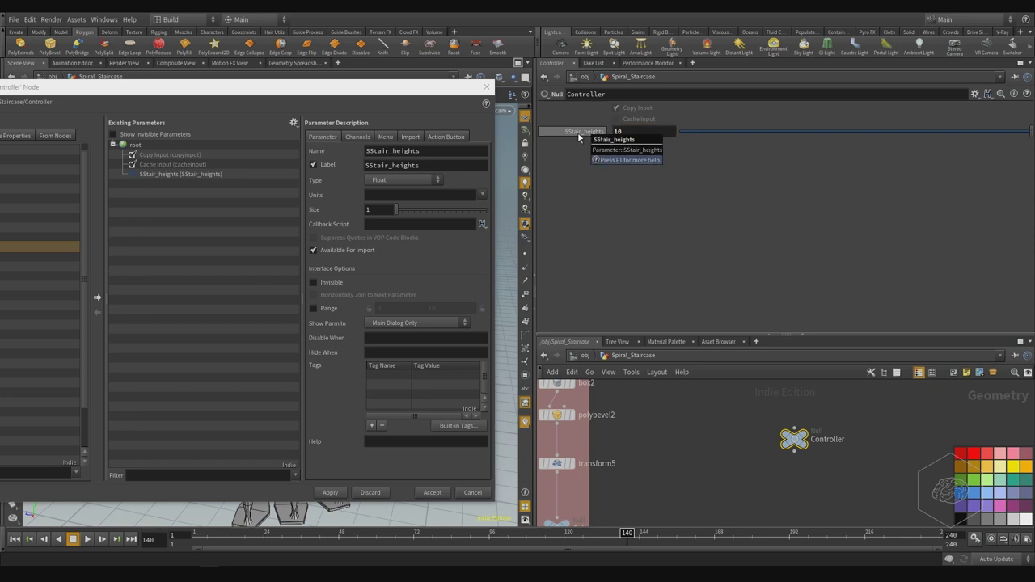
Accept the Controller's parameter interface and copy the Y scale parameter of the column's transform5 node.
drag(384, 87, 558, 97)
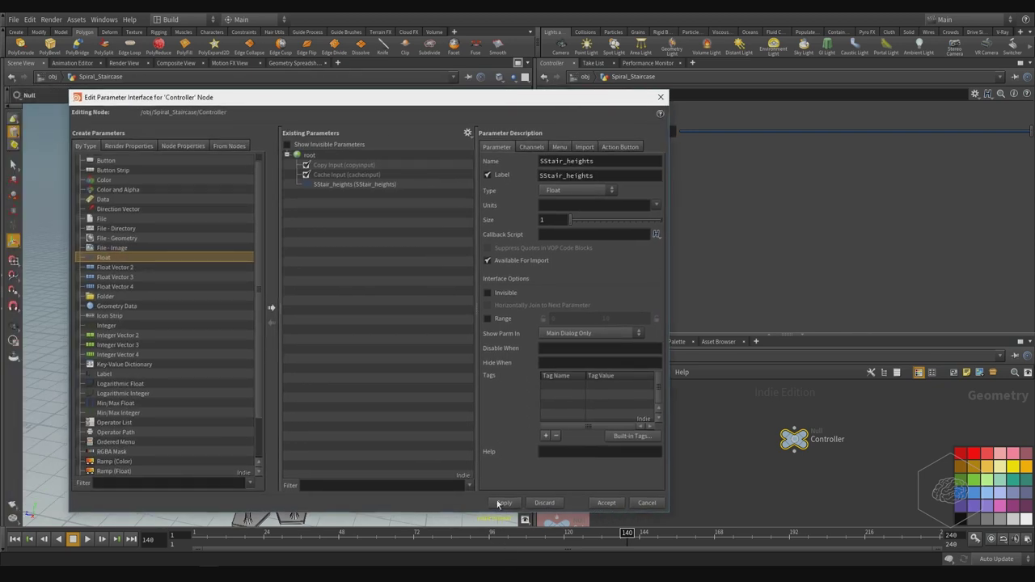
click(606, 502)
click(662, 411)
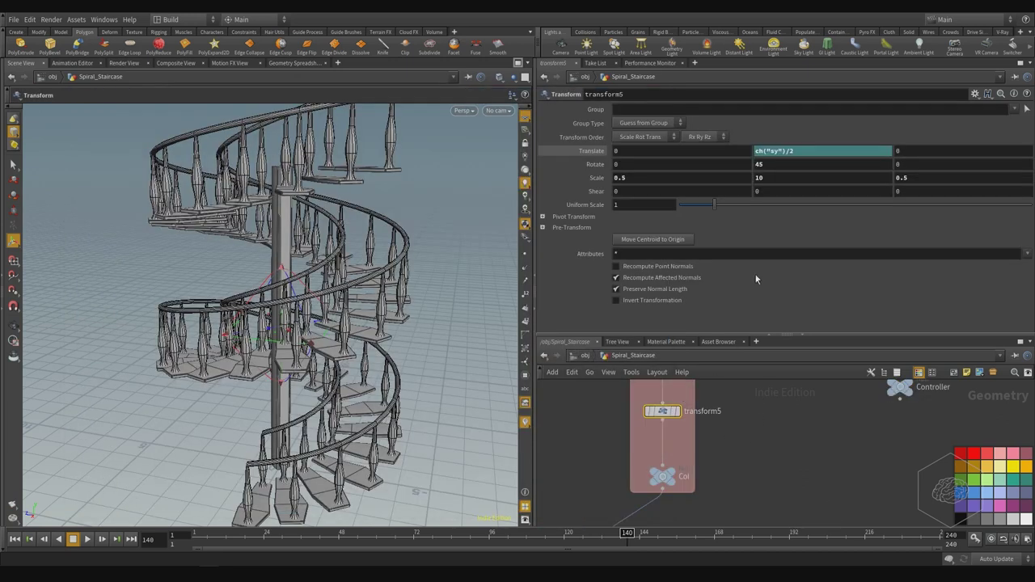
right_click(766, 178)
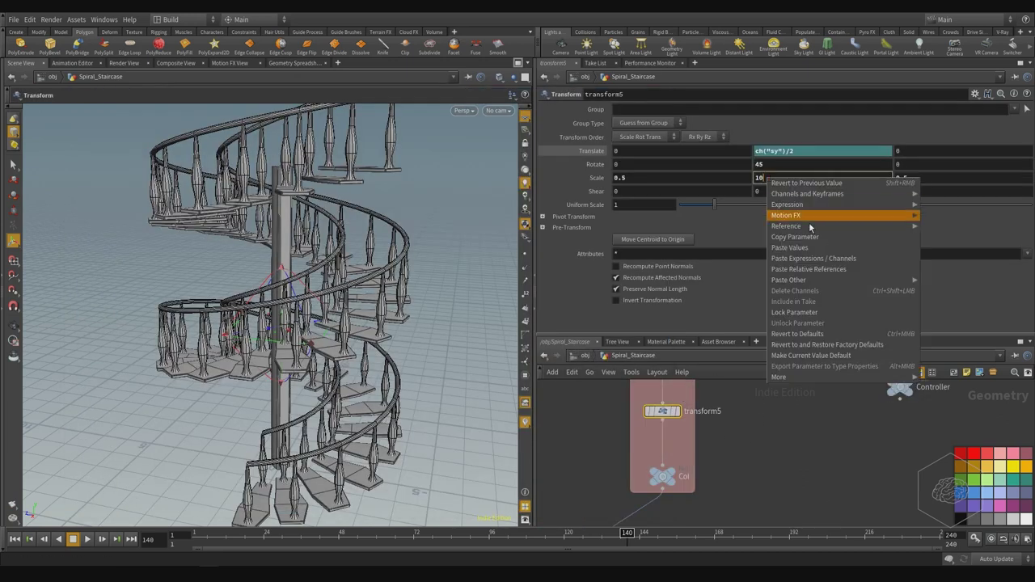
click(871, 237)
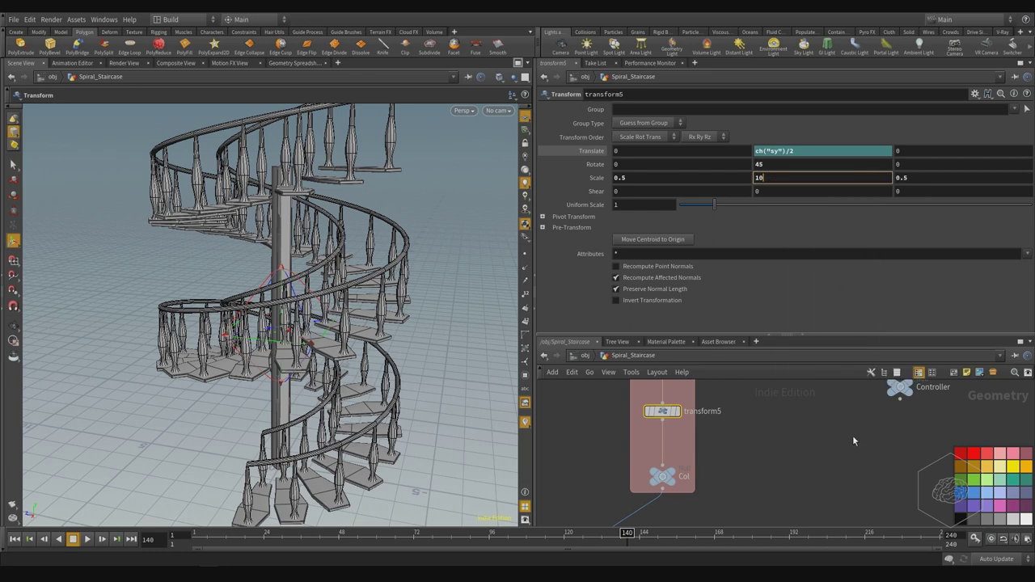
Select the Controller node and copy its SStair_heights parameter.
middle_drag(852, 435, 733, 454)
click(796, 407)
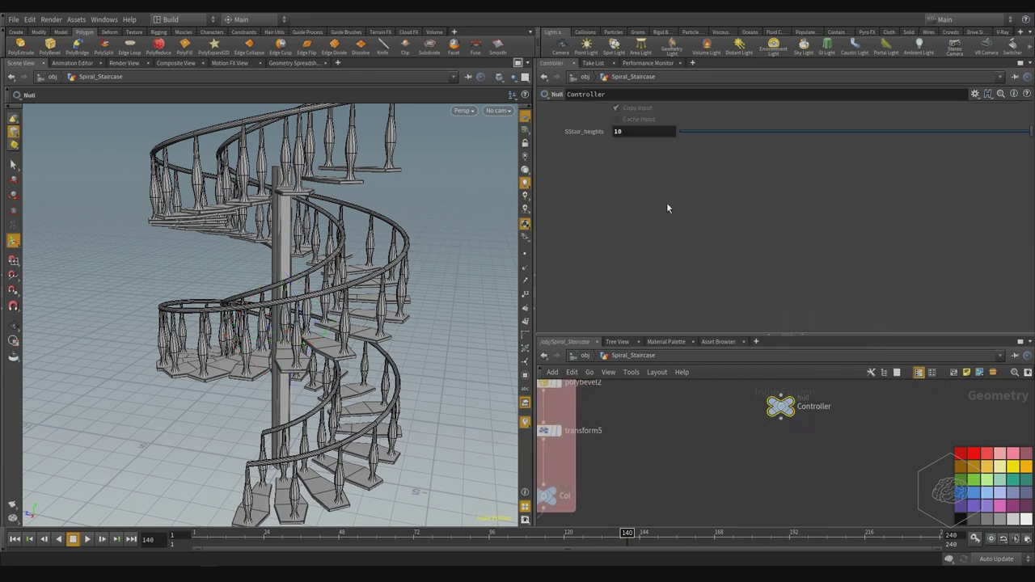
right_click(624, 133)
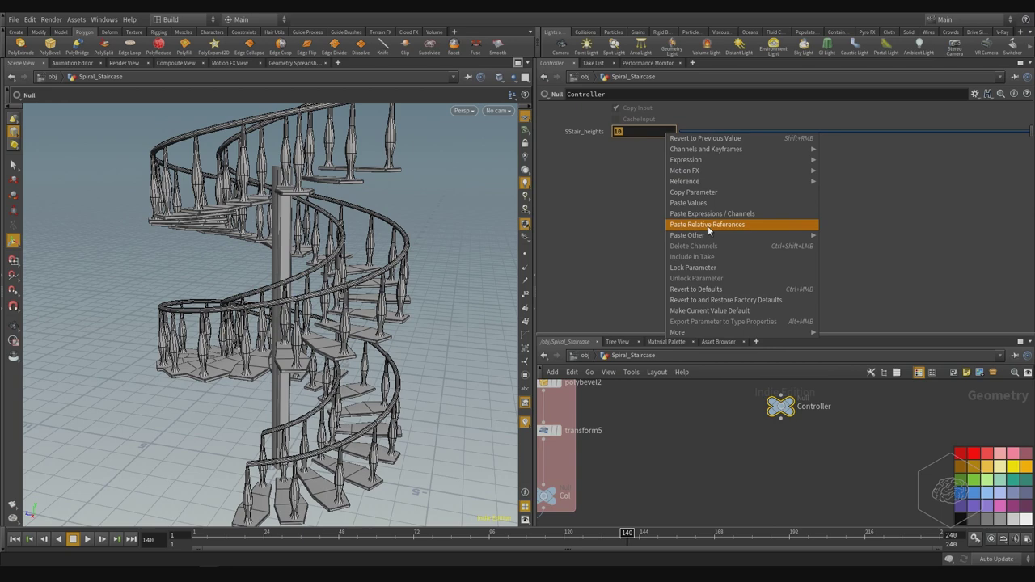
click(692, 193)
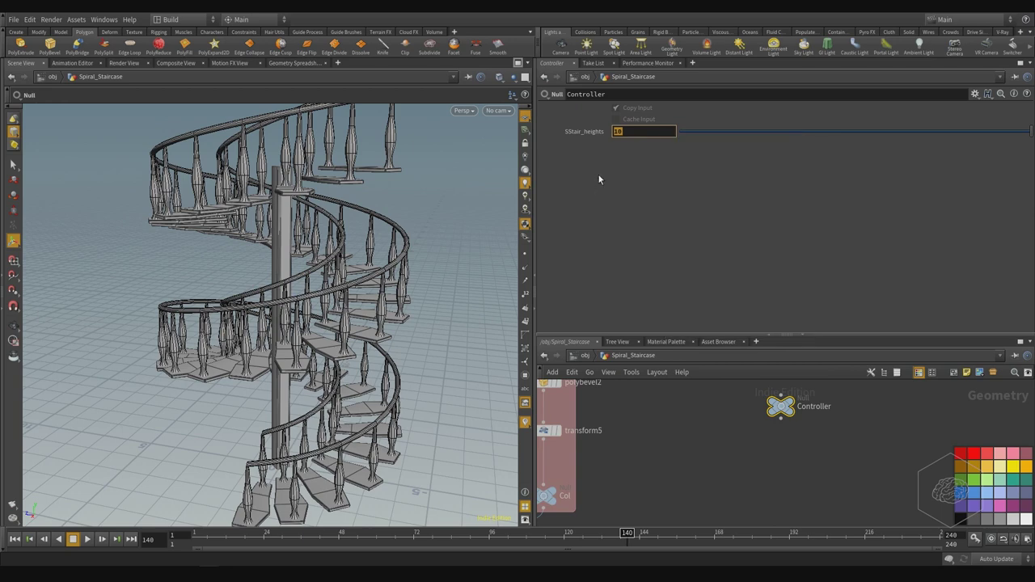
Open transform5's parameters in a separate window and link its Y scale to the Controller's SStair_heights with a relative channel reference.
middle_drag(721, 456, 751, 456)
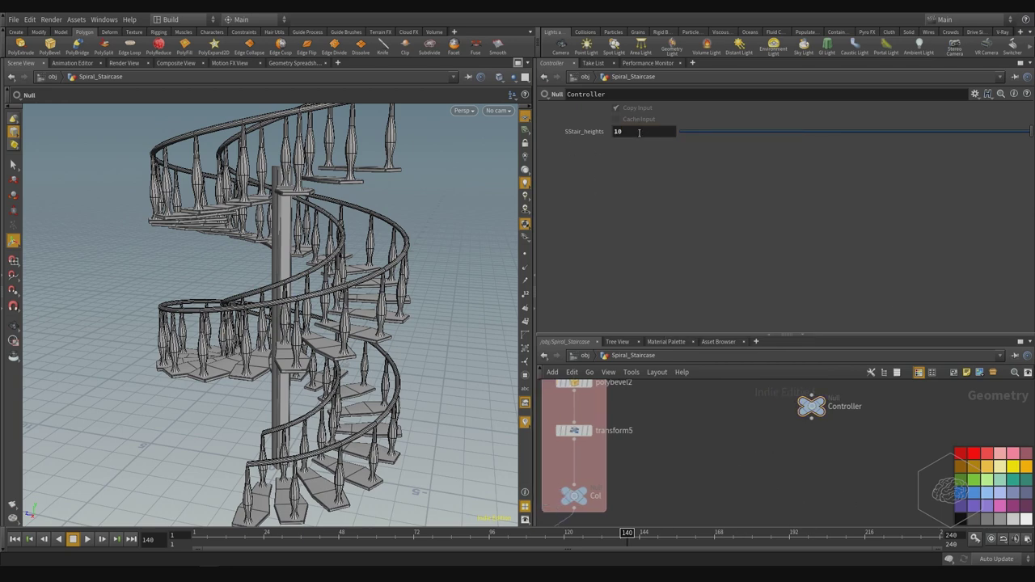
right_click(583, 434)
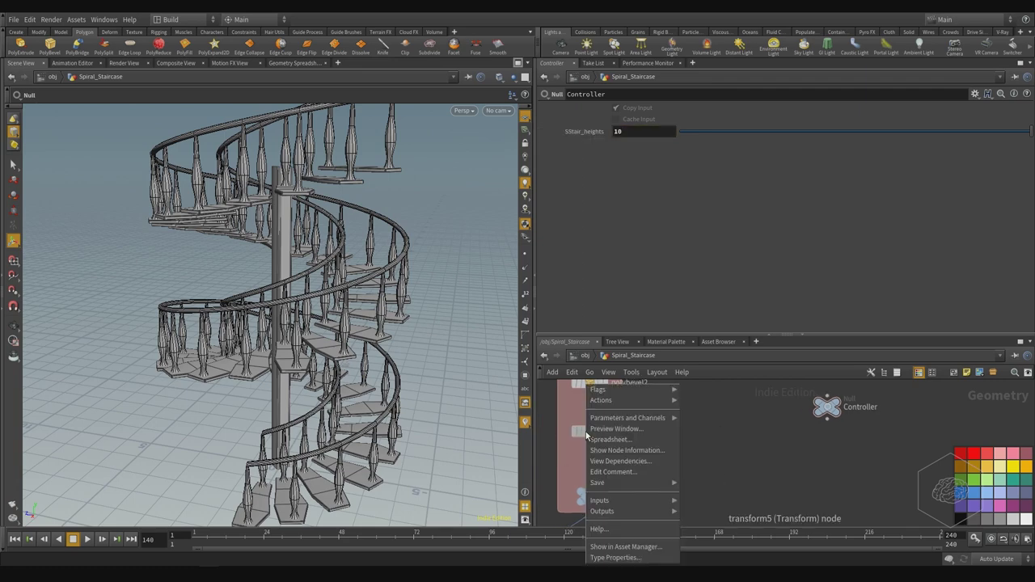
mouse_move(663, 420)
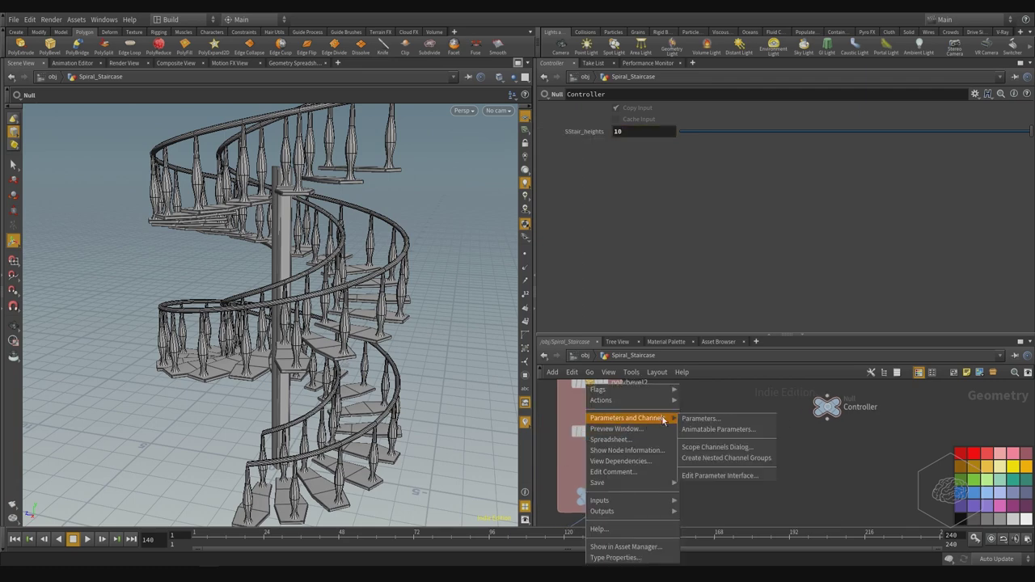
click(699, 418)
drag(607, 229, 342, 120)
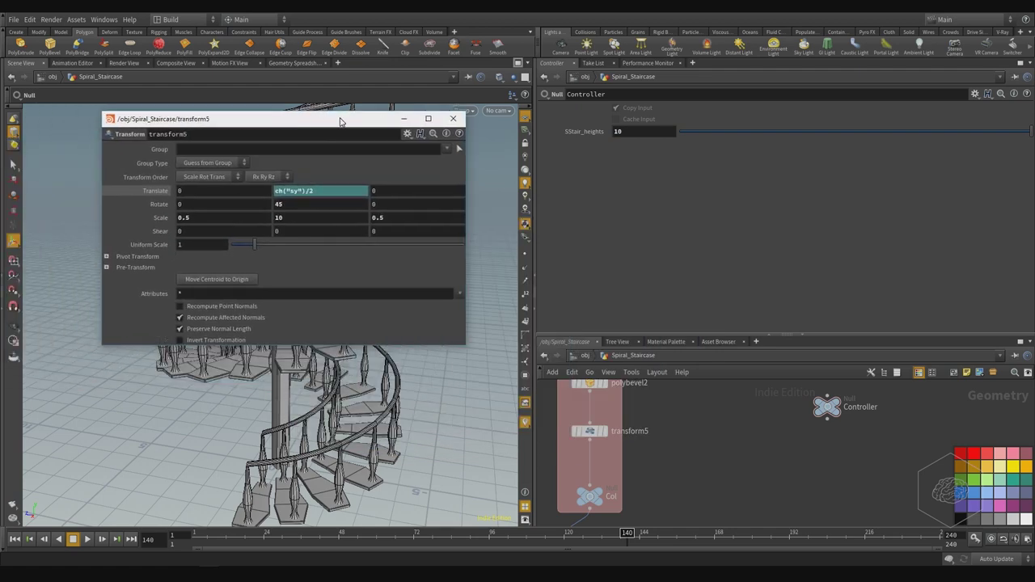
drag(471, 158, 303, 223)
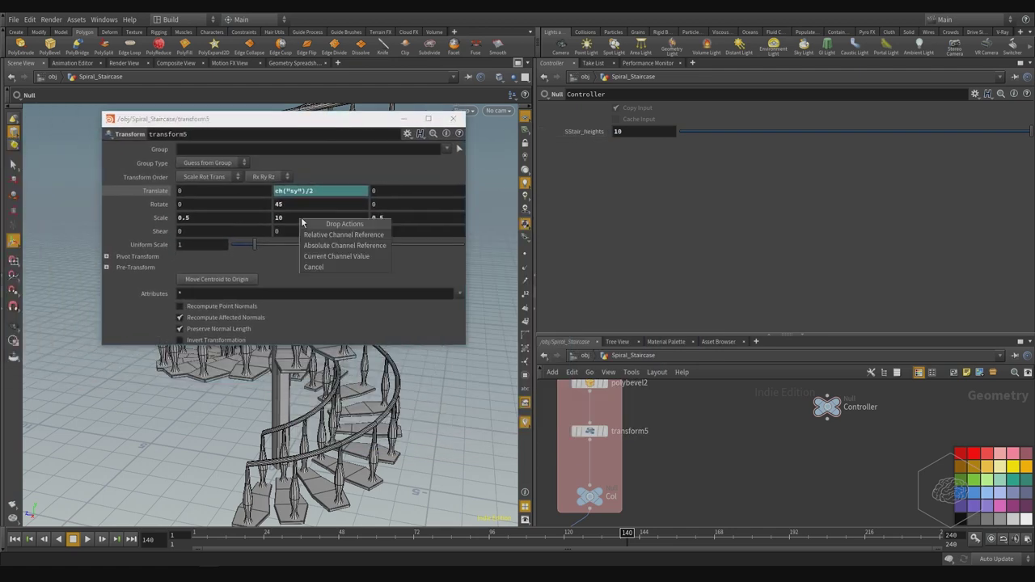
click(353, 234)
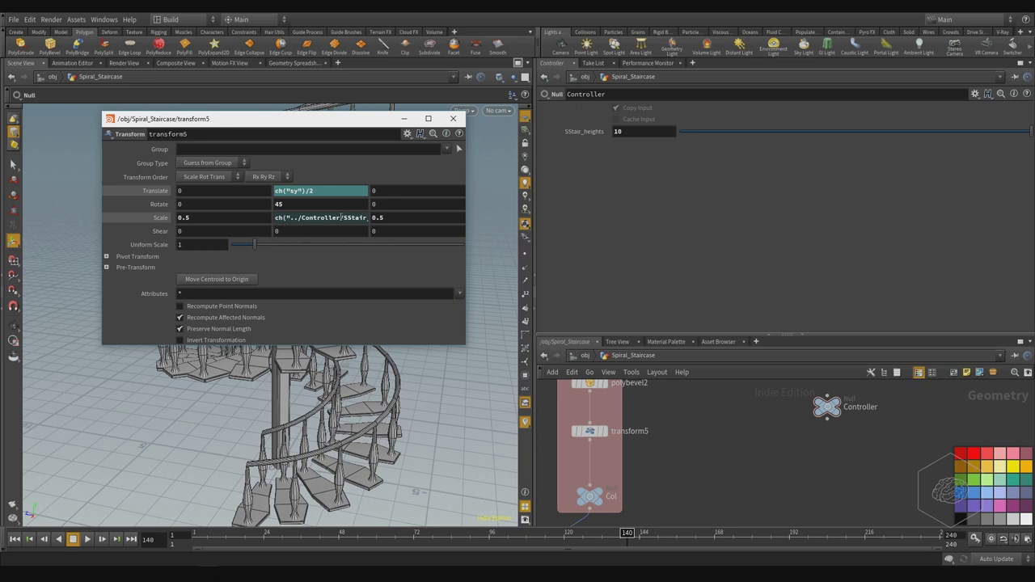
click(166, 221)
click(328, 219)
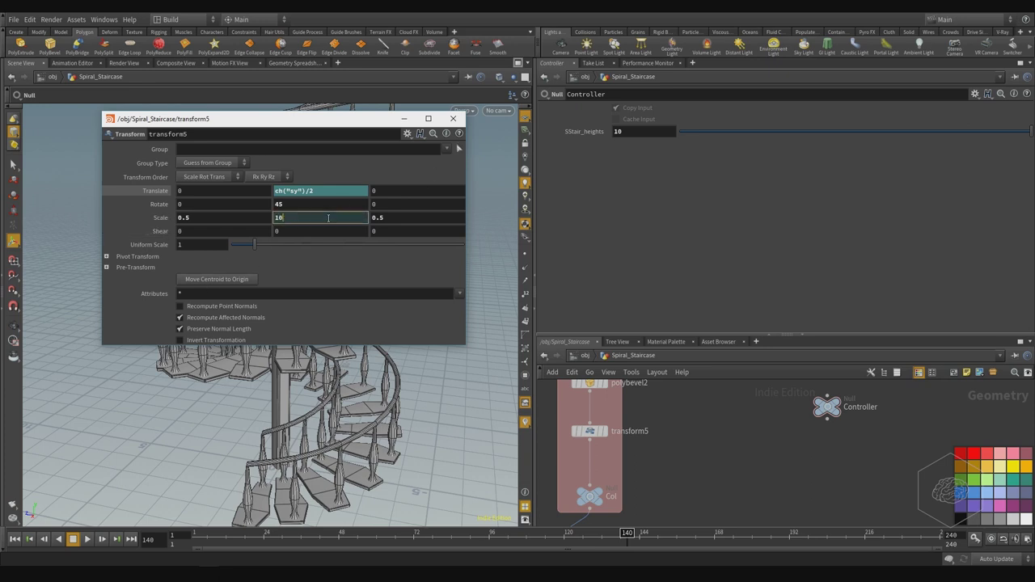
click(457, 119)
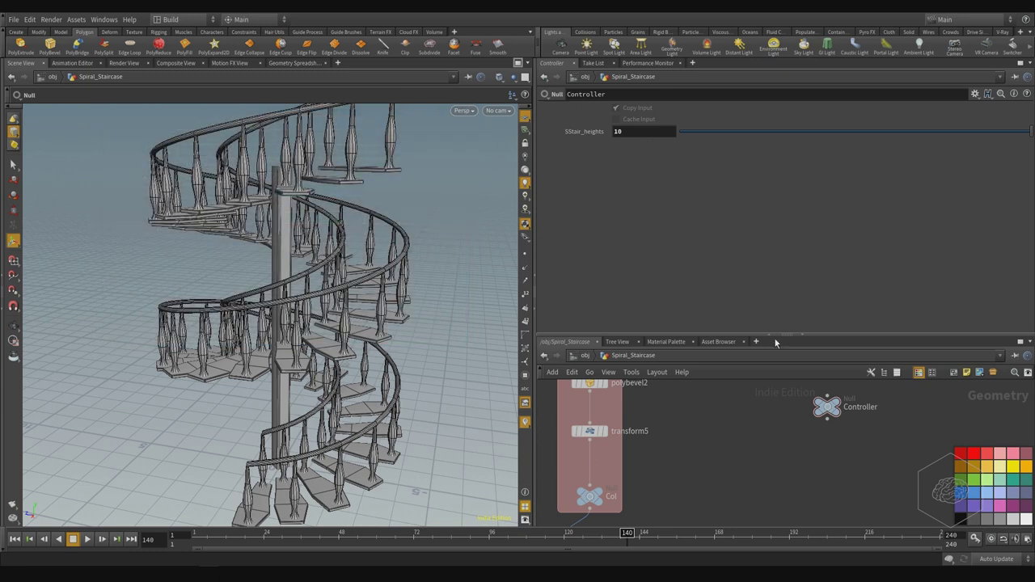
Test the linked staircase height by setting SStair_heights to 5 and lowering it to 2.14.
drag(862, 476, 760, 373)
click(618, 131)
text(5)
key(Return)
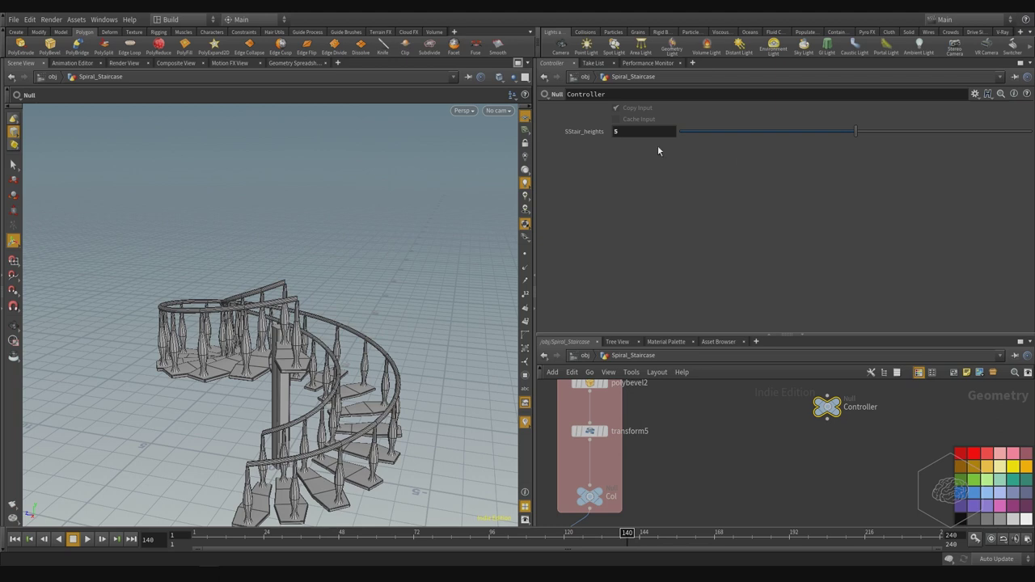
drag(733, 134, 755, 157)
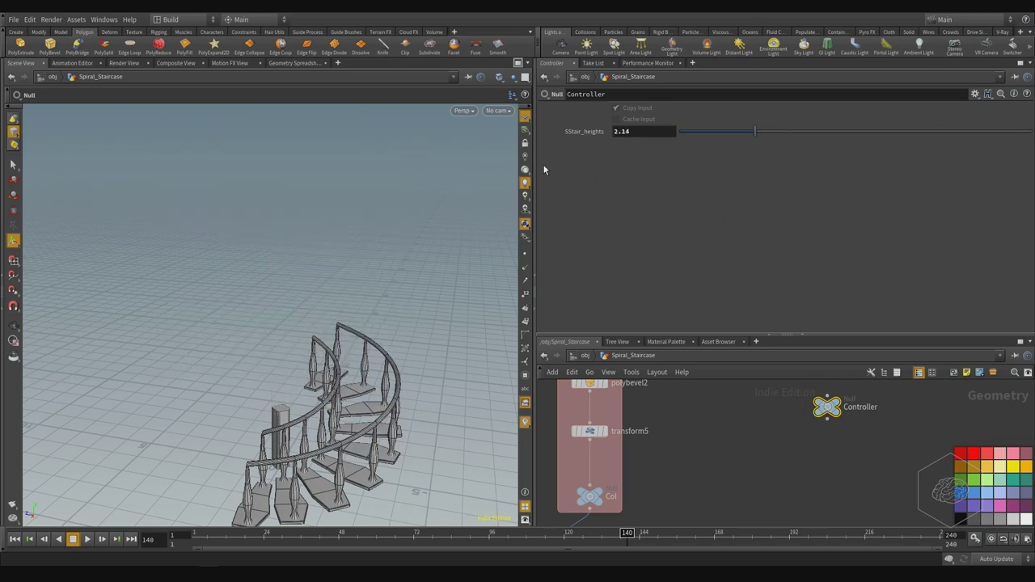
Examine the Spiral_Staircase geometry's parameter interface at object level, close it and return inside the geometry network.
click(585, 76)
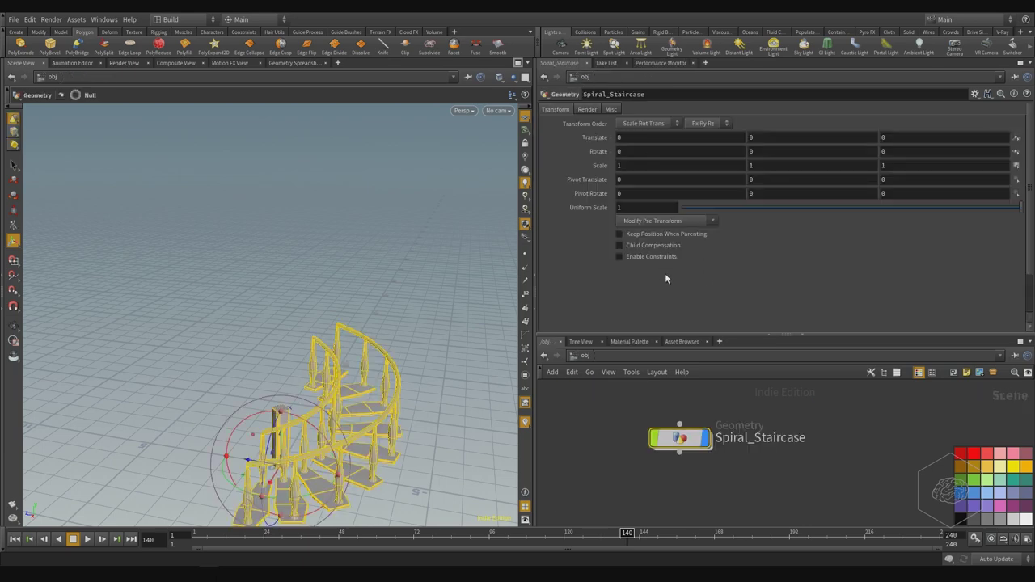
click(974, 94)
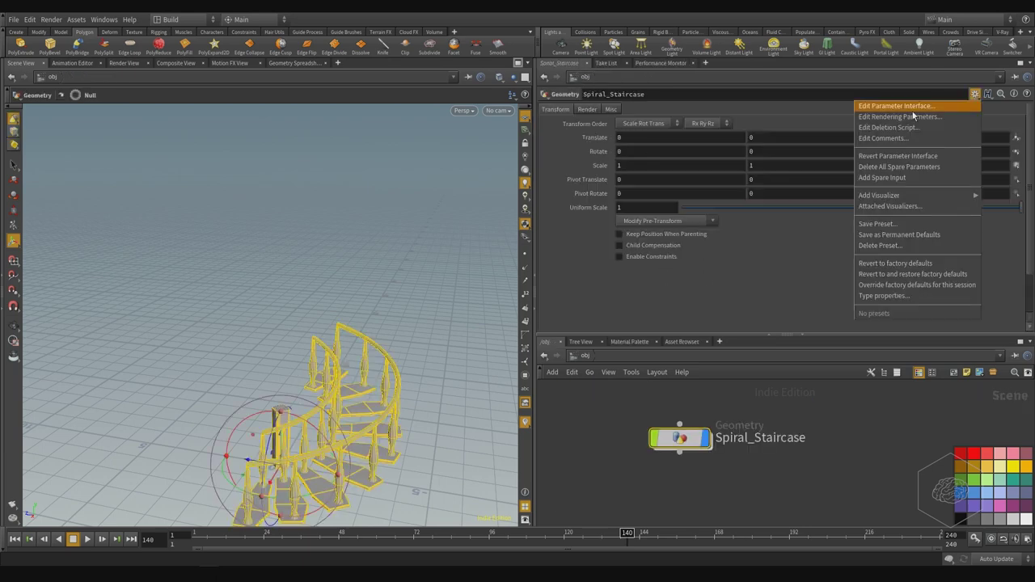
click(912, 113)
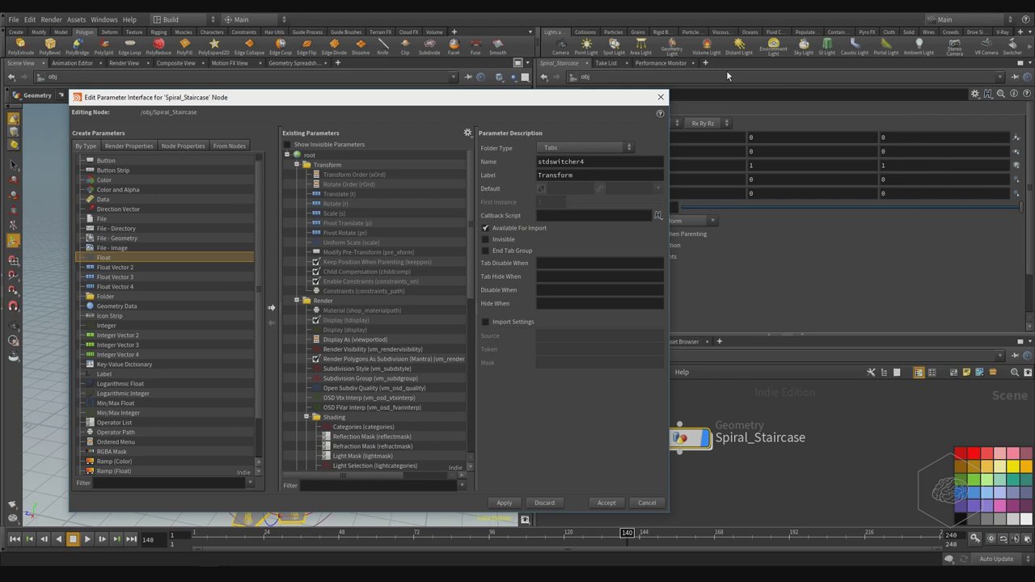
drag(489, 97, 523, 96)
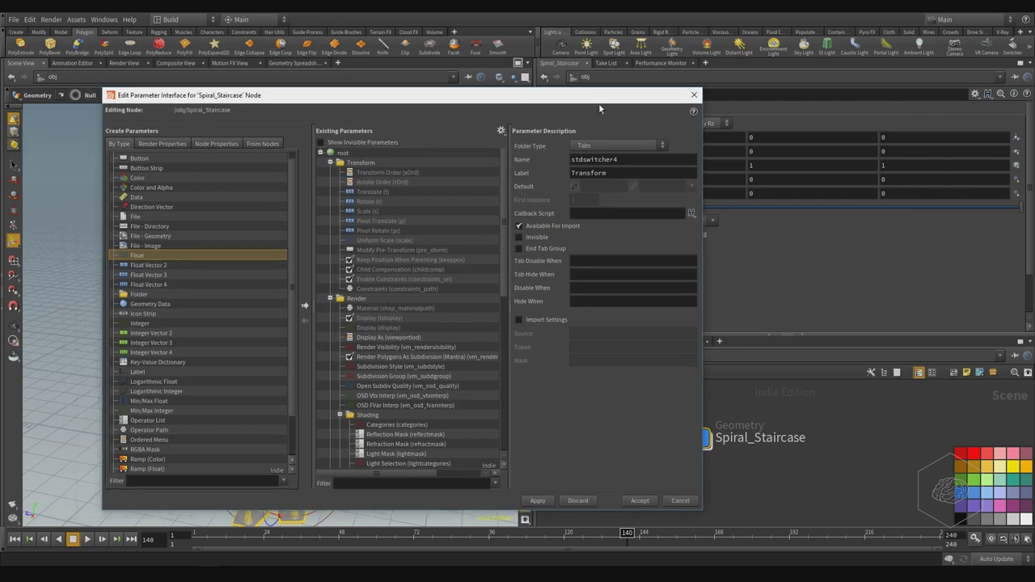
drag(599, 107, 419, 114)
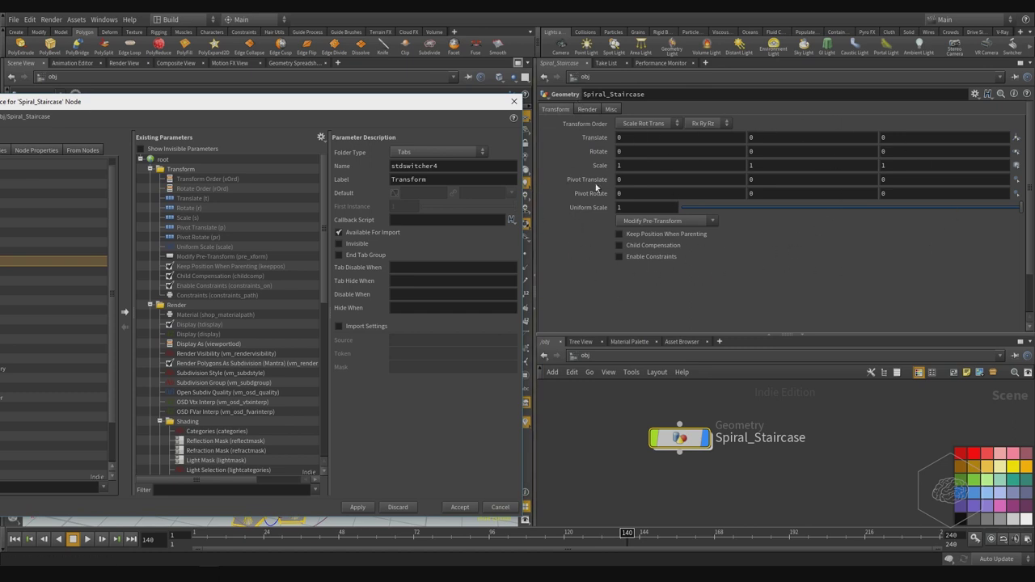
drag(245, 103, 325, 103)
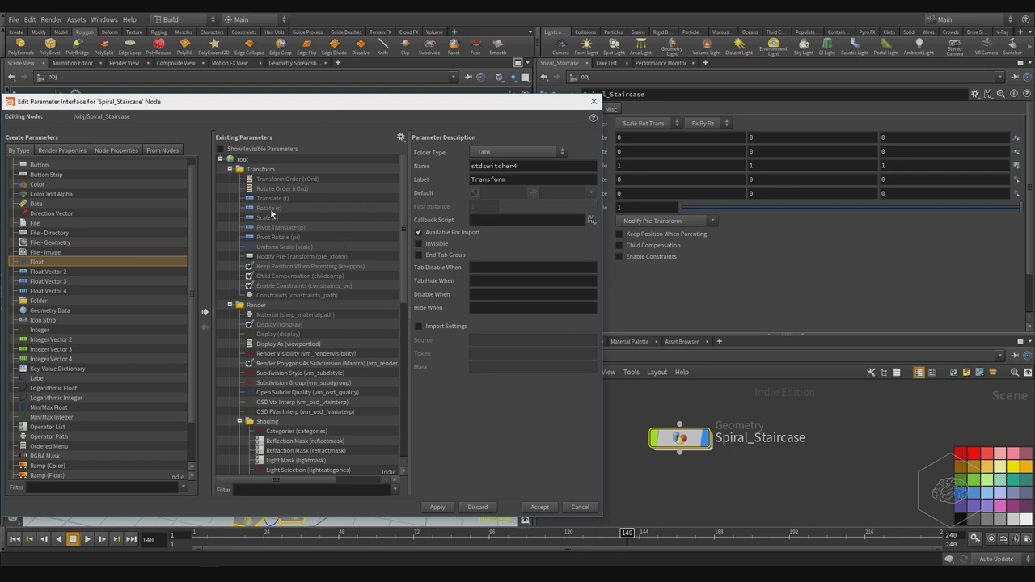
click(594, 101)
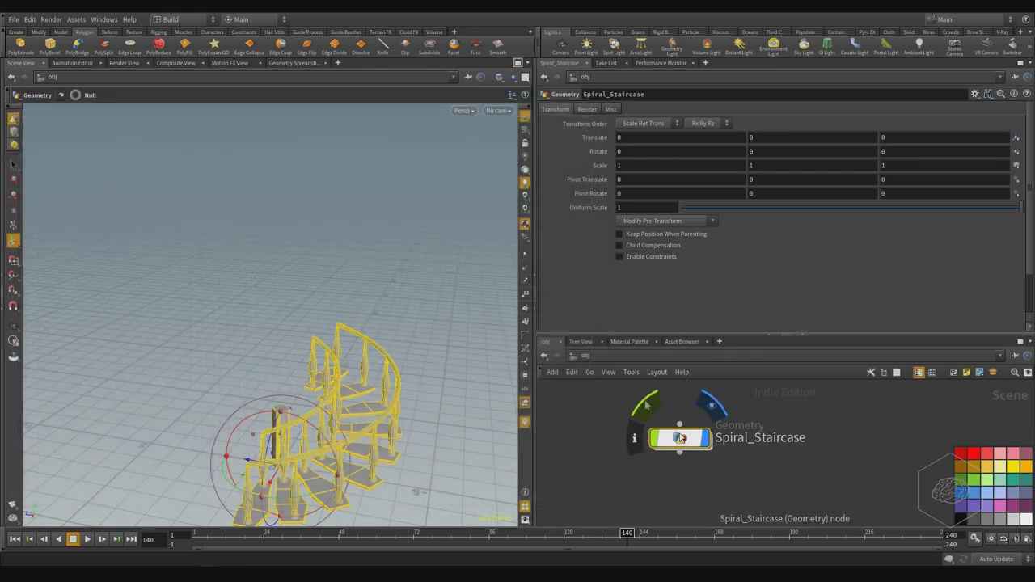
double_click(679, 437)
Try SStair_heights at 2.59 and set it to 0, with the node network given more room.
middle_drag(765, 436, 615, 441)
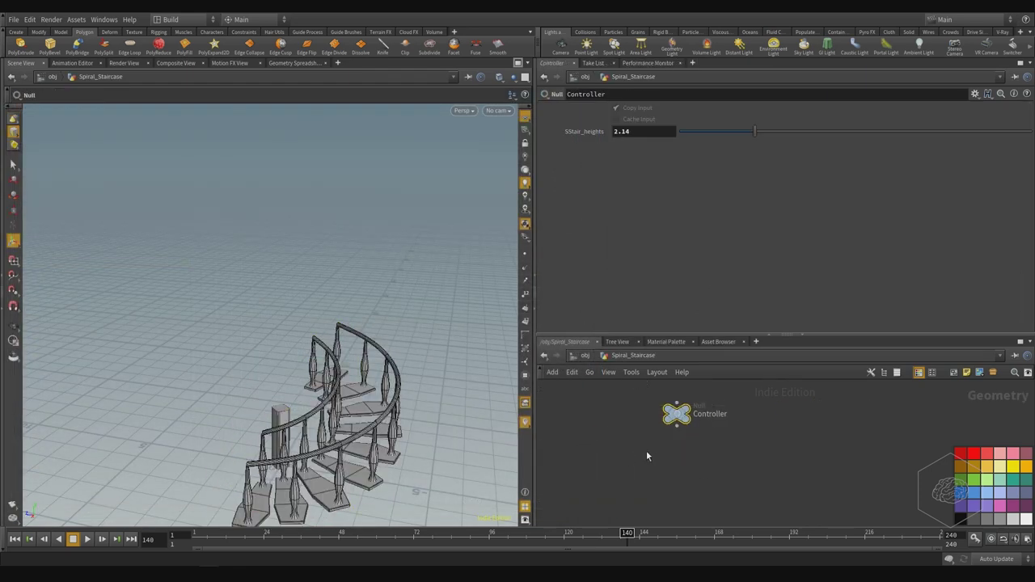
middle_drag(674, 456, 727, 457)
drag(736, 133, 929, 133)
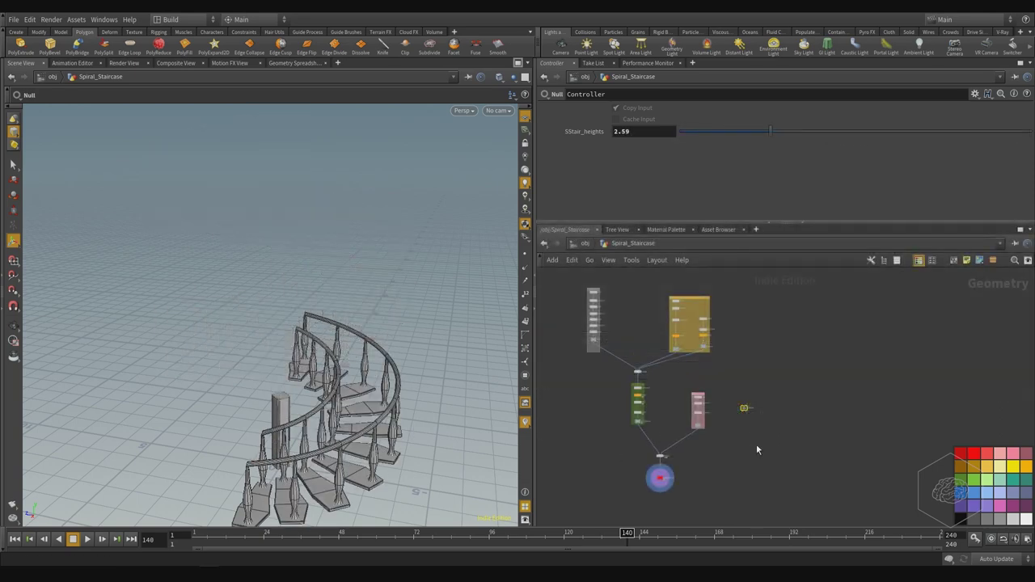
middle_drag(781, 421, 787, 419)
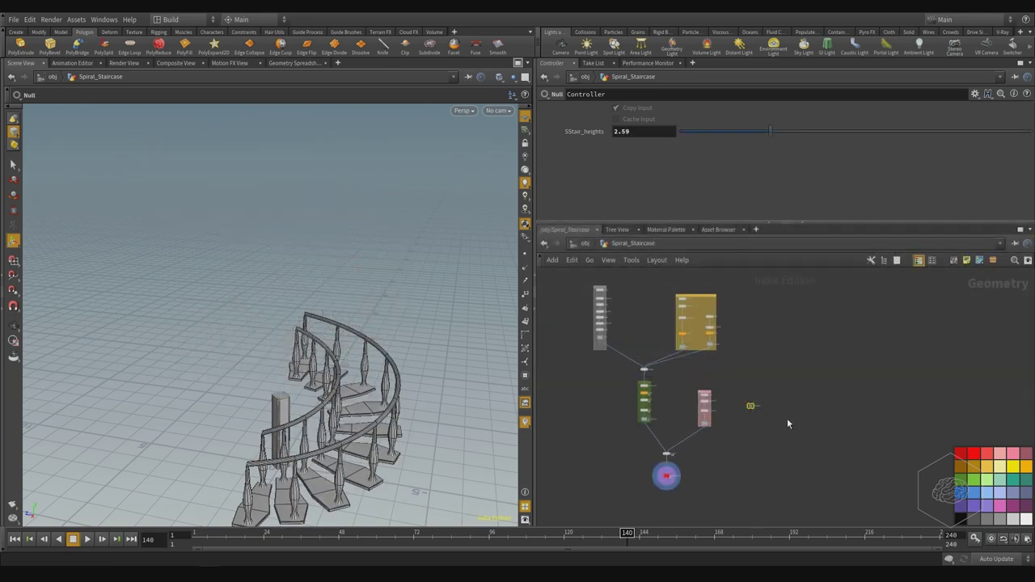
middle_drag(922, 460, 878, 470)
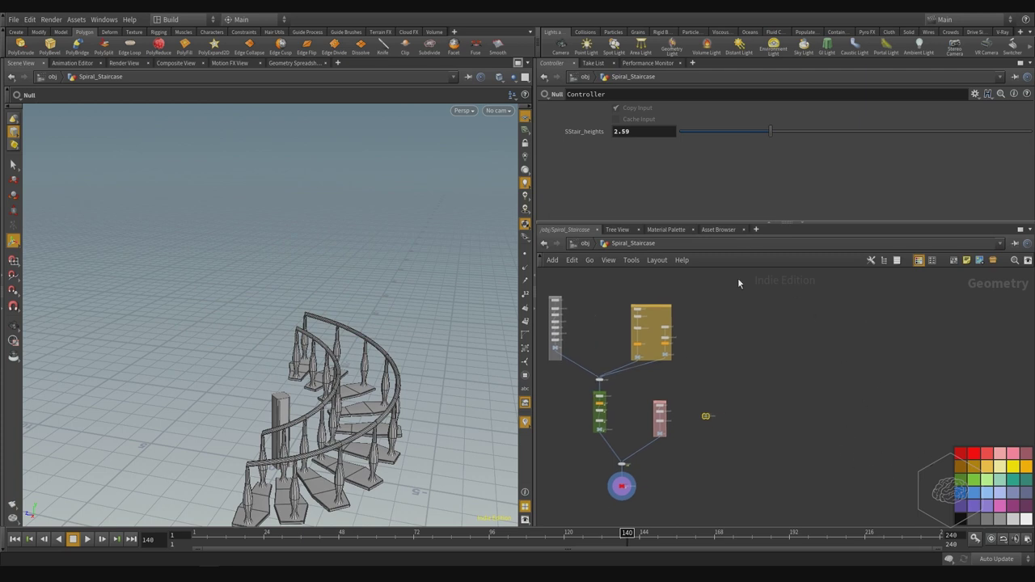
middle_drag(747, 435, 783, 406)
click(650, 135)
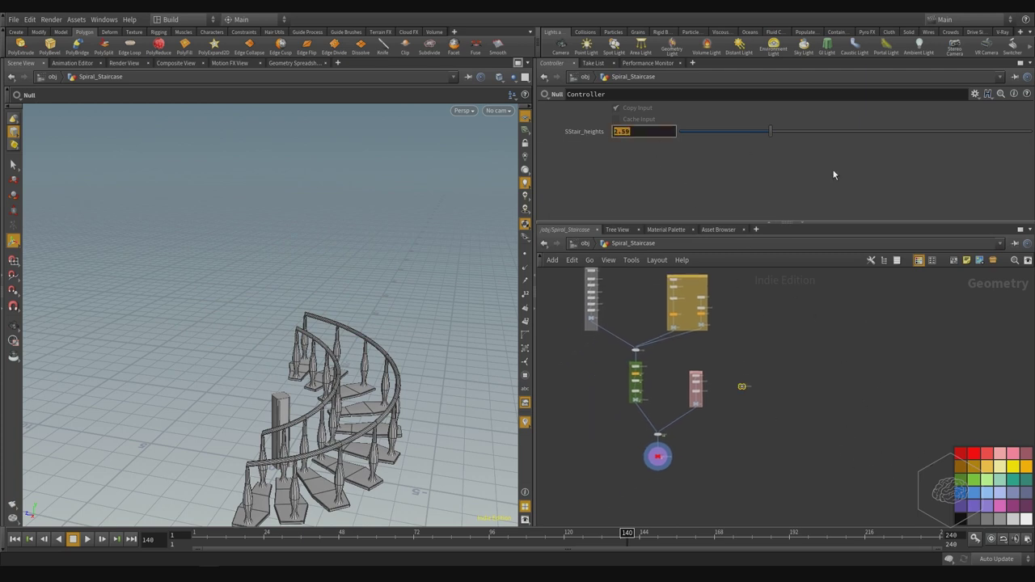
text(0)
key(Return)
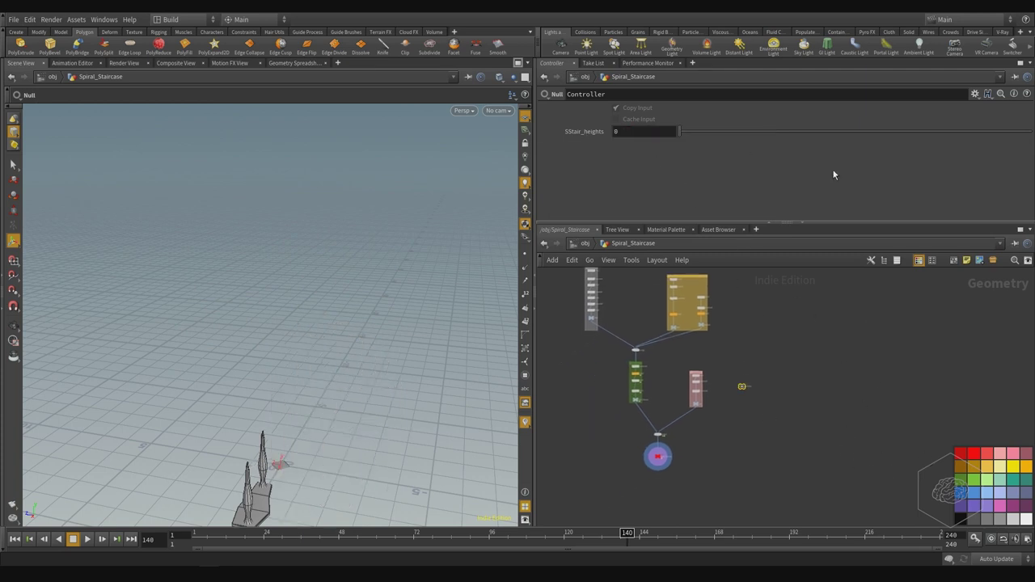
Edit the Controller's parameter interface so the SStair_heights range runs from -1 to 100, and accept it.
click(617, 131)
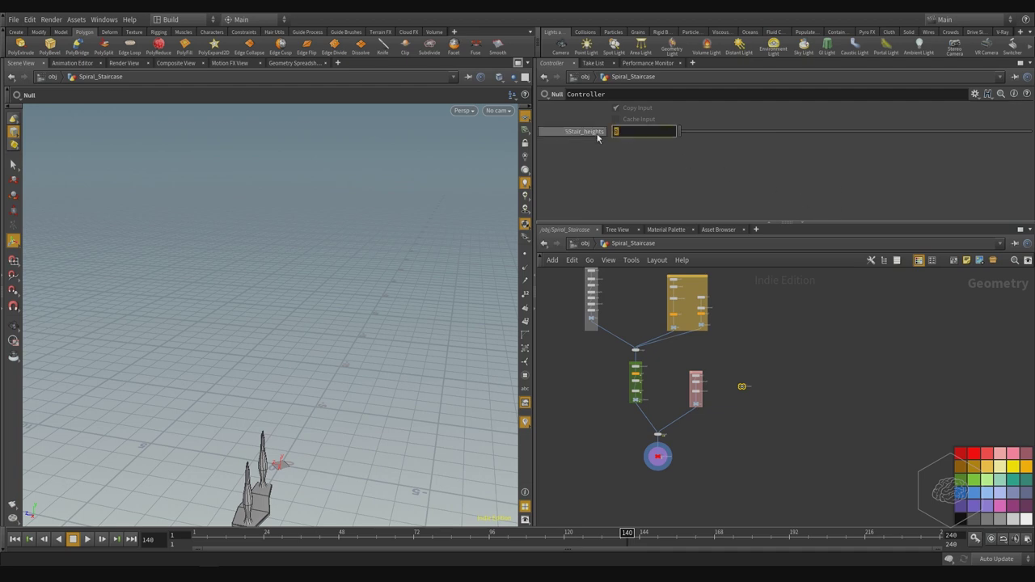
click(976, 91)
click(893, 115)
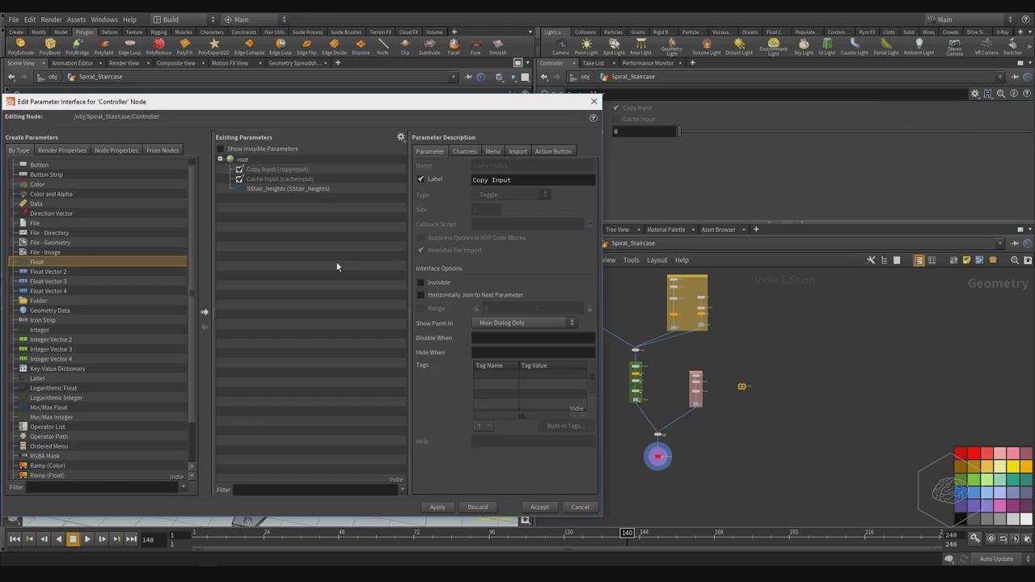
click(263, 189)
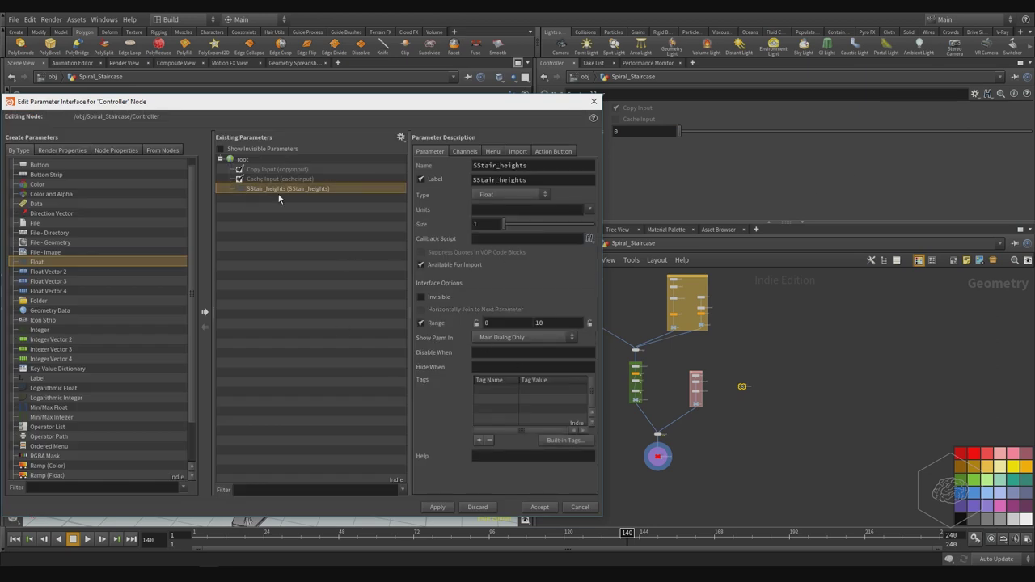
click(513, 322)
text(-1)
key(Return)
click(574, 322)
text(0)
key(Return)
click(539, 508)
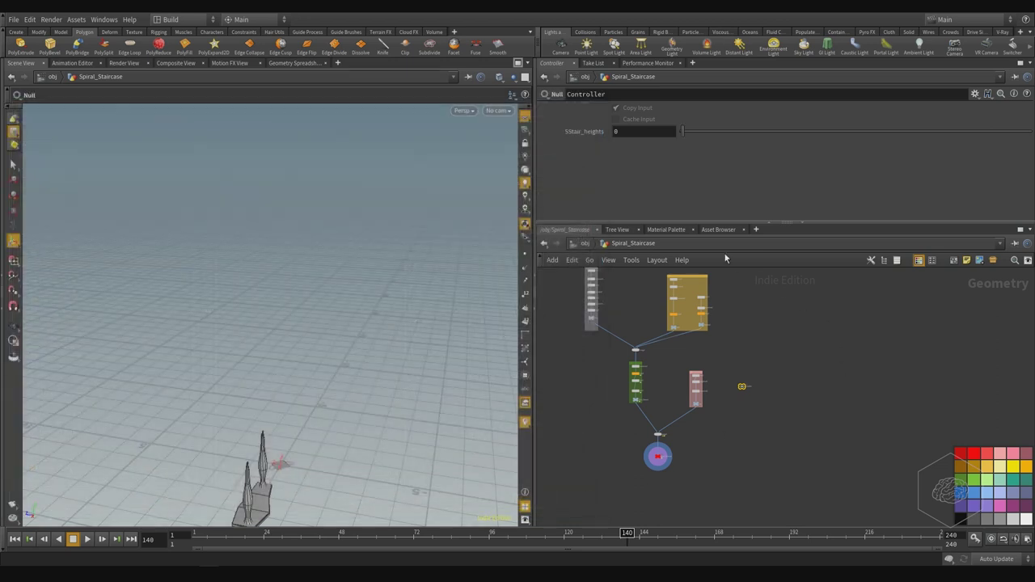
Try SStair_heights at -1, inspect the staircase in the viewport, and set the value back to 0.
click(635, 136)
text(-1)
key(Return)
key(Escape)
drag(53, 496, 312, 411)
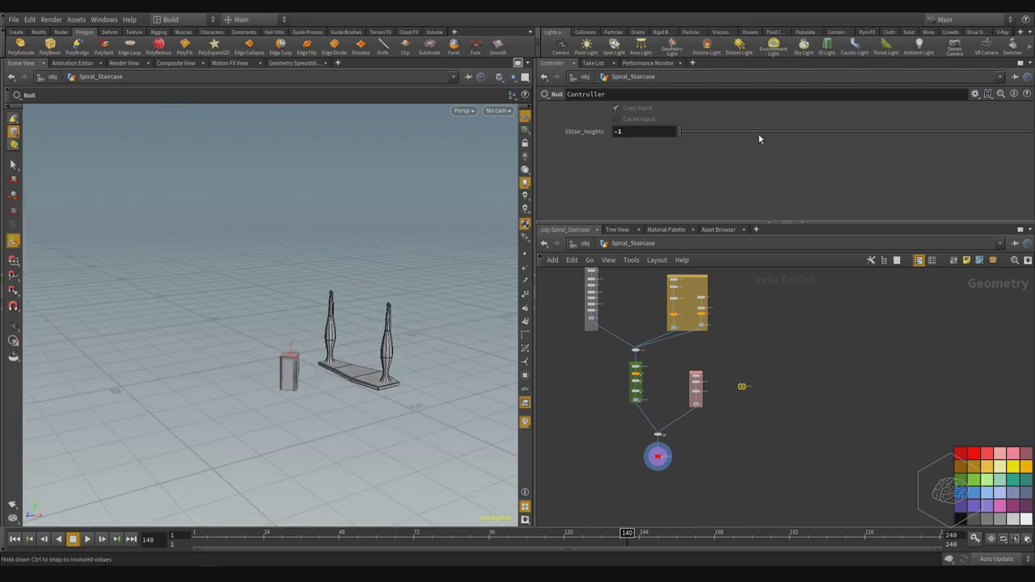
click(653, 133)
key(ctrl+a)
text(0)
key(Return)
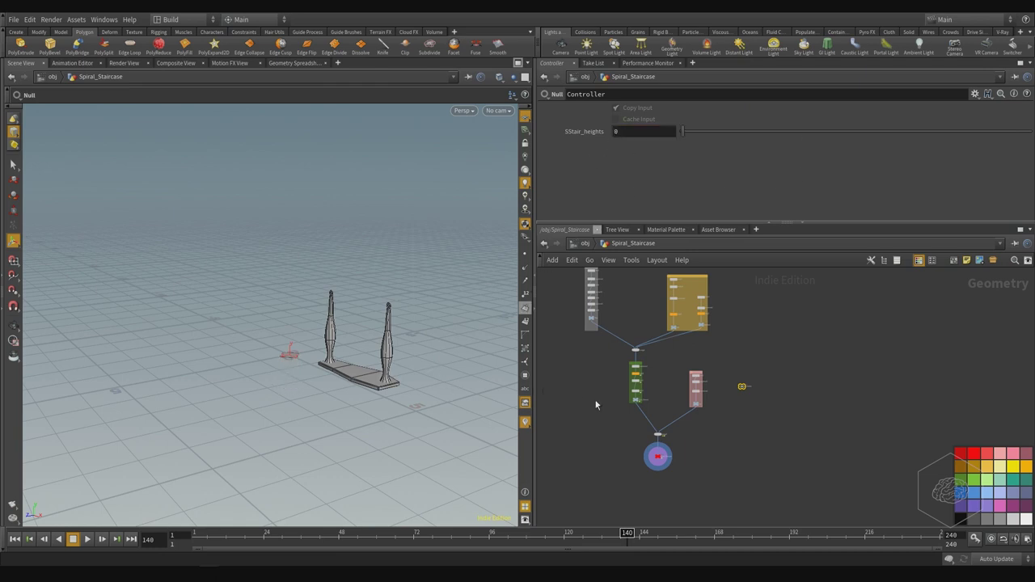
Examine the end of the node network and select the Spiral_Staircase output null below the merge.
scroll(637, 418, up, 3)
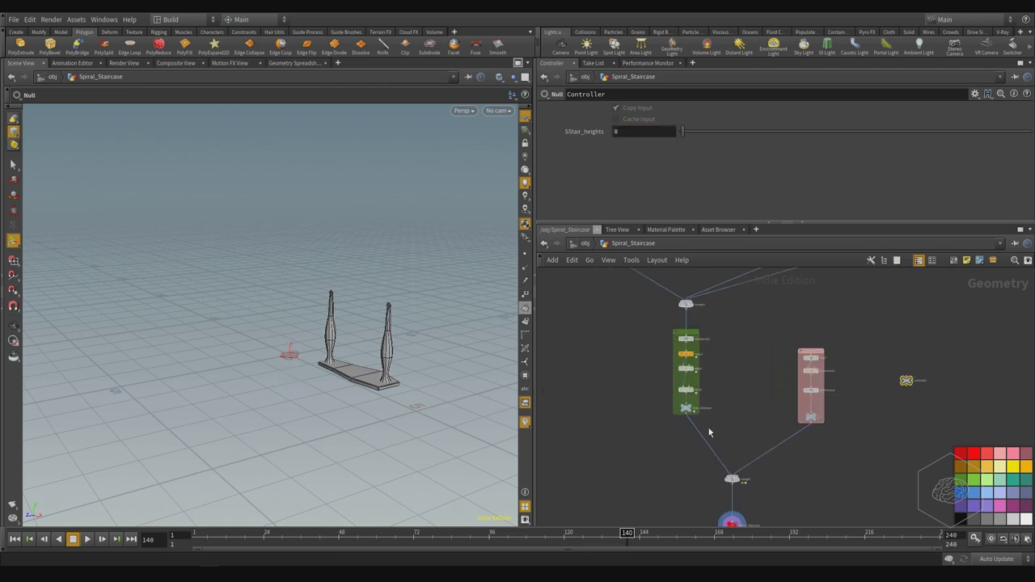
scroll(692, 427, down, 2)
middle_drag(637, 414, 610, 339)
scroll(651, 422, up, 4)
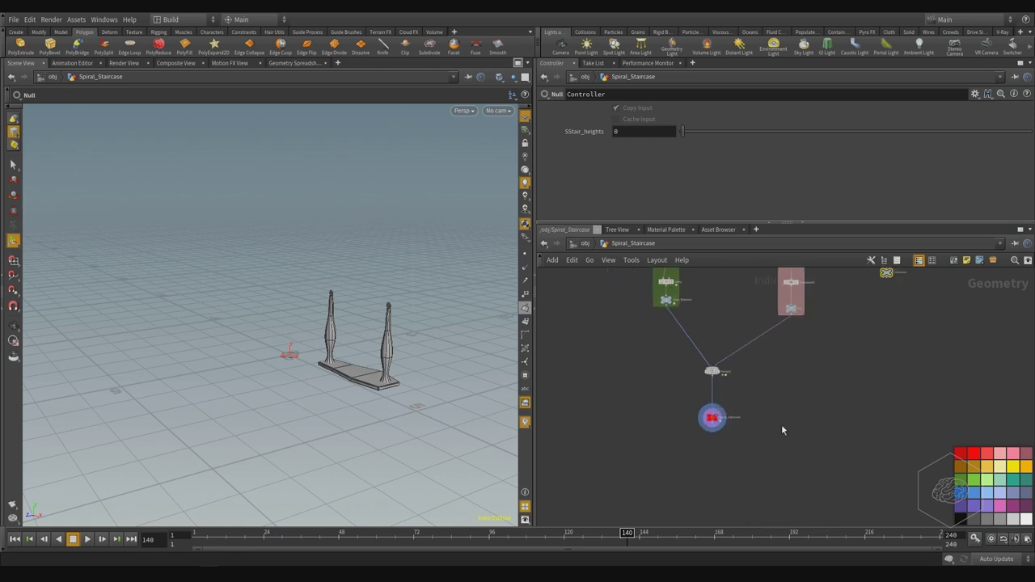
drag(828, 373, 589, 472)
middle_drag(894, 381, 885, 395)
middle_drag(823, 443, 725, 402)
scroll(804, 390, down, 3)
scroll(715, 389, down, 2)
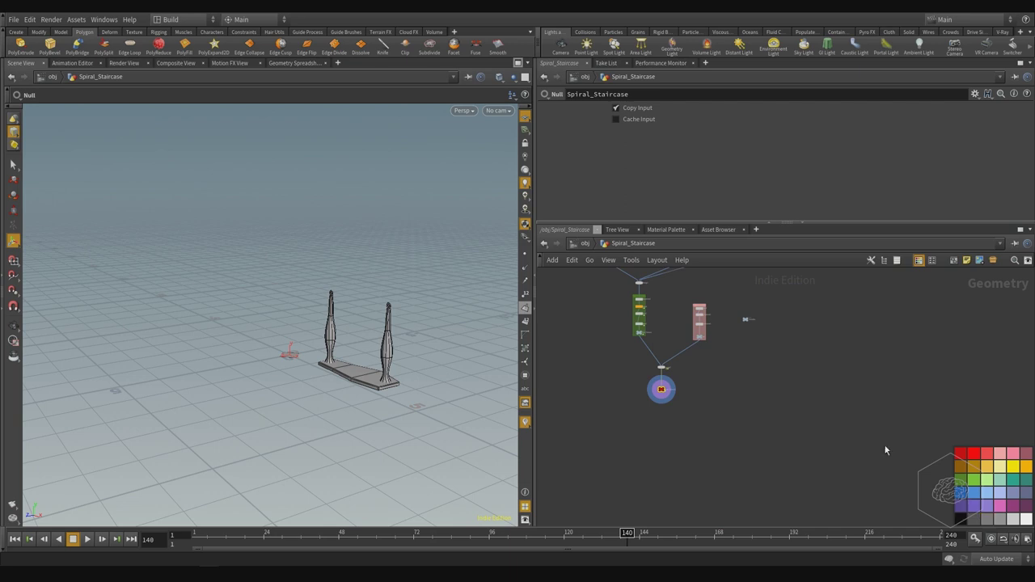
Hide the colour palette and set a keyframe of 0 on the Controller's SStair_heights at frame 1.
key(c)
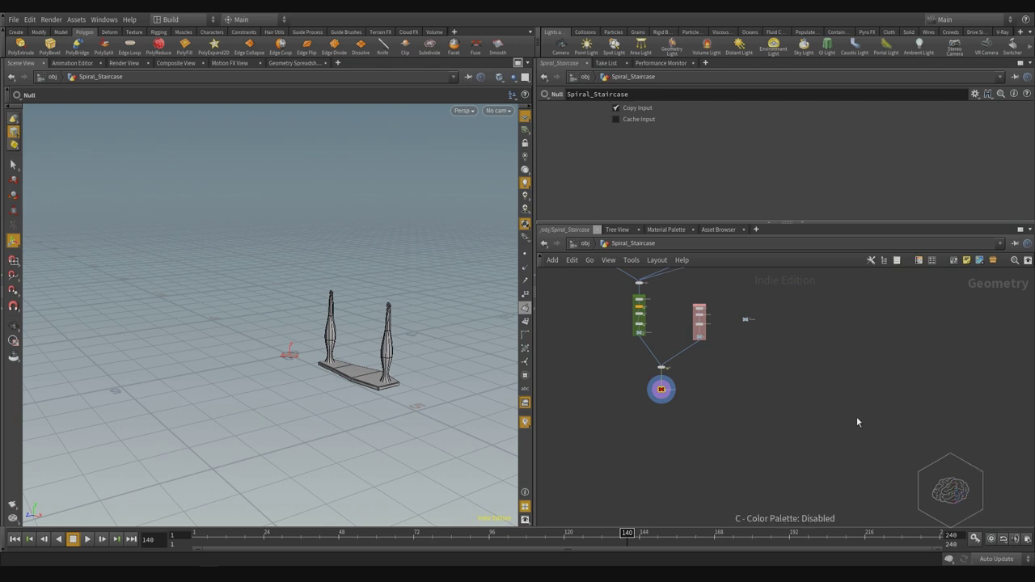
drag(208, 541, 169, 541)
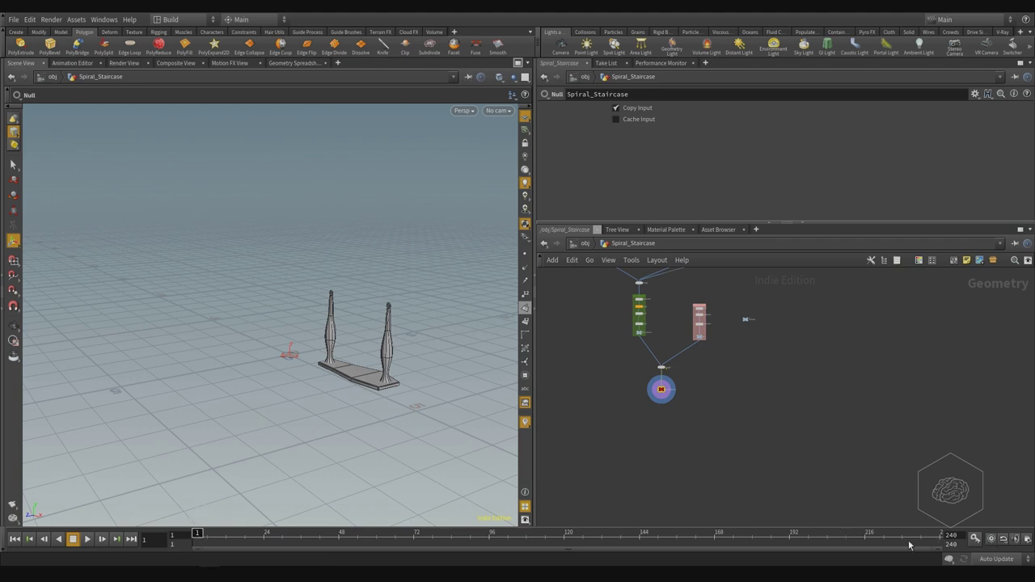
middle_drag(798, 326, 775, 375)
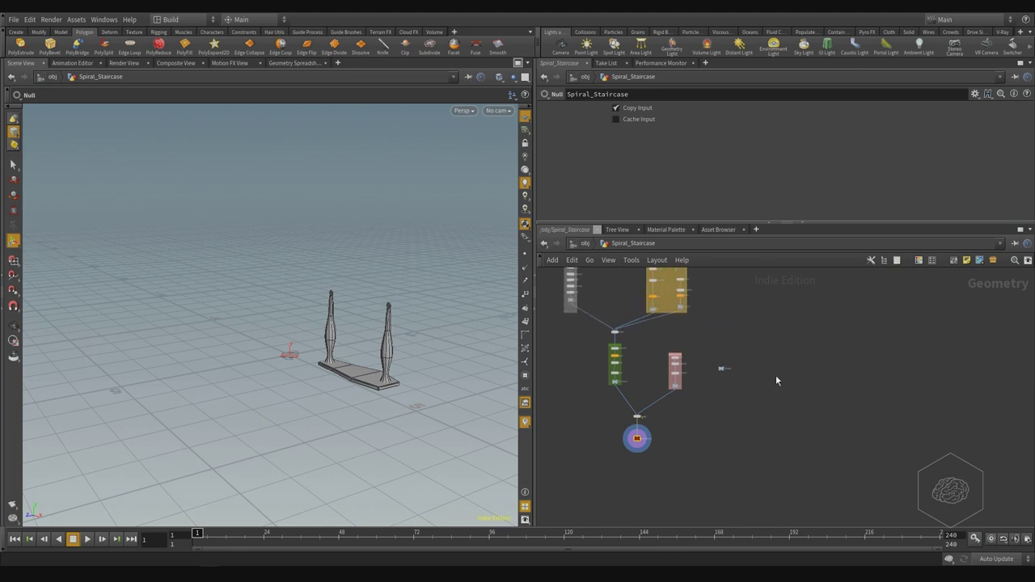
right_drag(716, 373, 766, 340)
click(731, 363)
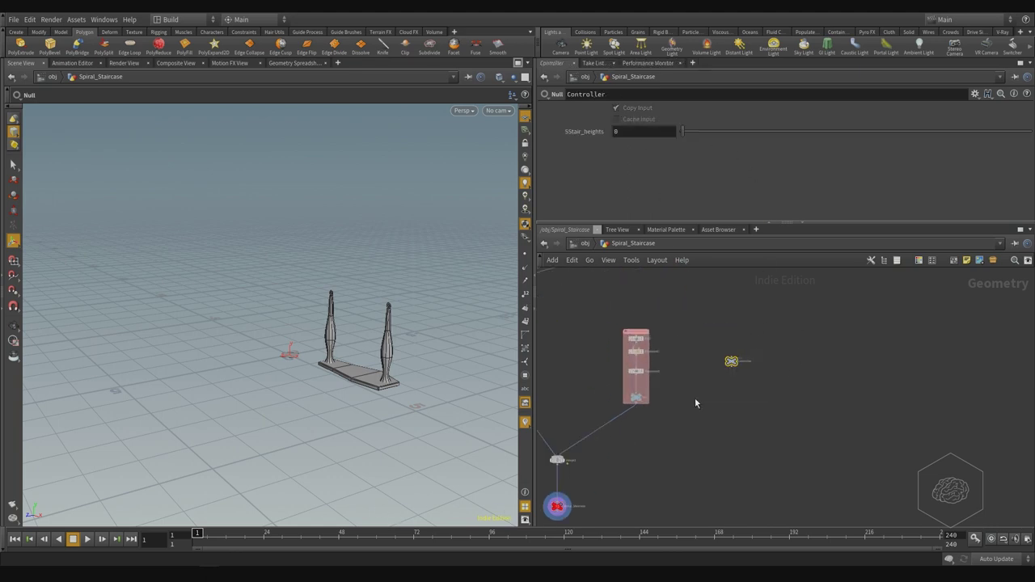
right_click(583, 134)
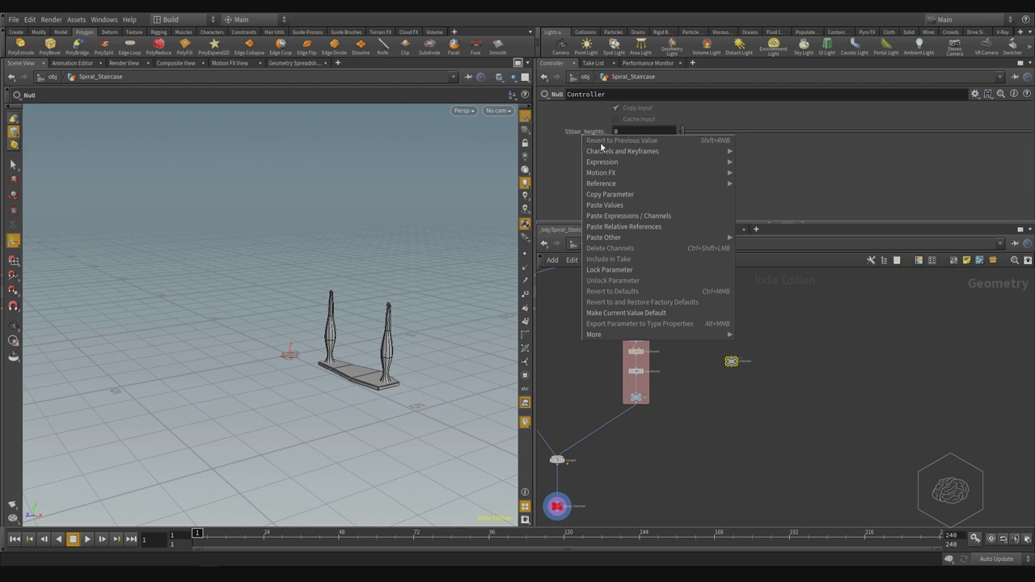
mouse_move(610, 155)
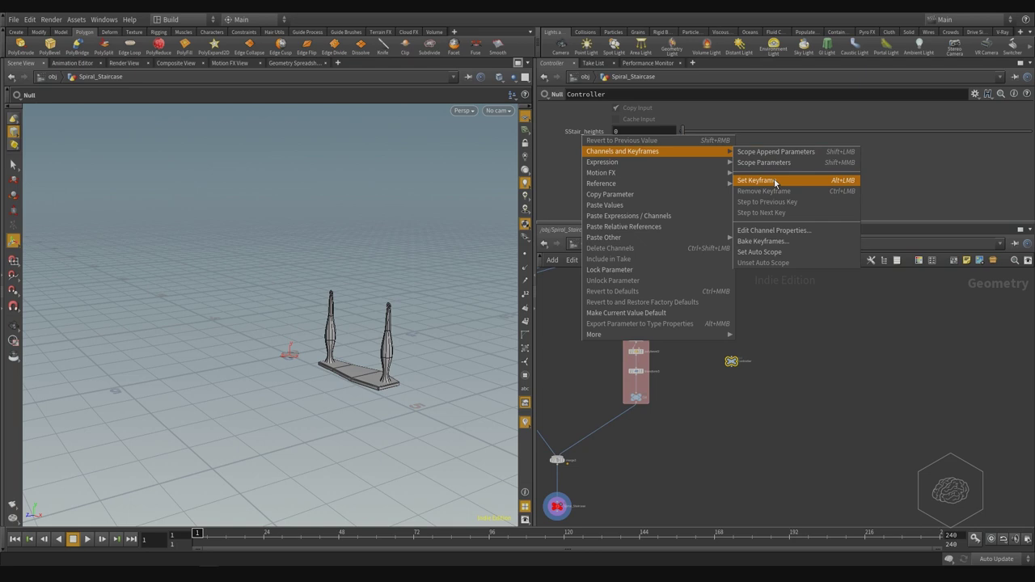
click(846, 183)
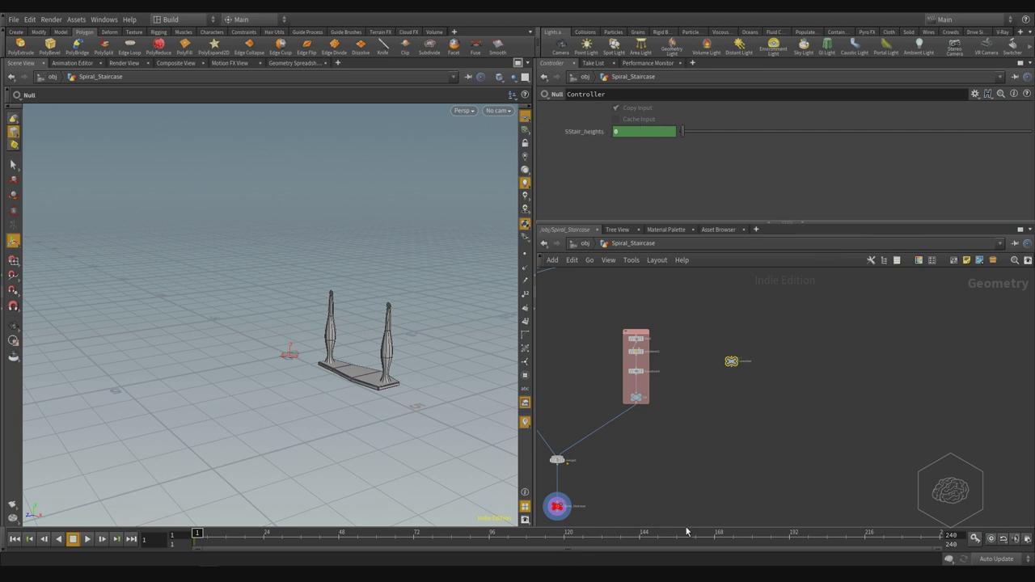
Go to frame 240 and try SStair_heights at 10 without committing a keyframe.
click(911, 540)
drag(912, 540, 970, 541)
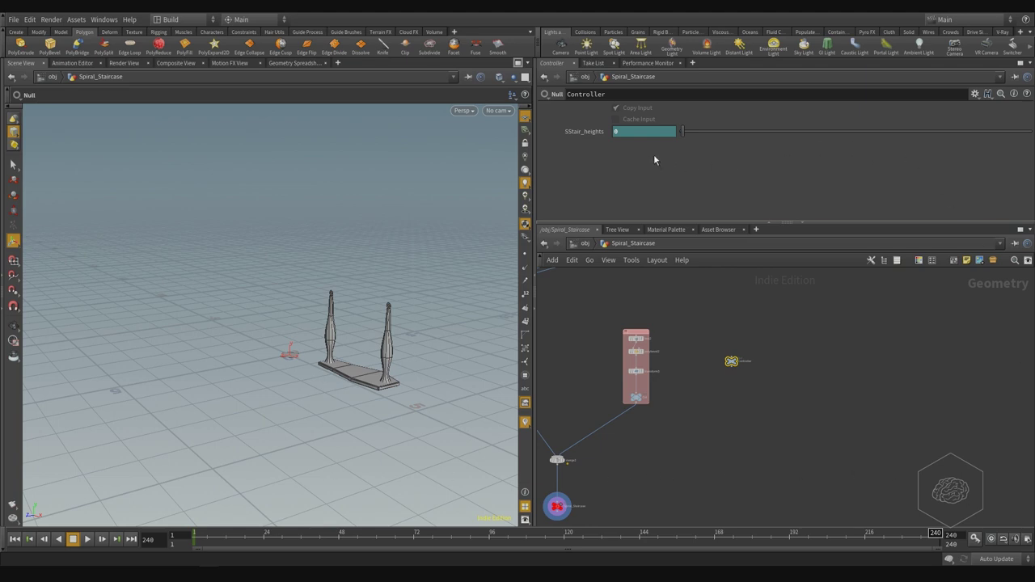
click(635, 133)
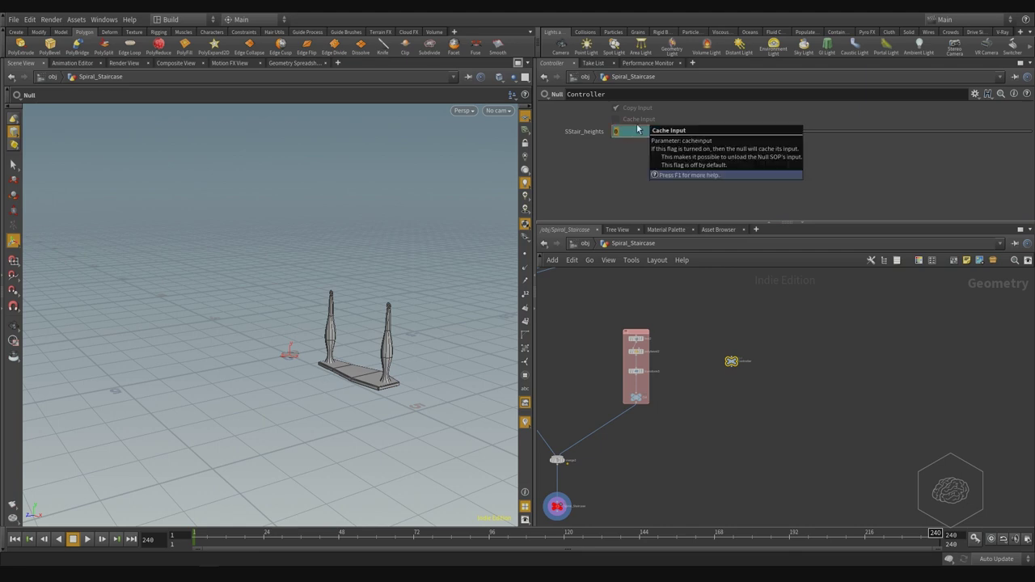
text(10)
key(Return)
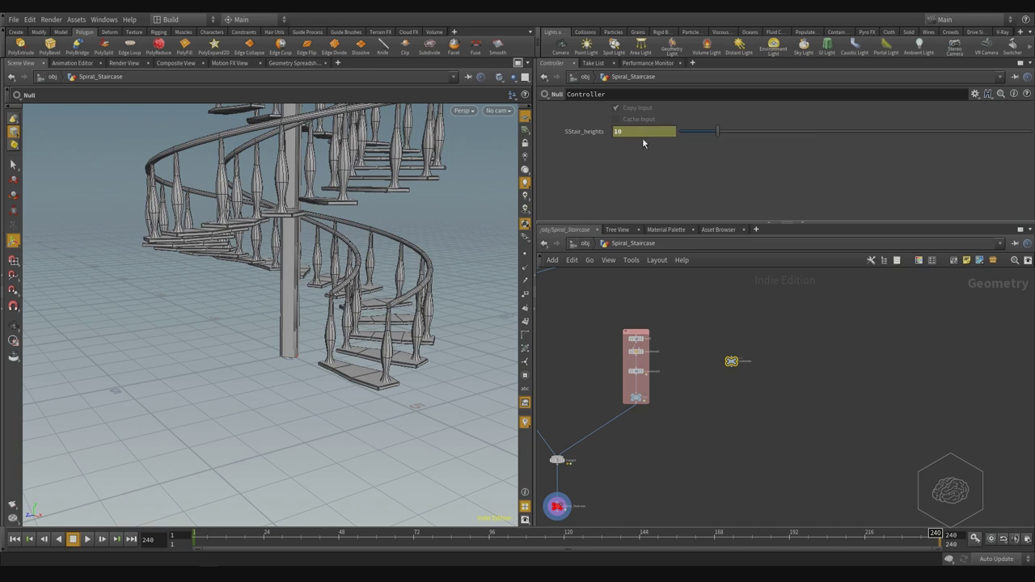
Commit a keyframe of 10 on SStair_heights at frame 240 and scrub the timeline back towards frame 1 to preview the growing staircase.
drag(395, 538, 955, 555)
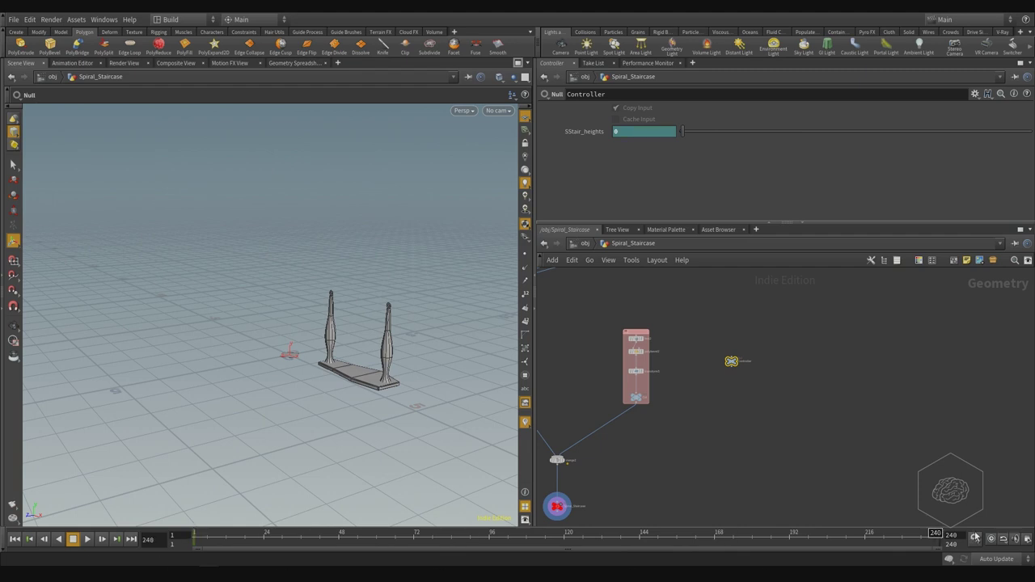
drag(636, 131, 590, 138)
text(10)
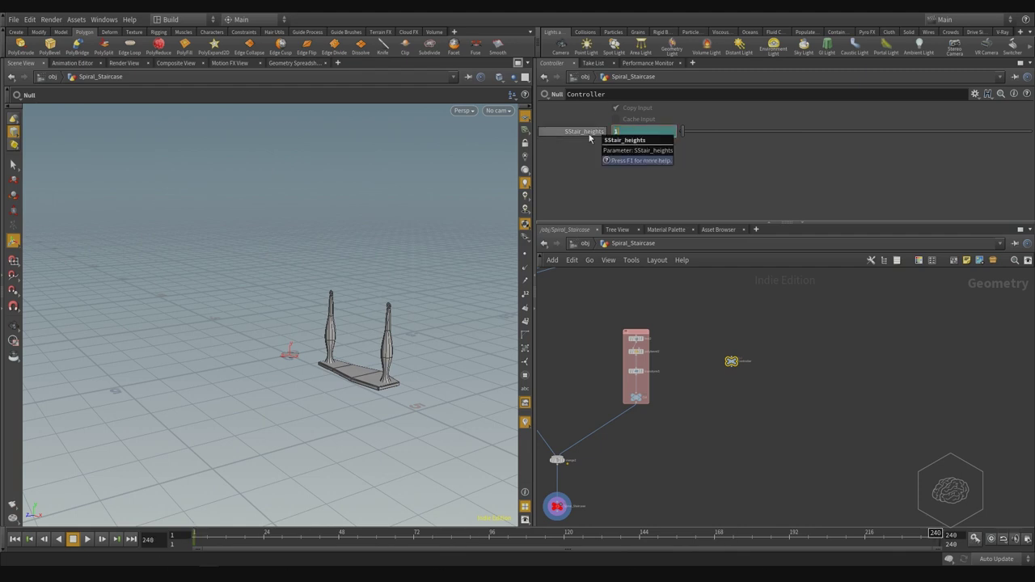
key(Return)
right_click(617, 132)
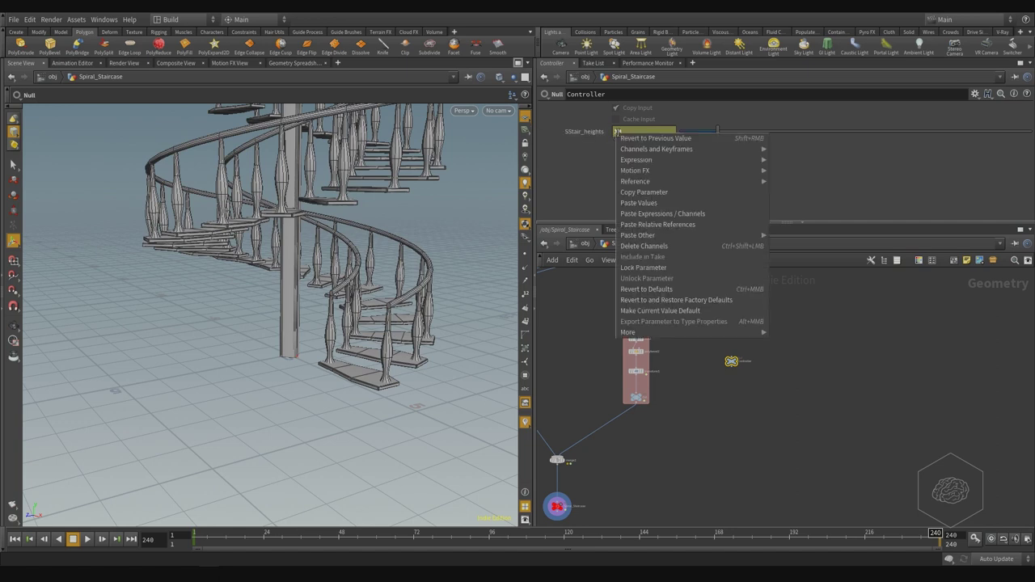
mouse_move(661, 150)
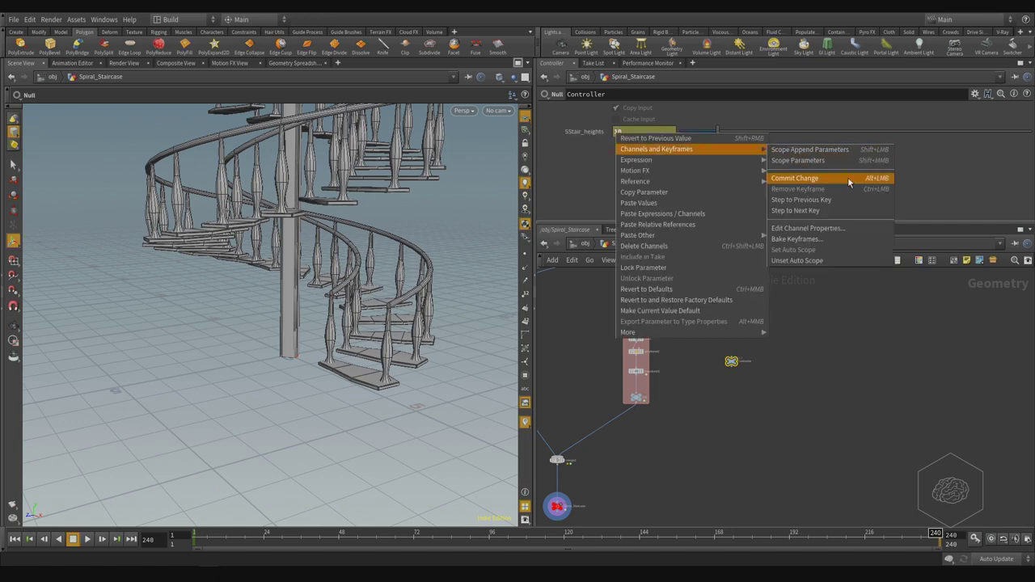
click(879, 178)
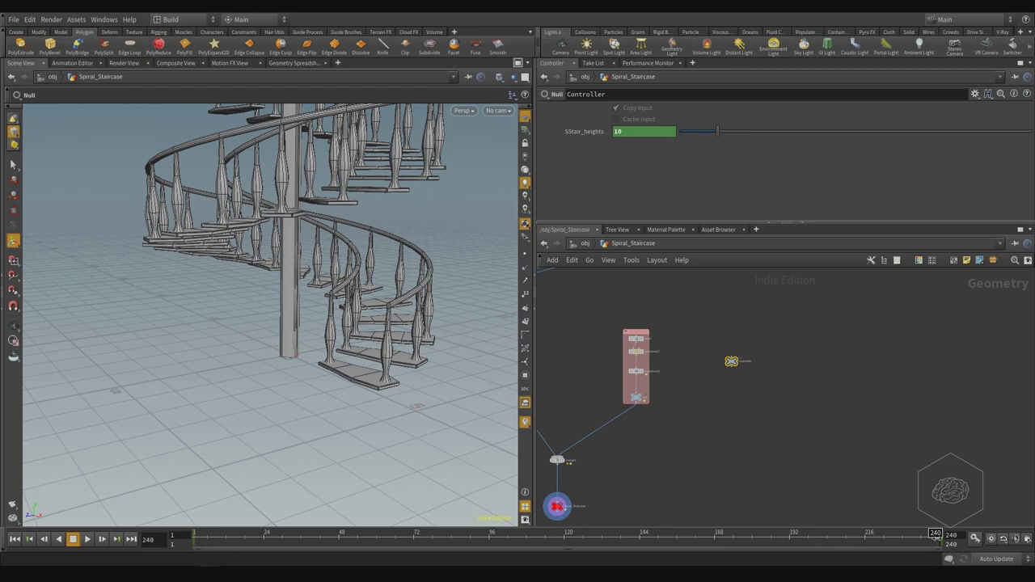
drag(936, 535, 195, 539)
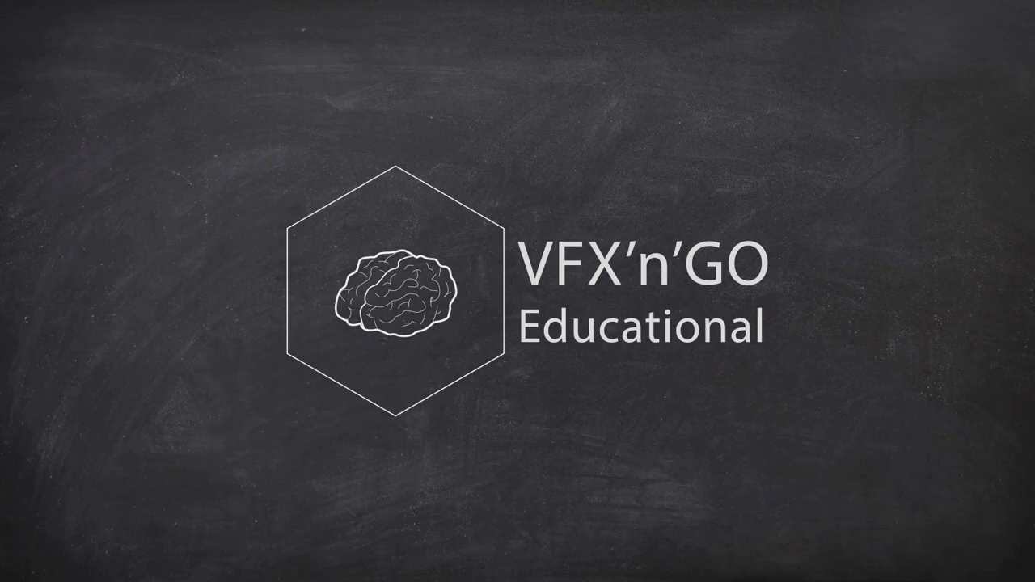